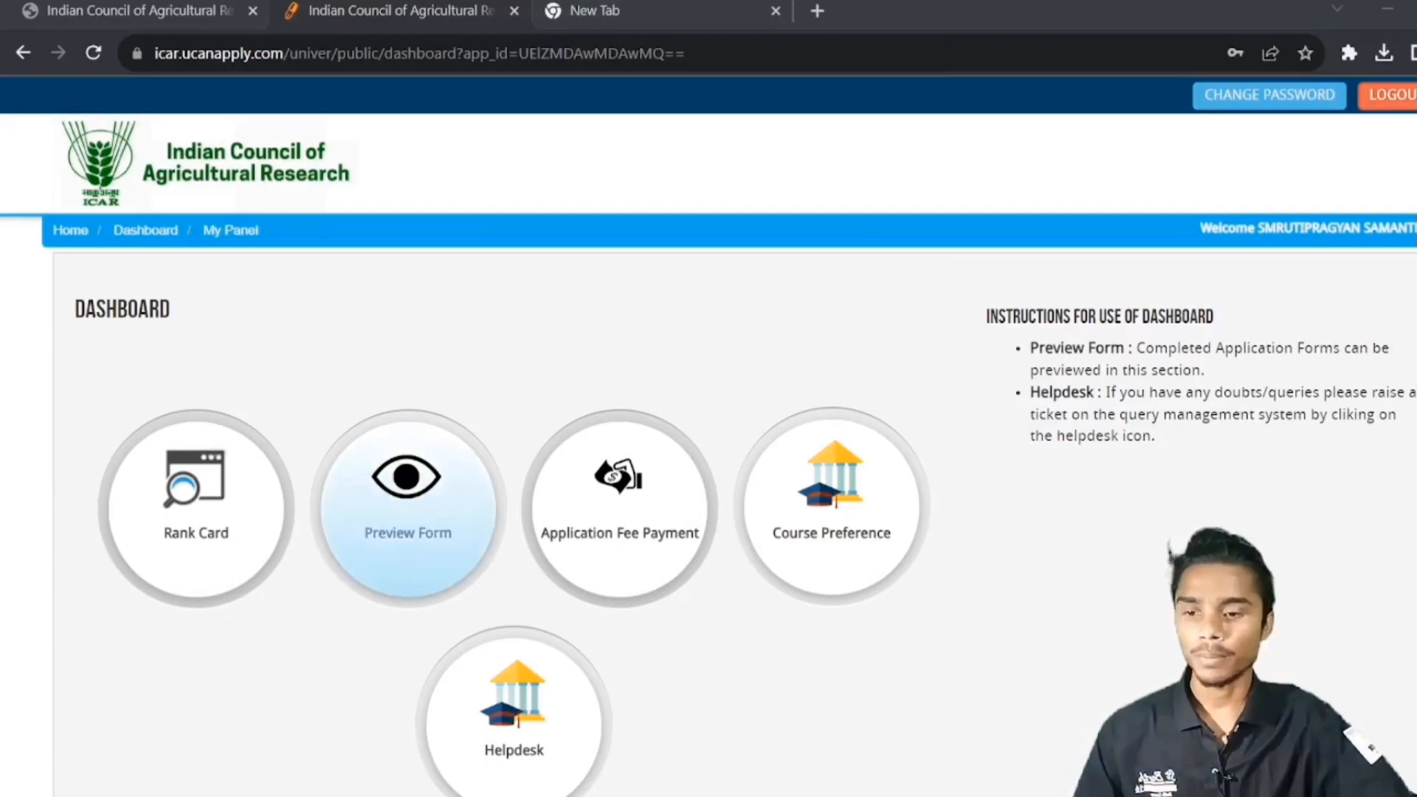
# - Accept the Course Preference declaration and start adding preferences for the paid UG Course application
pyautogui.scroll(-2, 561, 516)
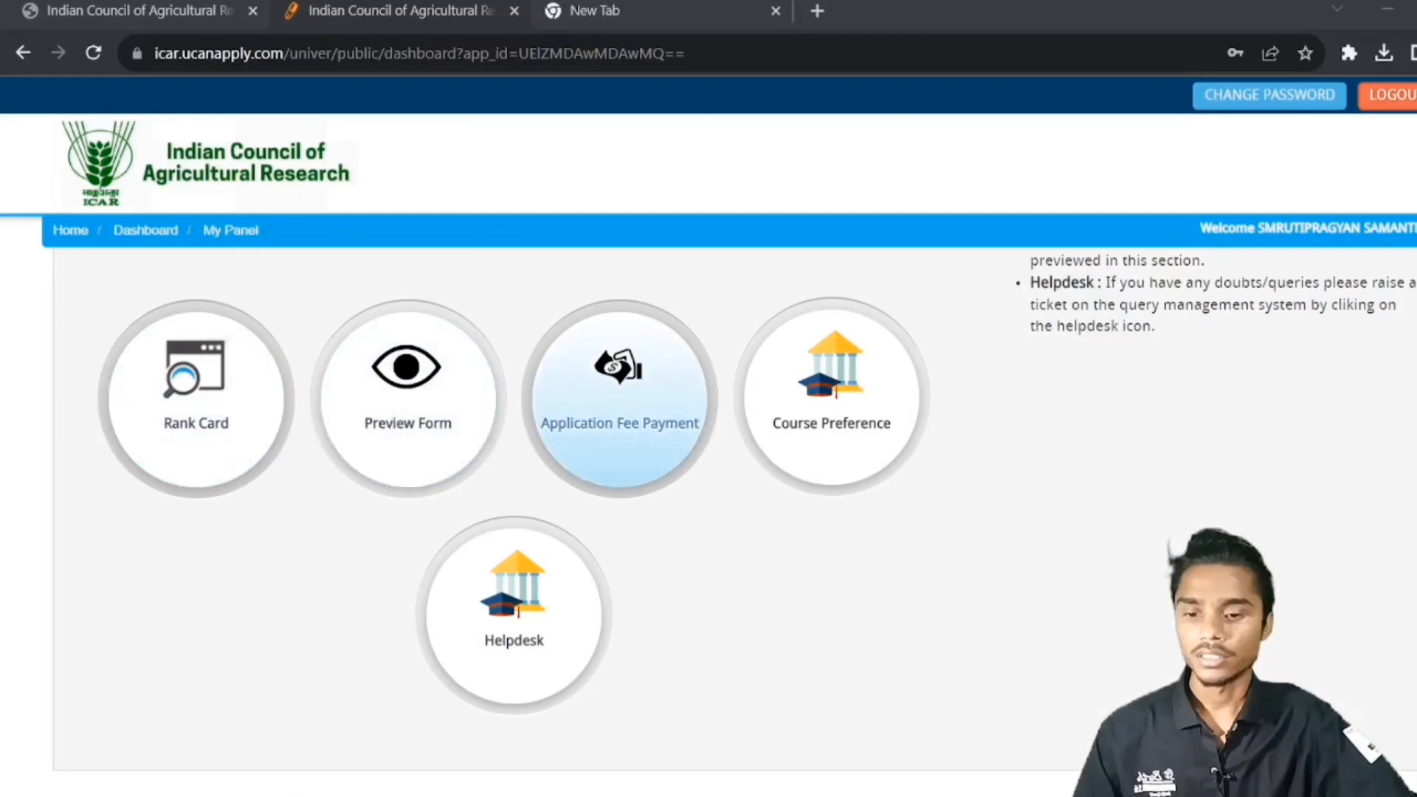
pyautogui.click(614, 393)
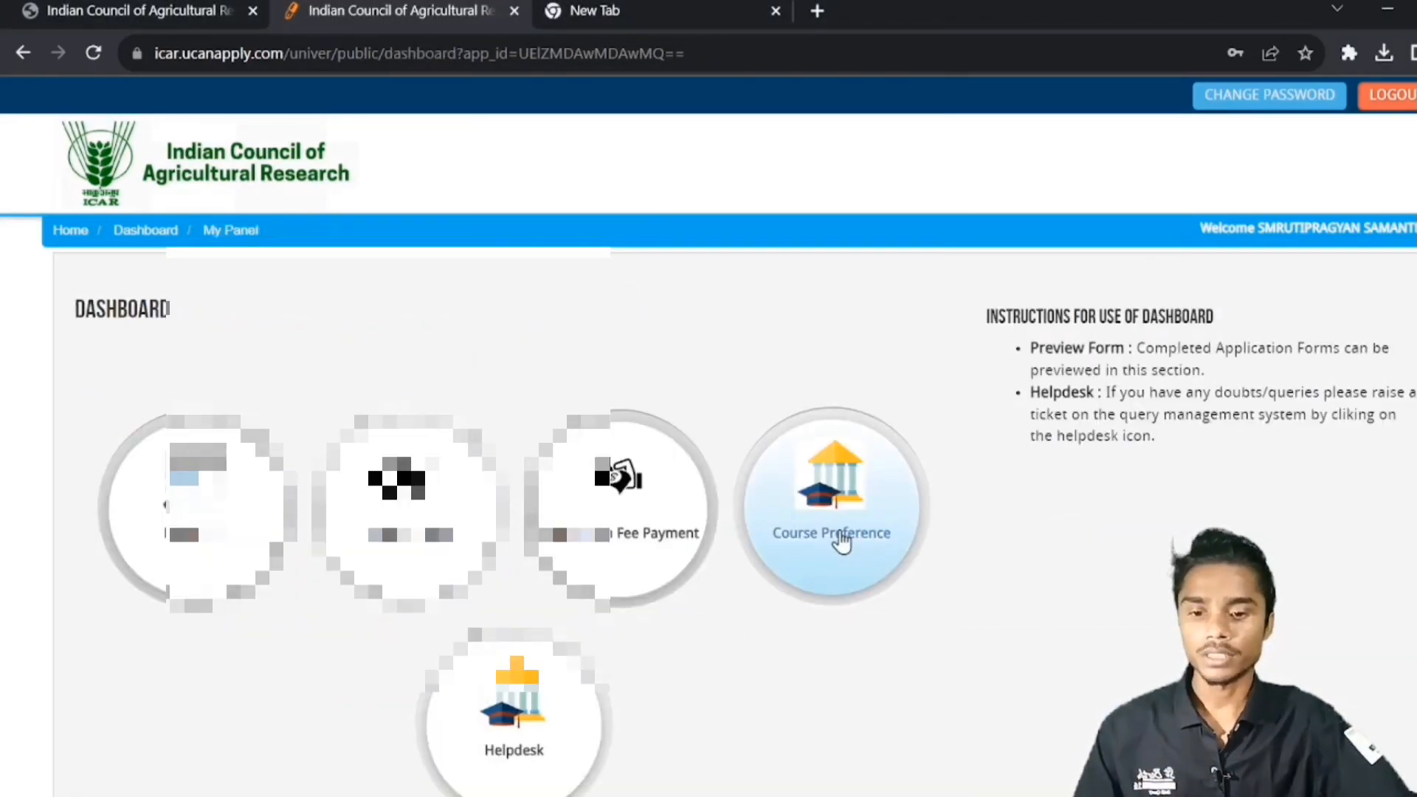
pyautogui.click(840, 531)
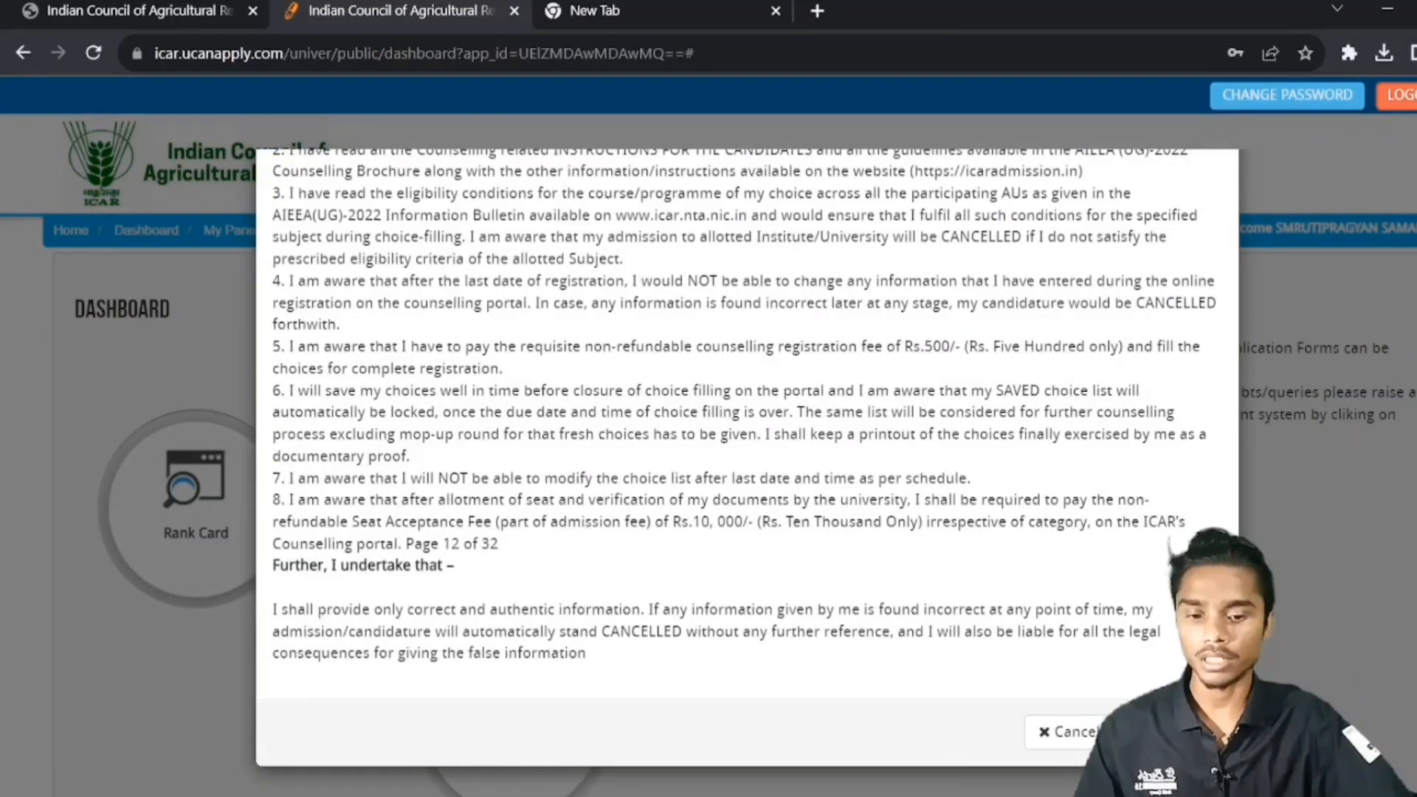
pyautogui.click(1151, 731)
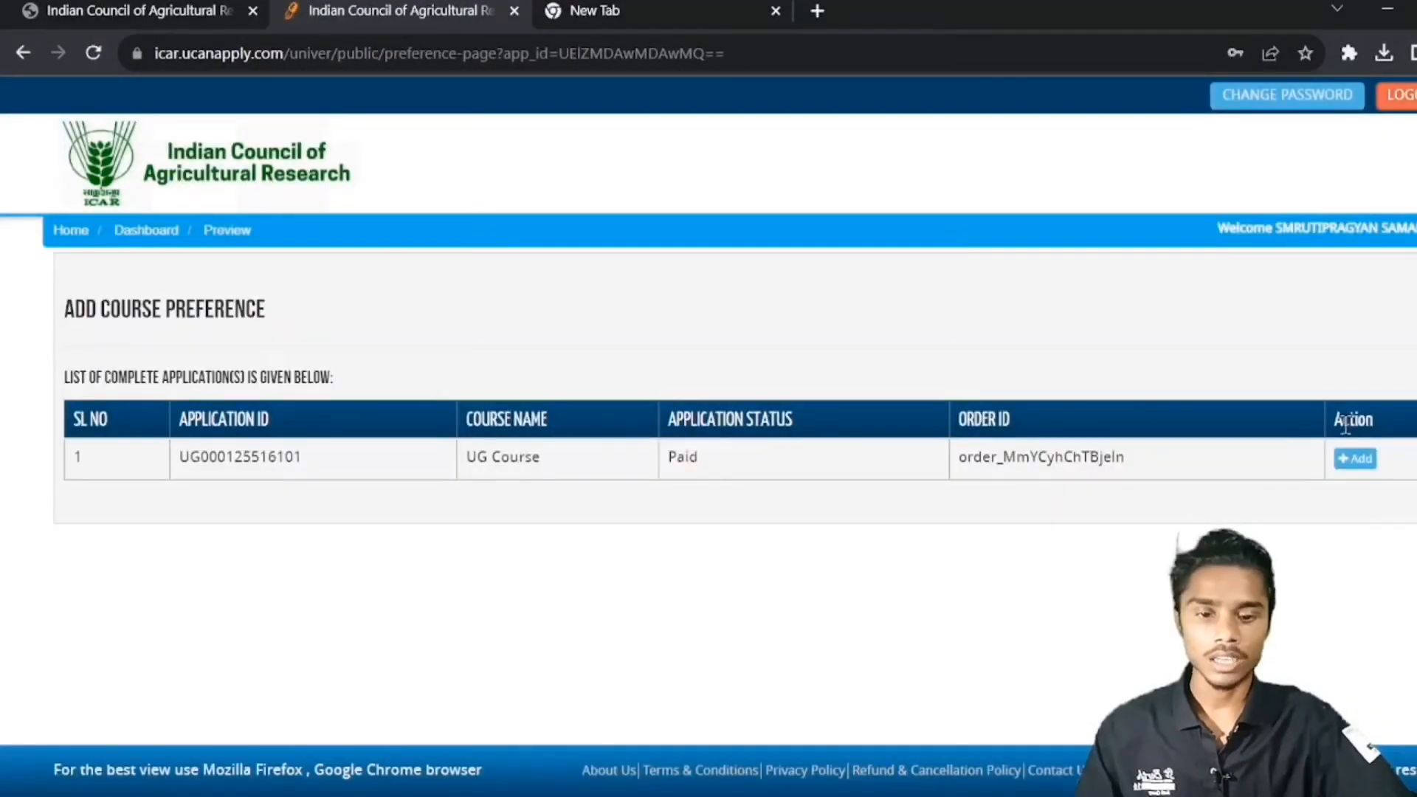
pyautogui.doubleClick(1344, 422)
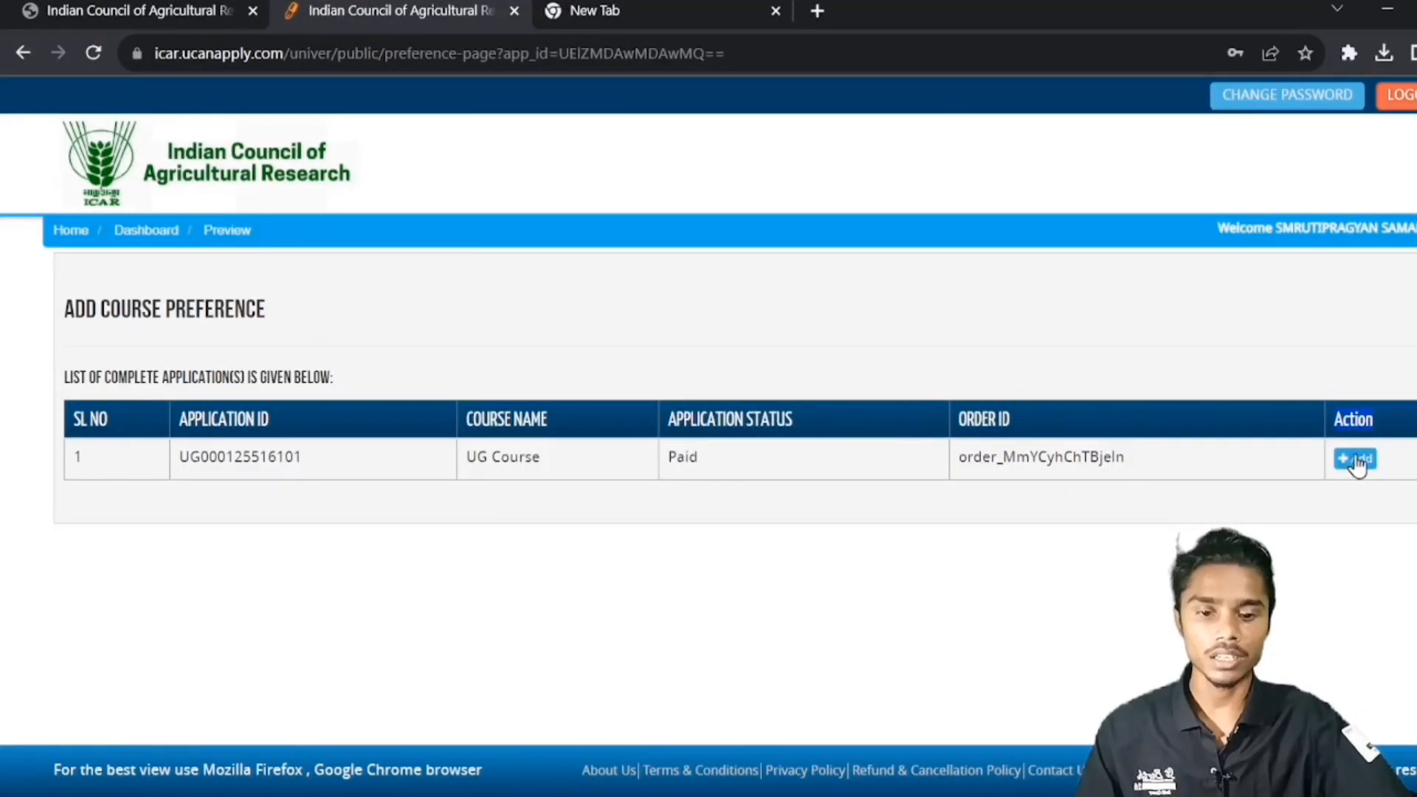
pyautogui.click(1355, 459)
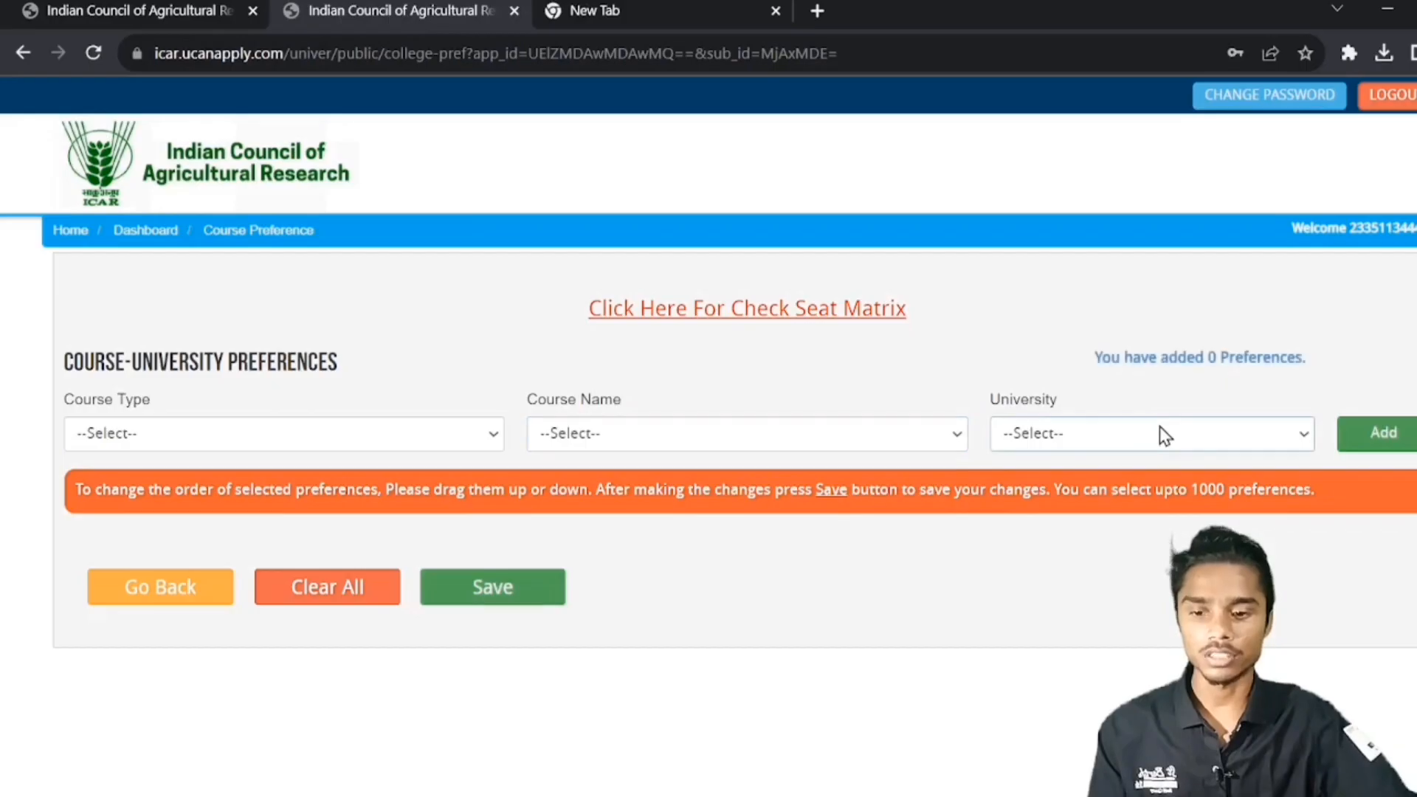
# - Set the course type to UG COURSE and the course name to B.Sc. (Hons.) Agriculture
pyautogui.click(315, 480)
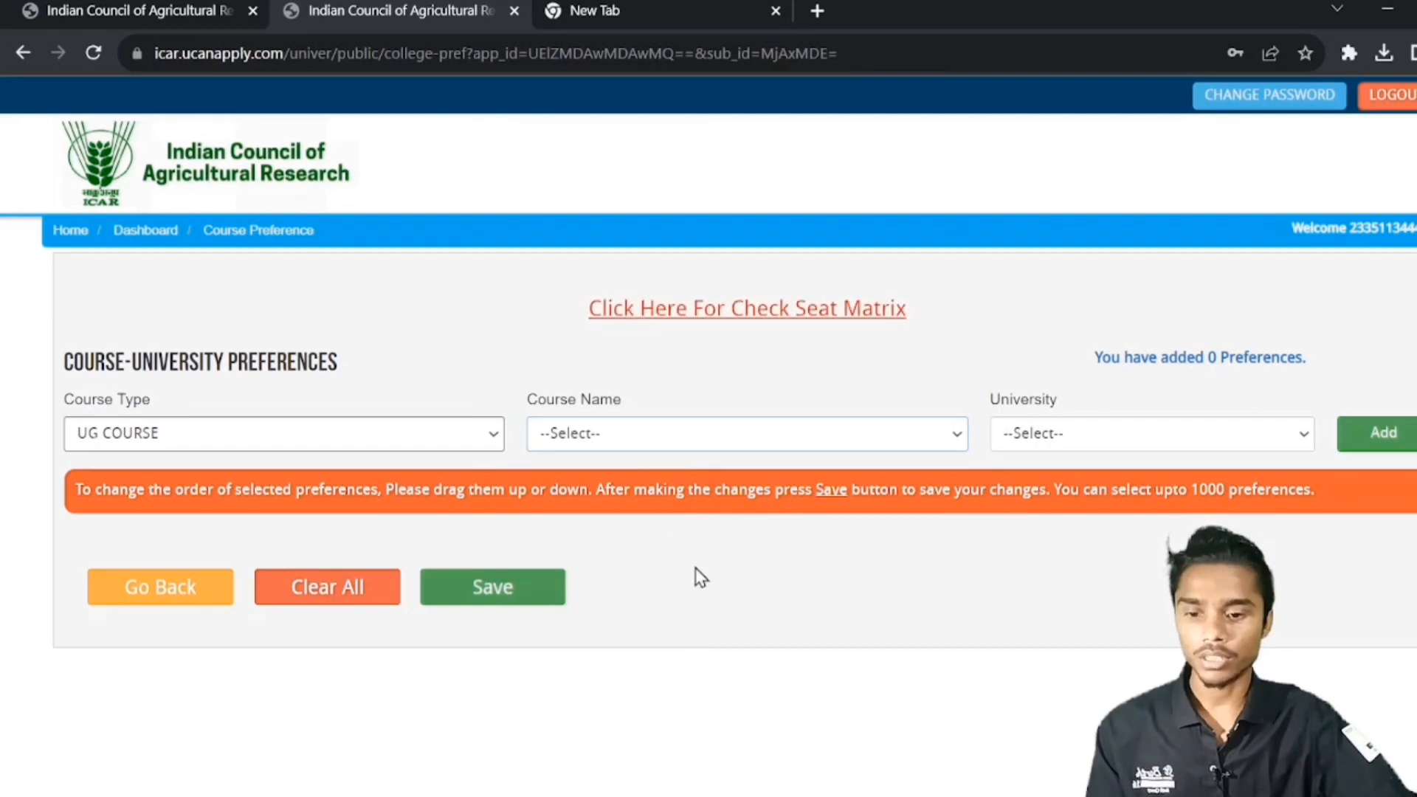
pyautogui.hotkey('alt', 'Tab')
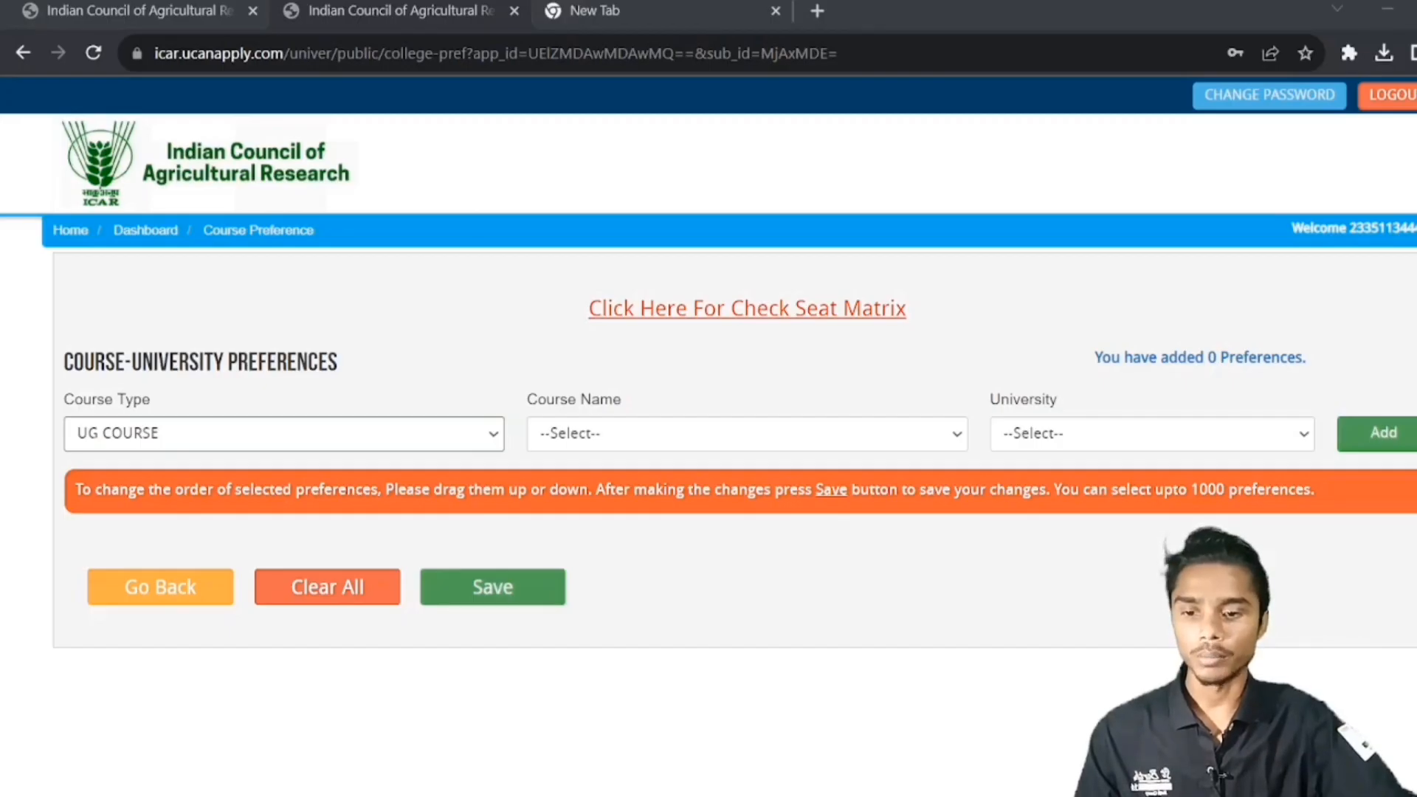
pyautogui.click(717, 442)
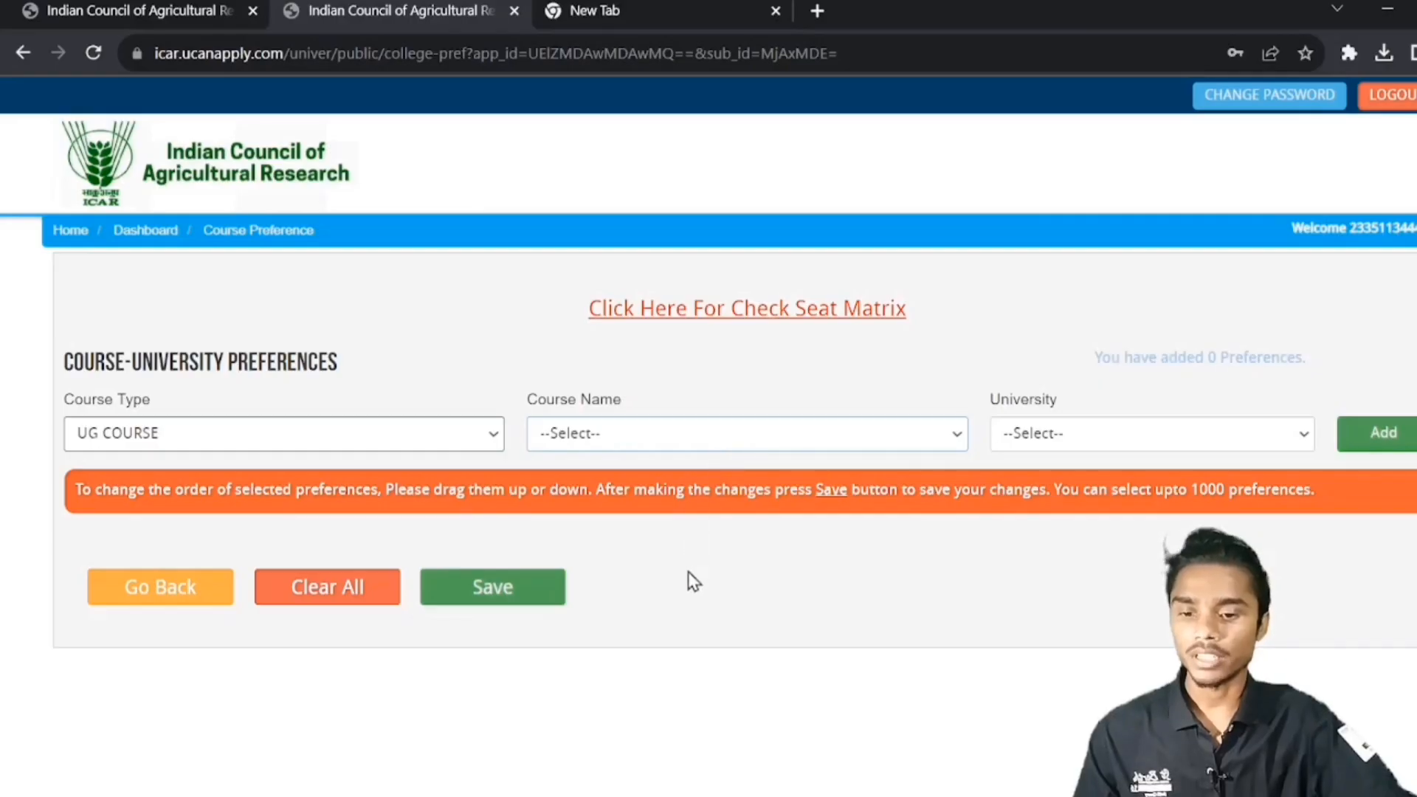
pyautogui.press('Down')
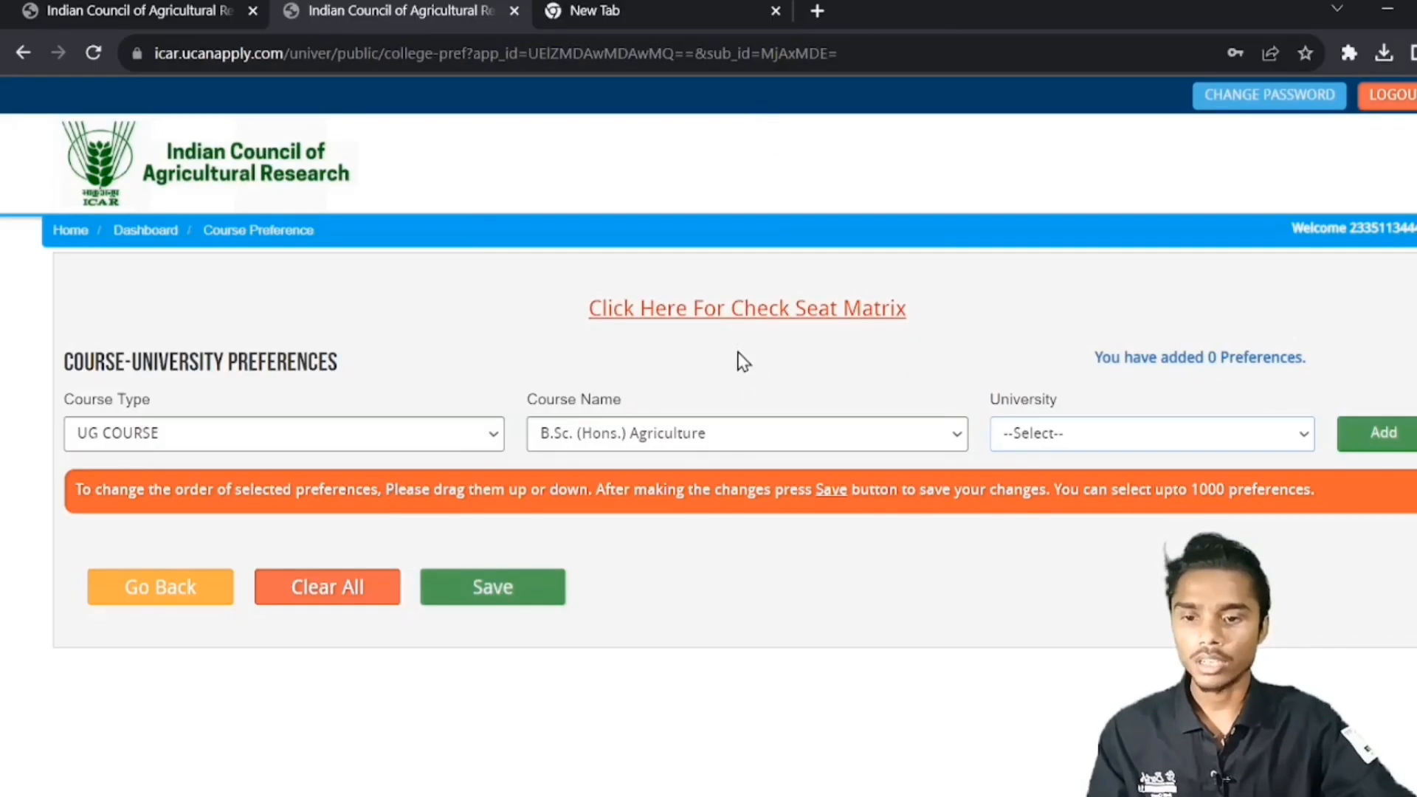
# - Add Orissa, ICAR-Indian Agriculture Research, G.B. Pant, CSK Palampur, Rejendra Prasad, Rani Lakshami Bai, Bihar, Anand, Jodhpur and Birsa as Agriculture preferences in that order
pyautogui.click(1374, 437)
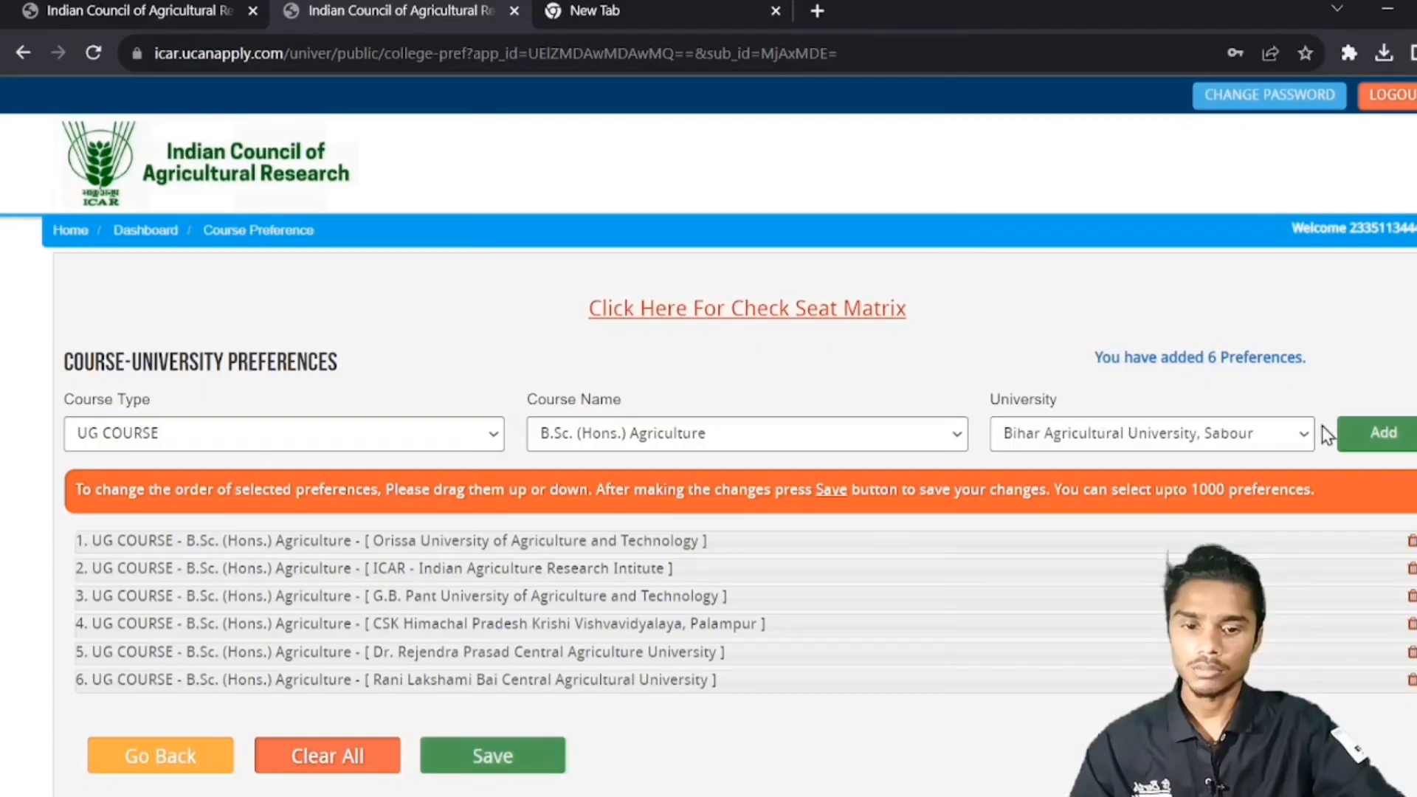
pyautogui.click(1350, 434)
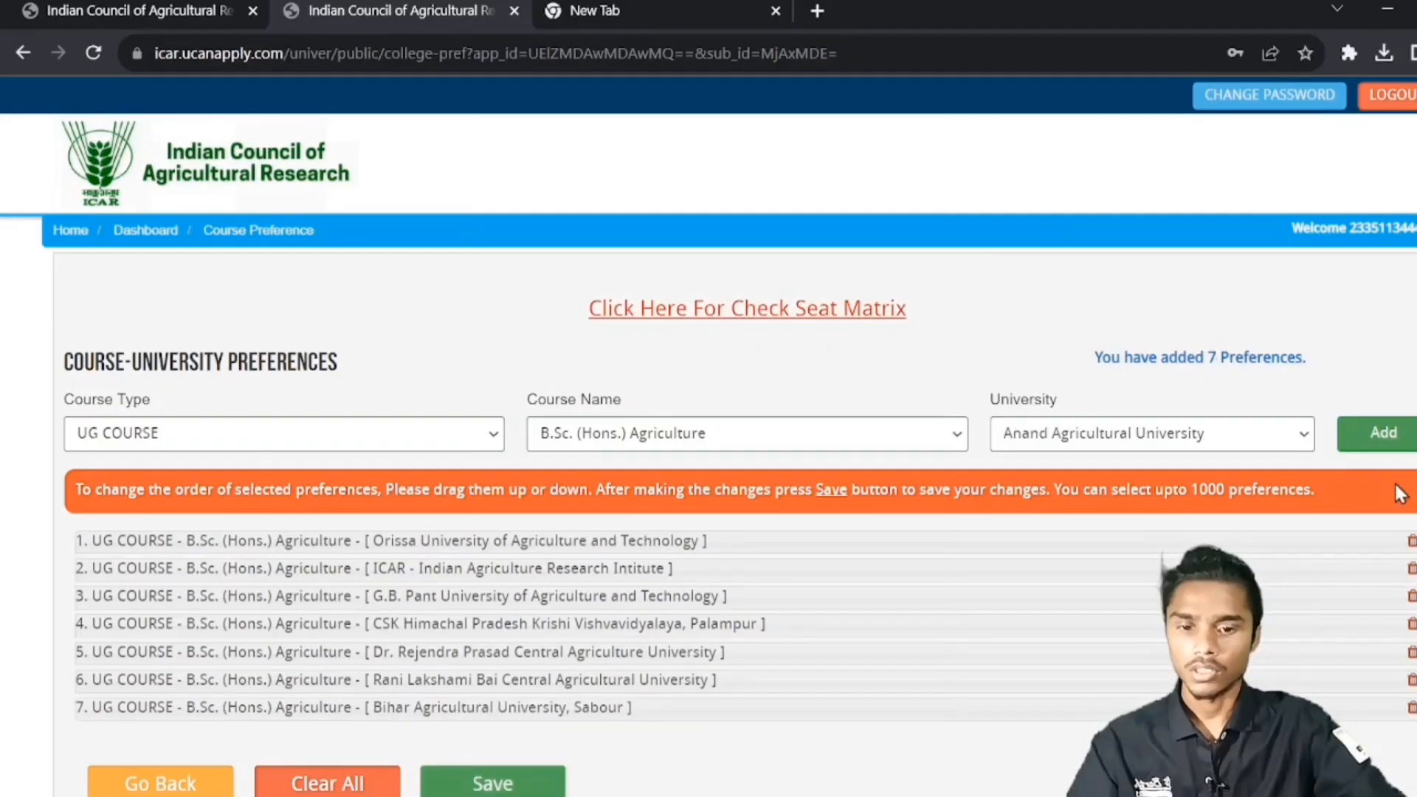
pyautogui.click(1350, 434)
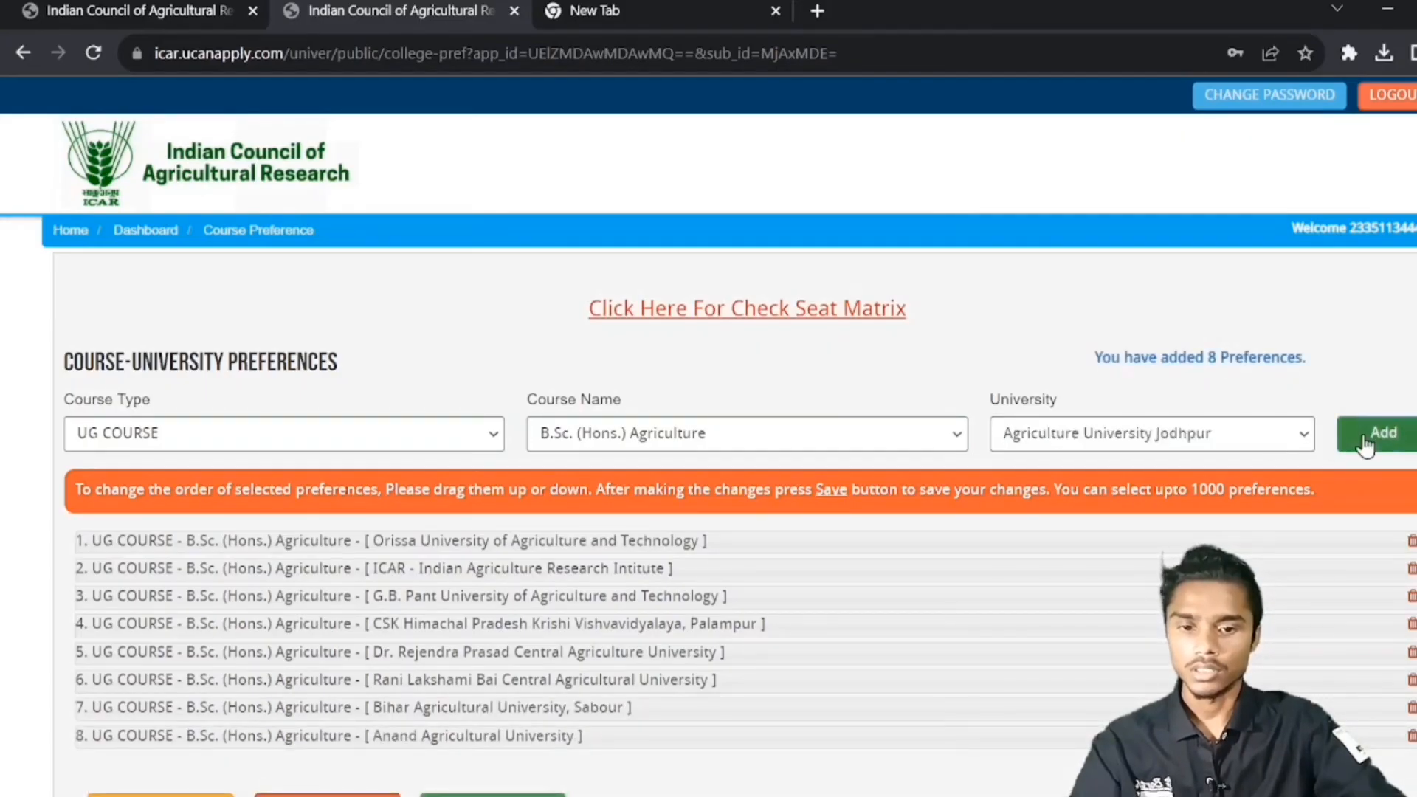
pyautogui.click(1372, 436)
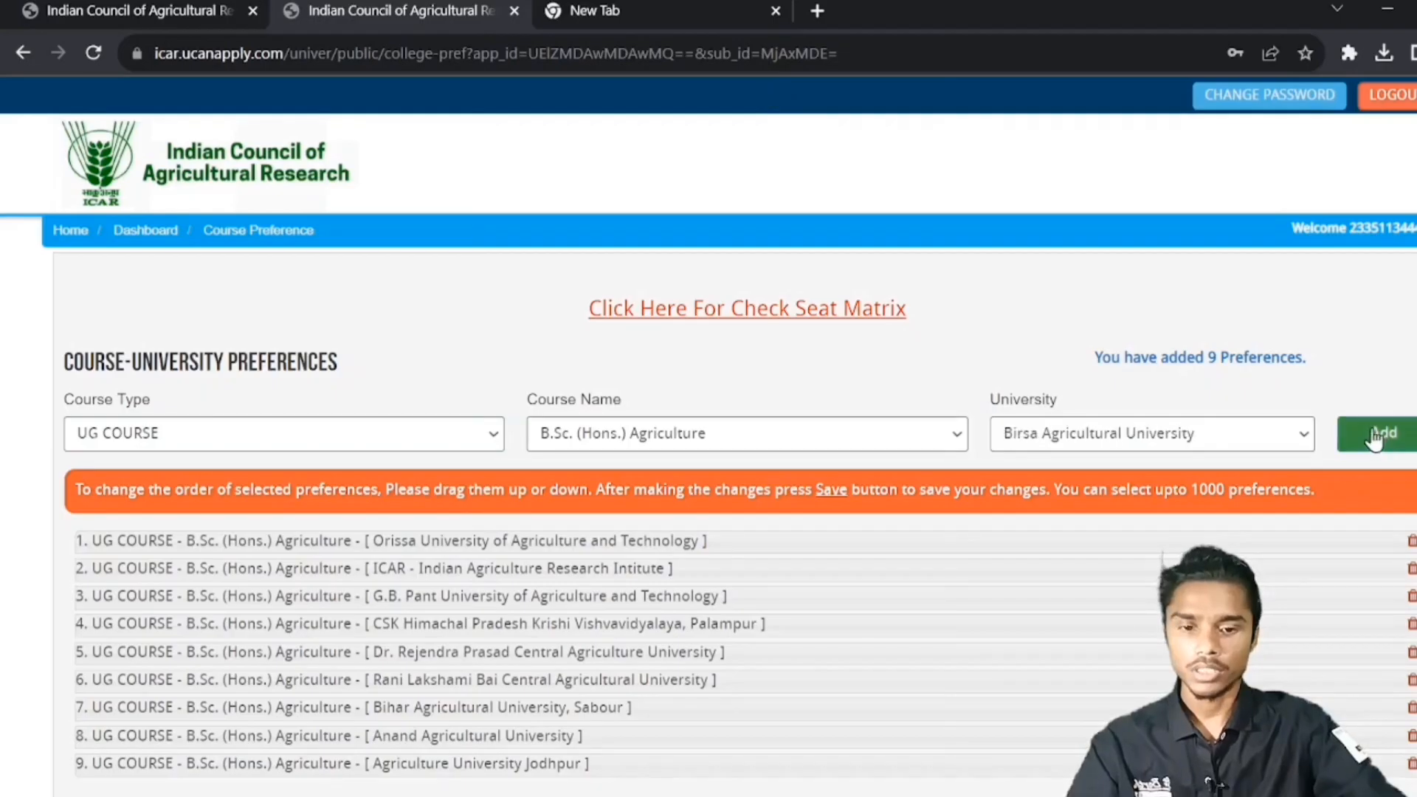
pyautogui.click(1374, 434)
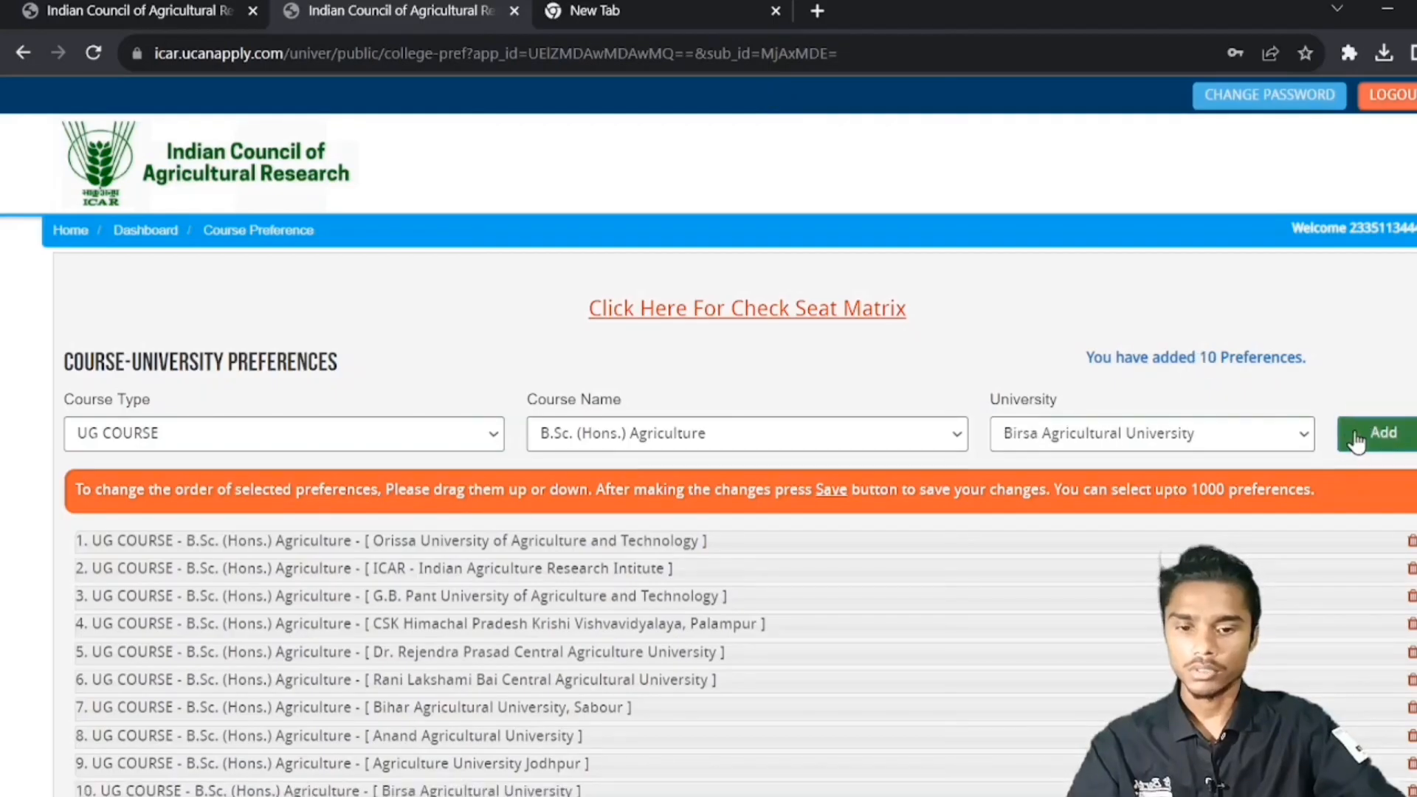
# - Add Chaudhary Charan Singh Haryana, Sardar Vallabh Bhai Patel, IARI CRIDA, Acharya Narendra Dev and Aligarh Muslim as preferences, and try adding Anand Agricultural University again
pyautogui.scroll(-2, 1295, 376)
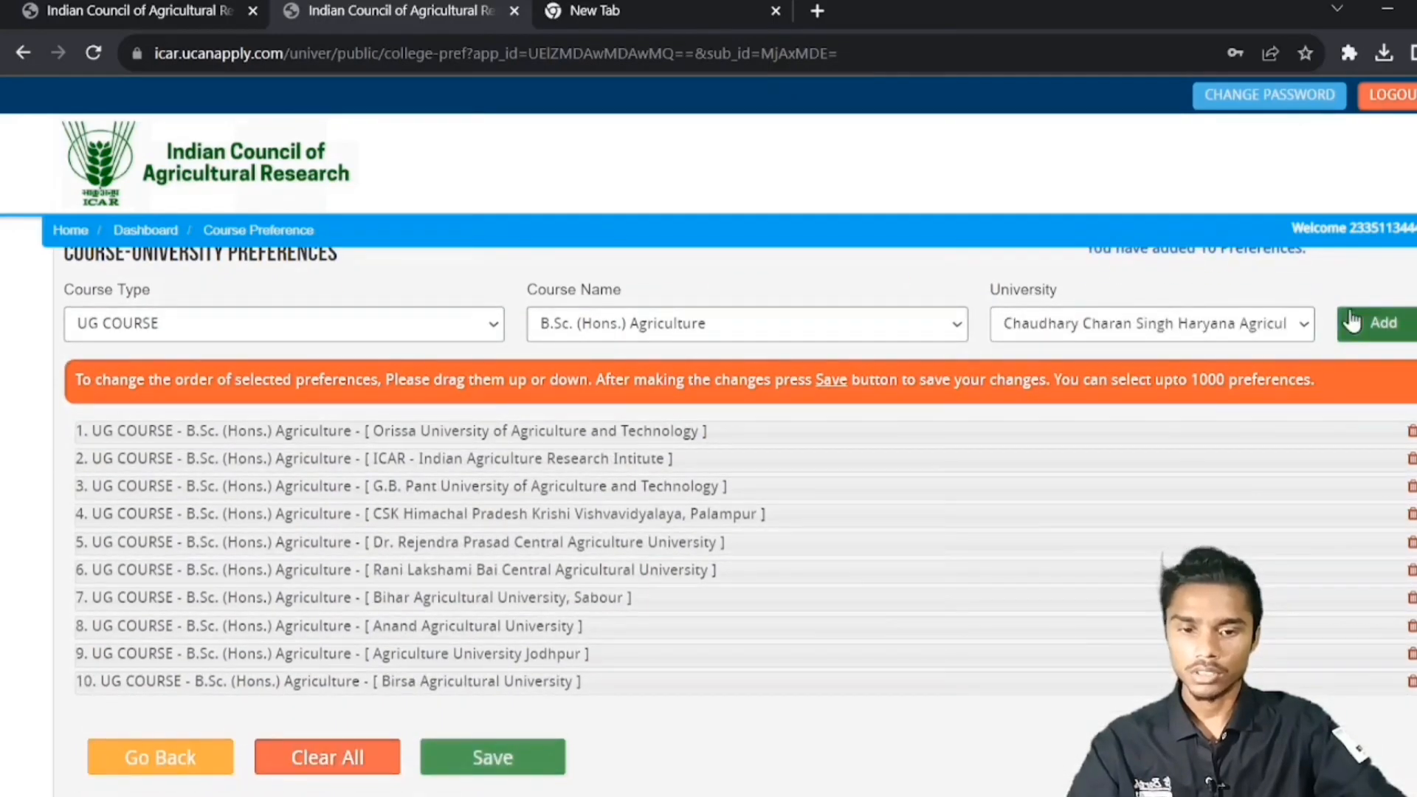
pyautogui.click(1376, 323)
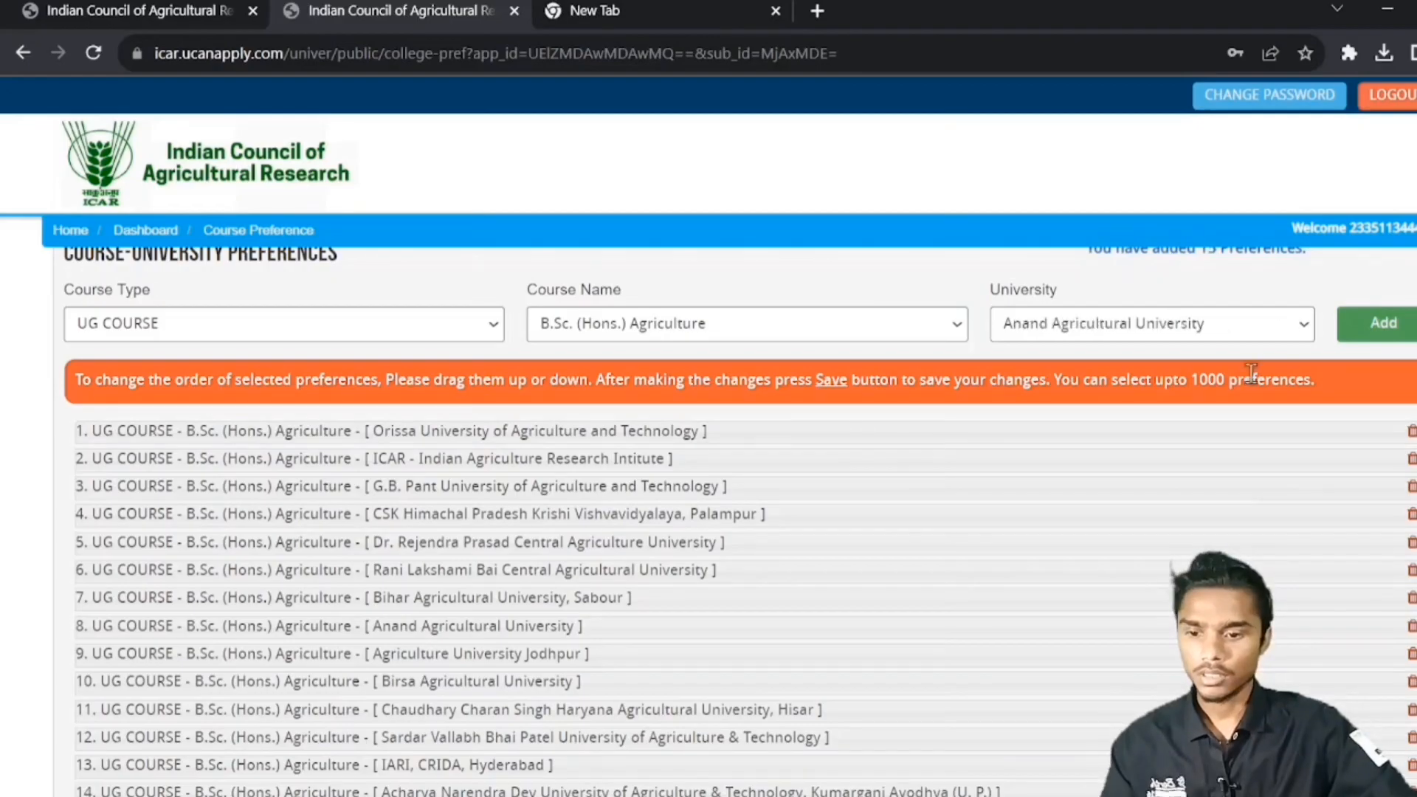
pyautogui.click(1380, 322)
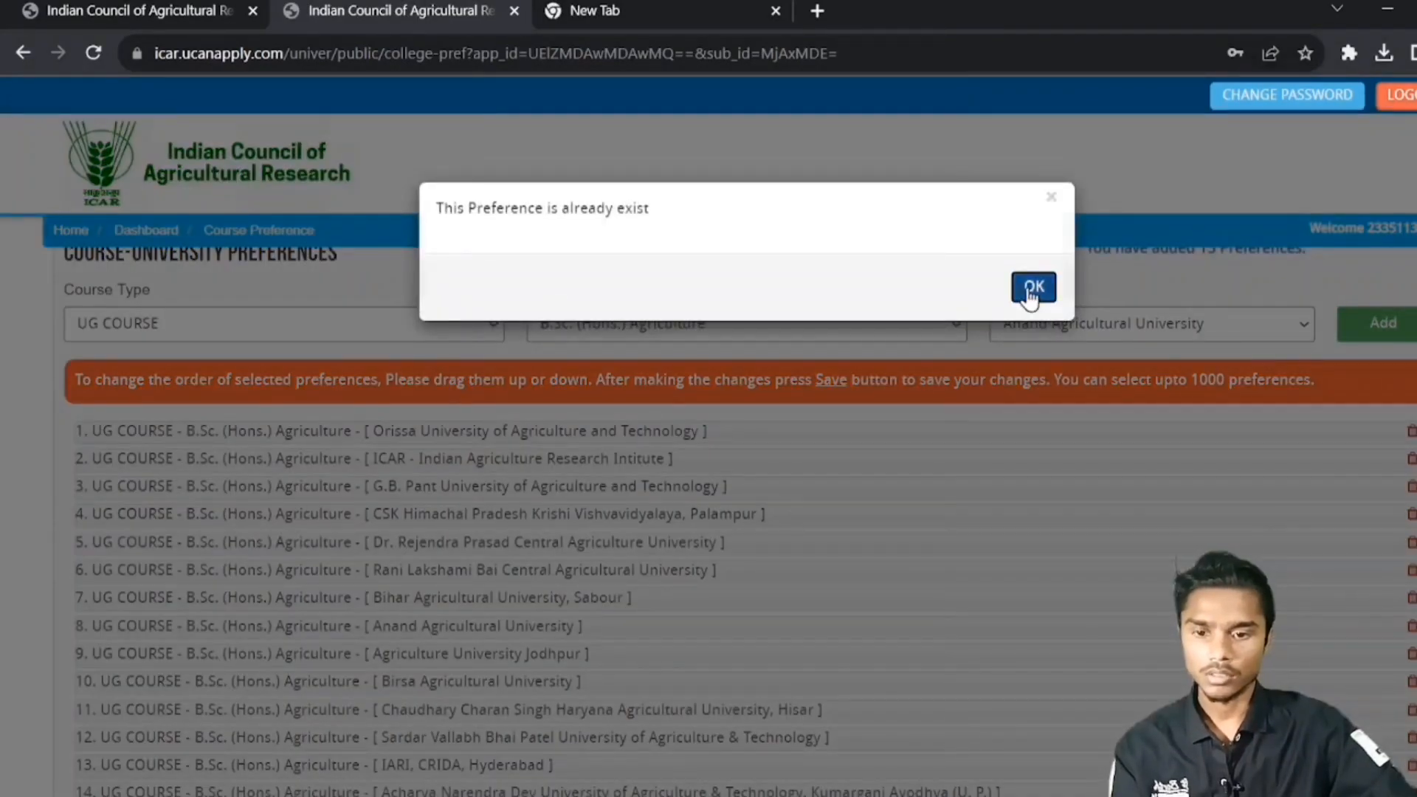
pyautogui.click(1031, 287)
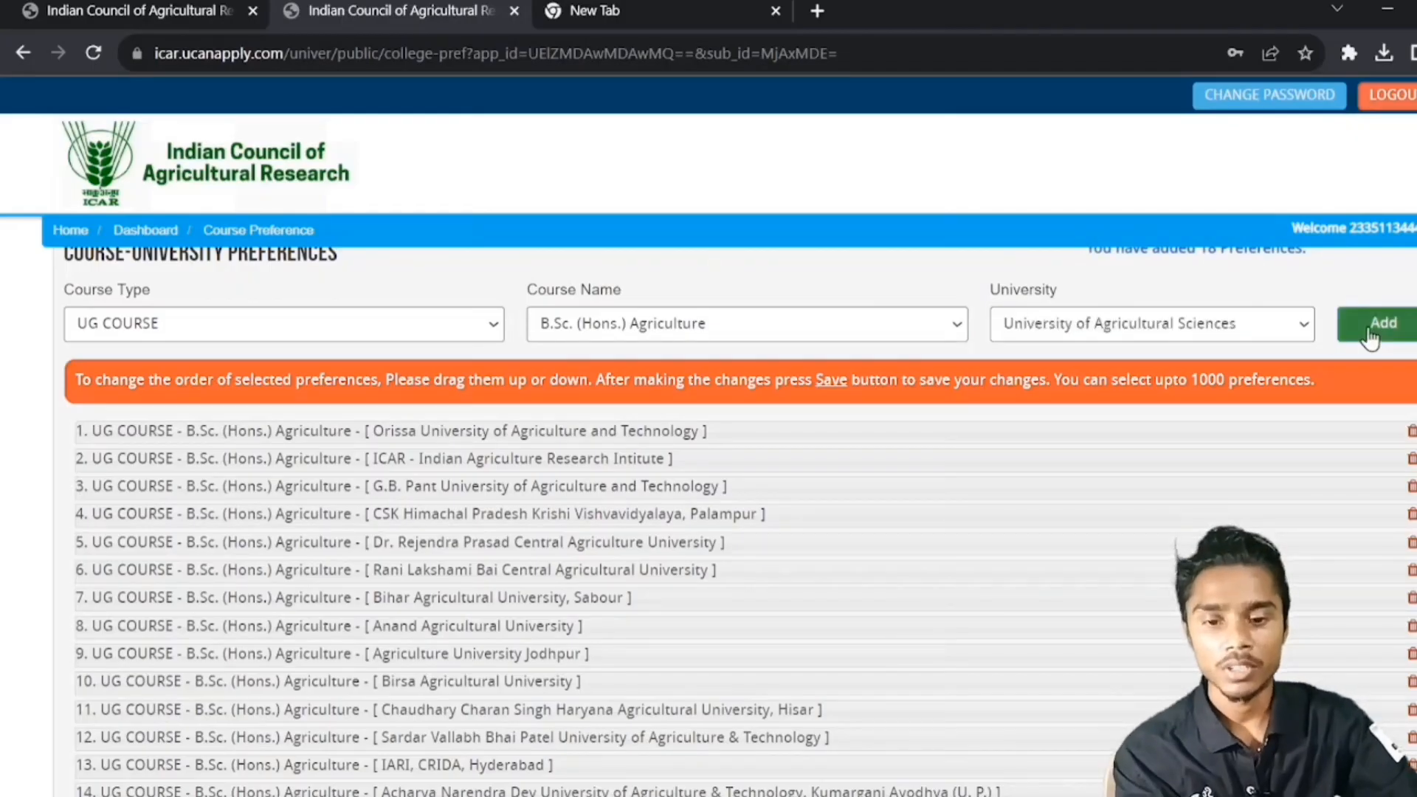
# - Add Chandra Shekhar Azad, Indira Gandhi, IARI Jharkhand, University of Agricultural Sciences, Mahatama Phule and the BHU agriculture institute as preferences
pyautogui.click(1369, 338)
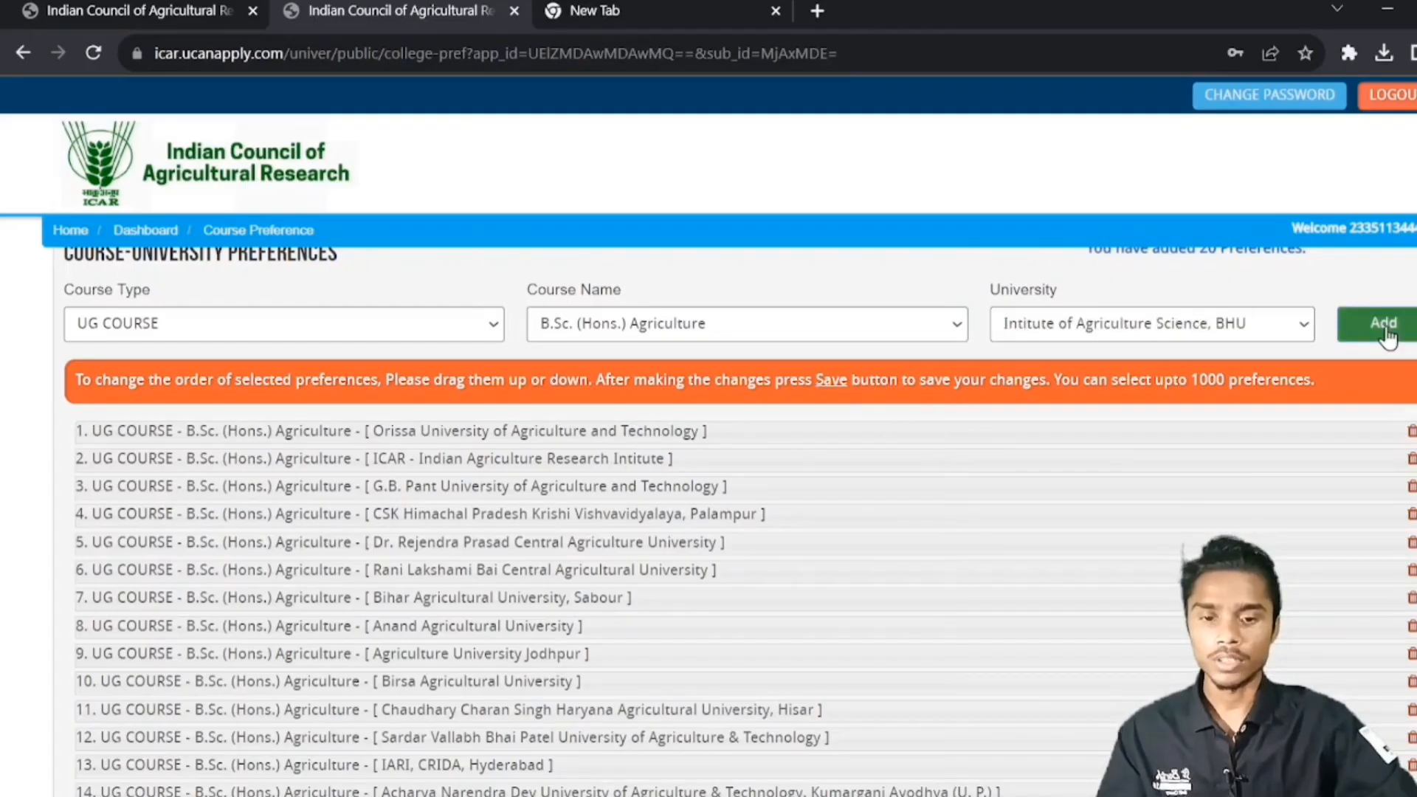
pyautogui.click(1386, 332)
pyautogui.scroll(-4, 1100, 520)
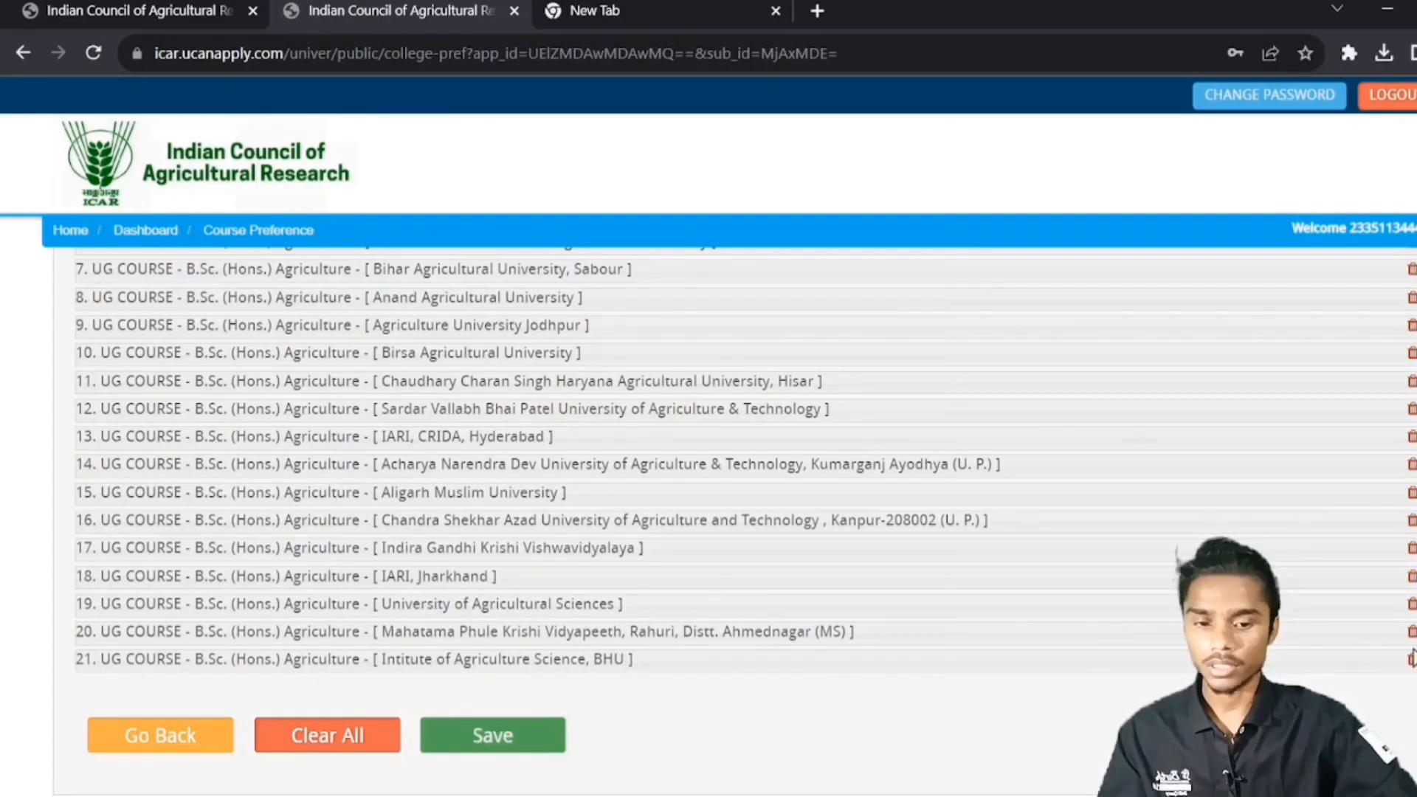
# - Add Bidhan Chandra Krishi Vishwavidyalaya, Assam Agricultural University, Banda University and Jawahar Lal Nehru Krishi Vishwa Vidyalaya, Jabalpur as preferences
pyautogui.scroll(6, 763, 151)
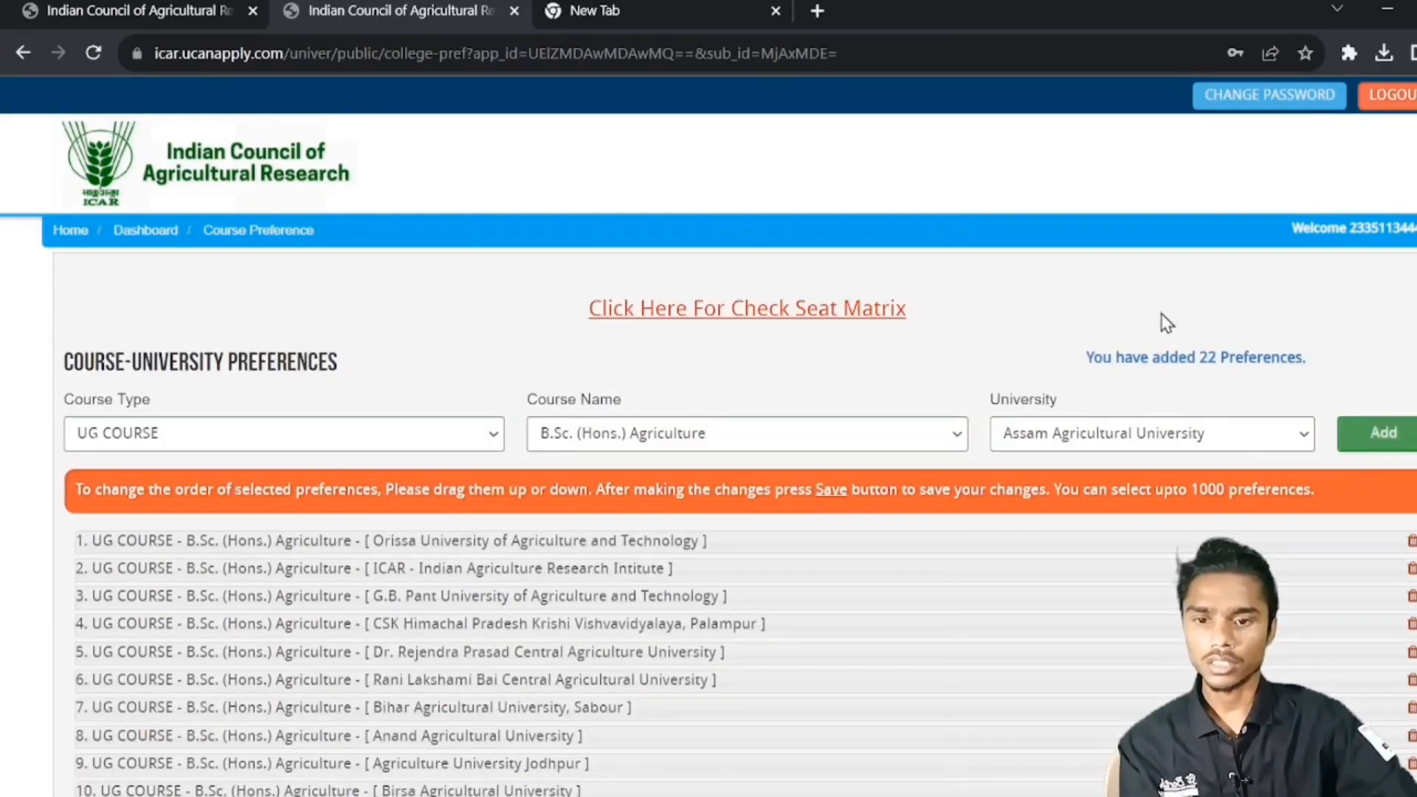
pyautogui.click(1377, 435)
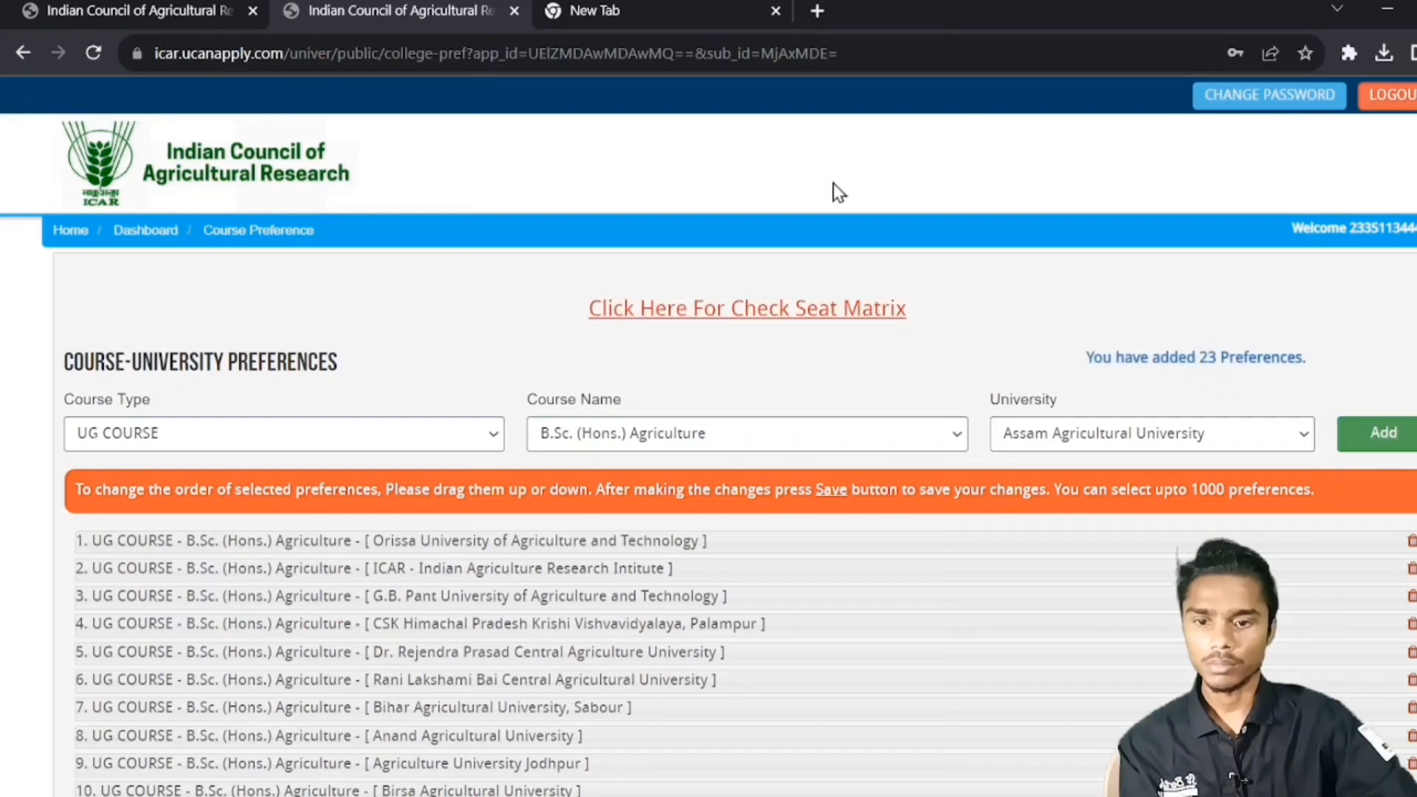
pyautogui.click(1378, 434)
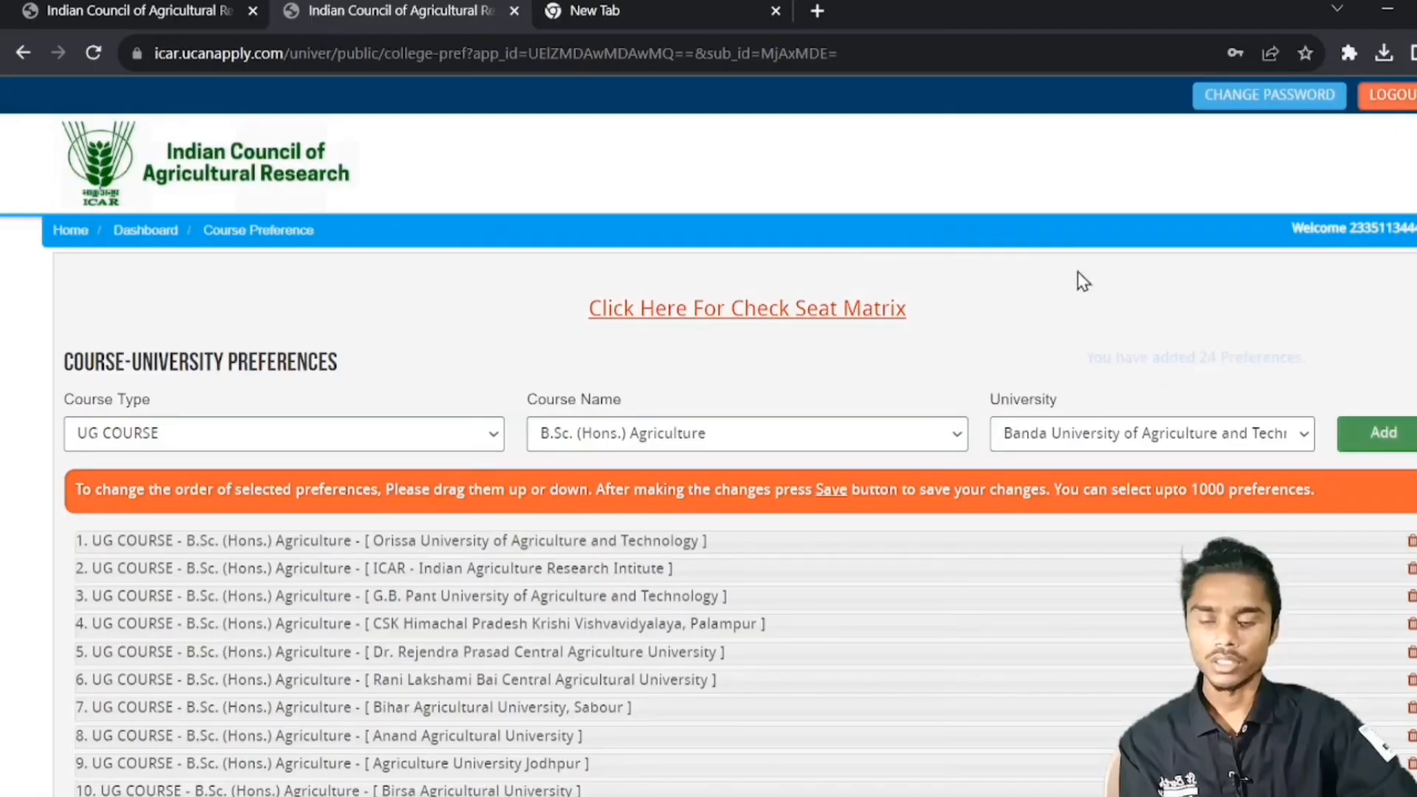
pyautogui.click(1215, 272)
pyautogui.click(1375, 443)
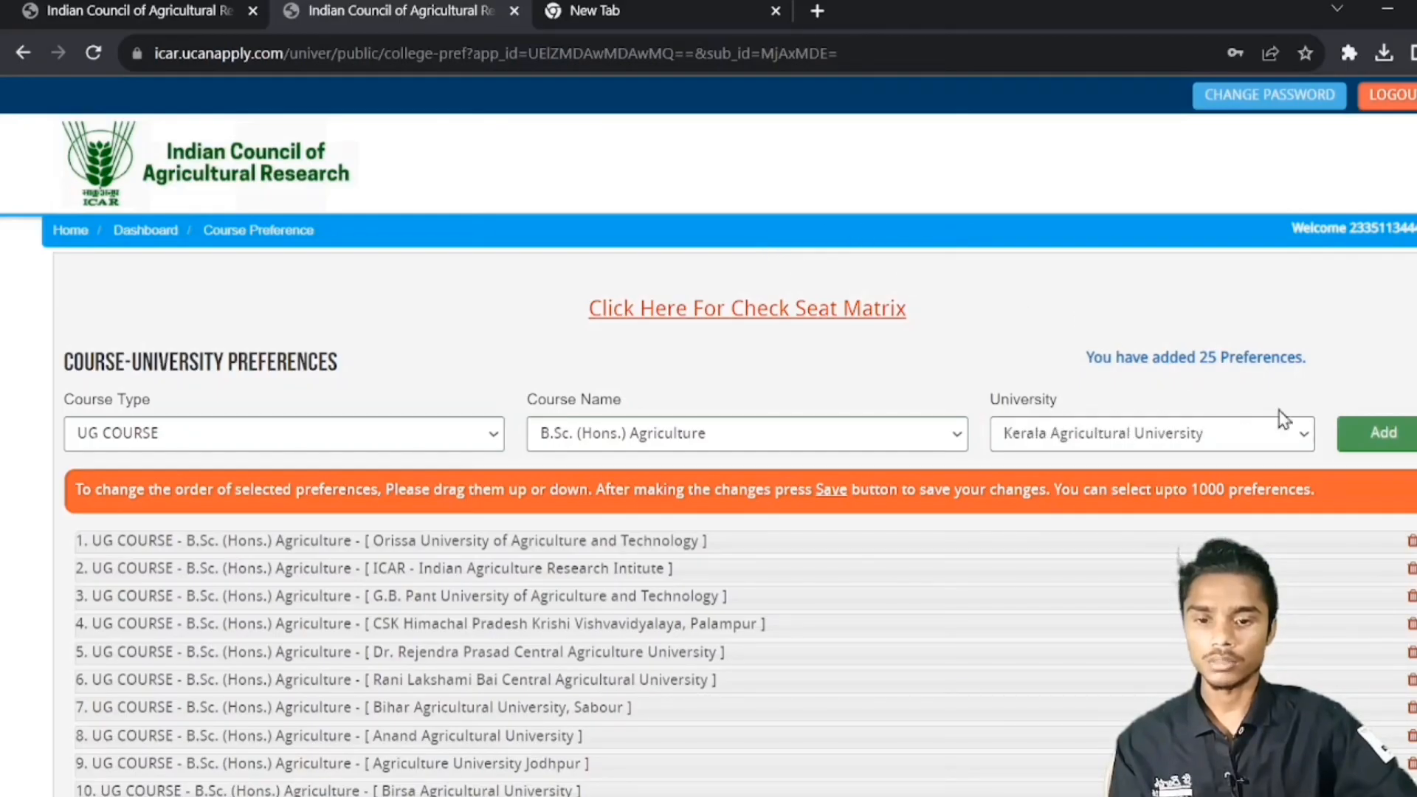
# - Add Kerala Agricultural University as a preference and remove it from the end of the list again
pyautogui.click(1377, 433)
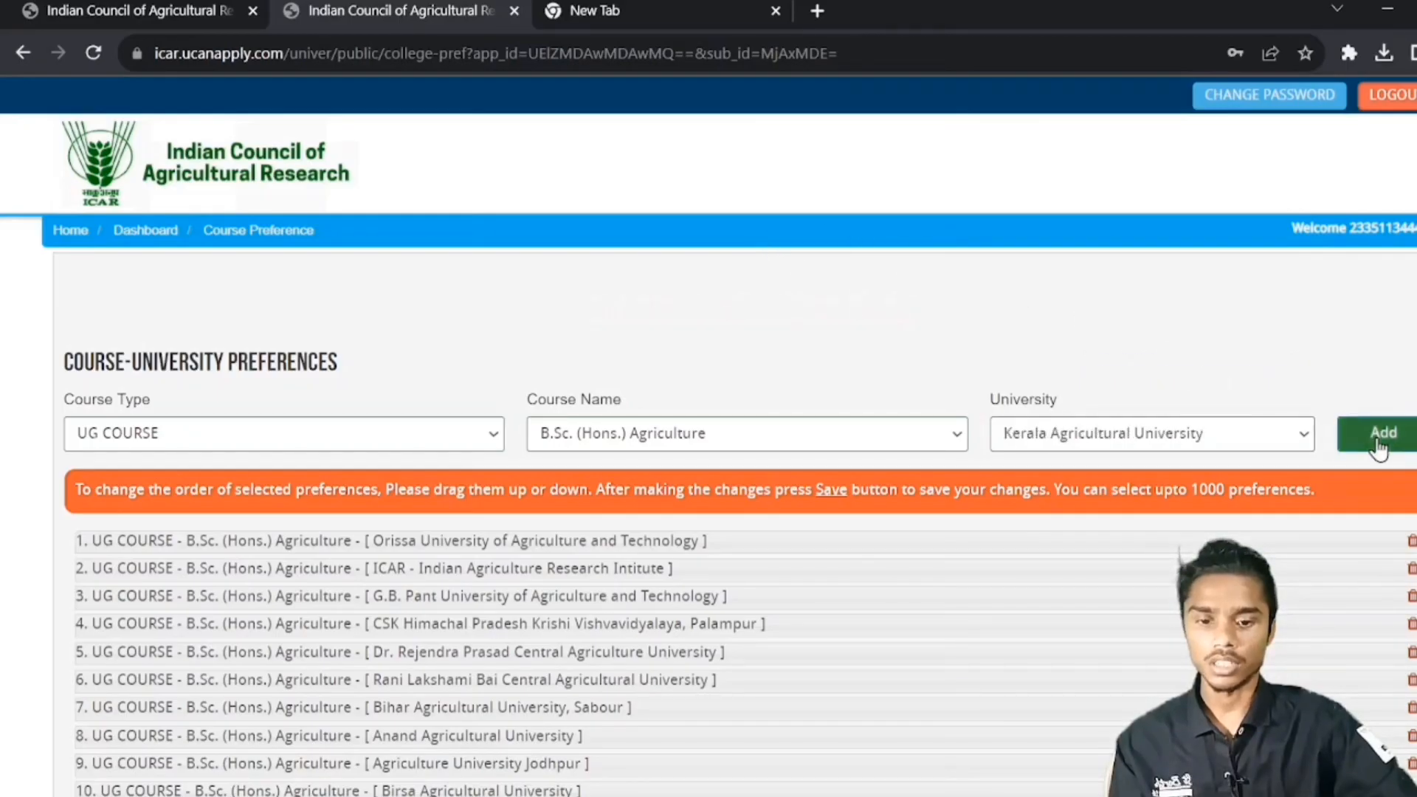
pyautogui.scroll(-9, 1102, 397)
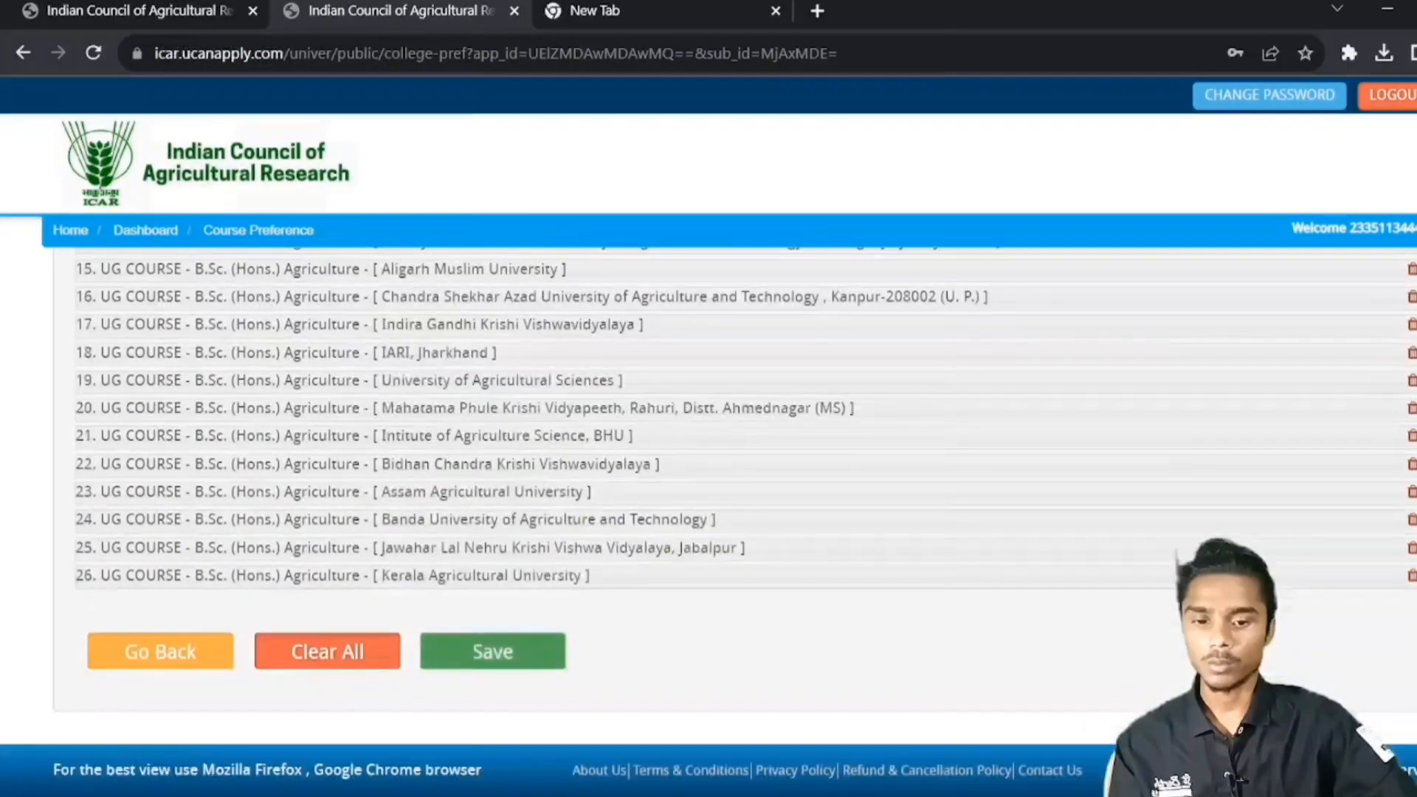
pyautogui.click(1411, 576)
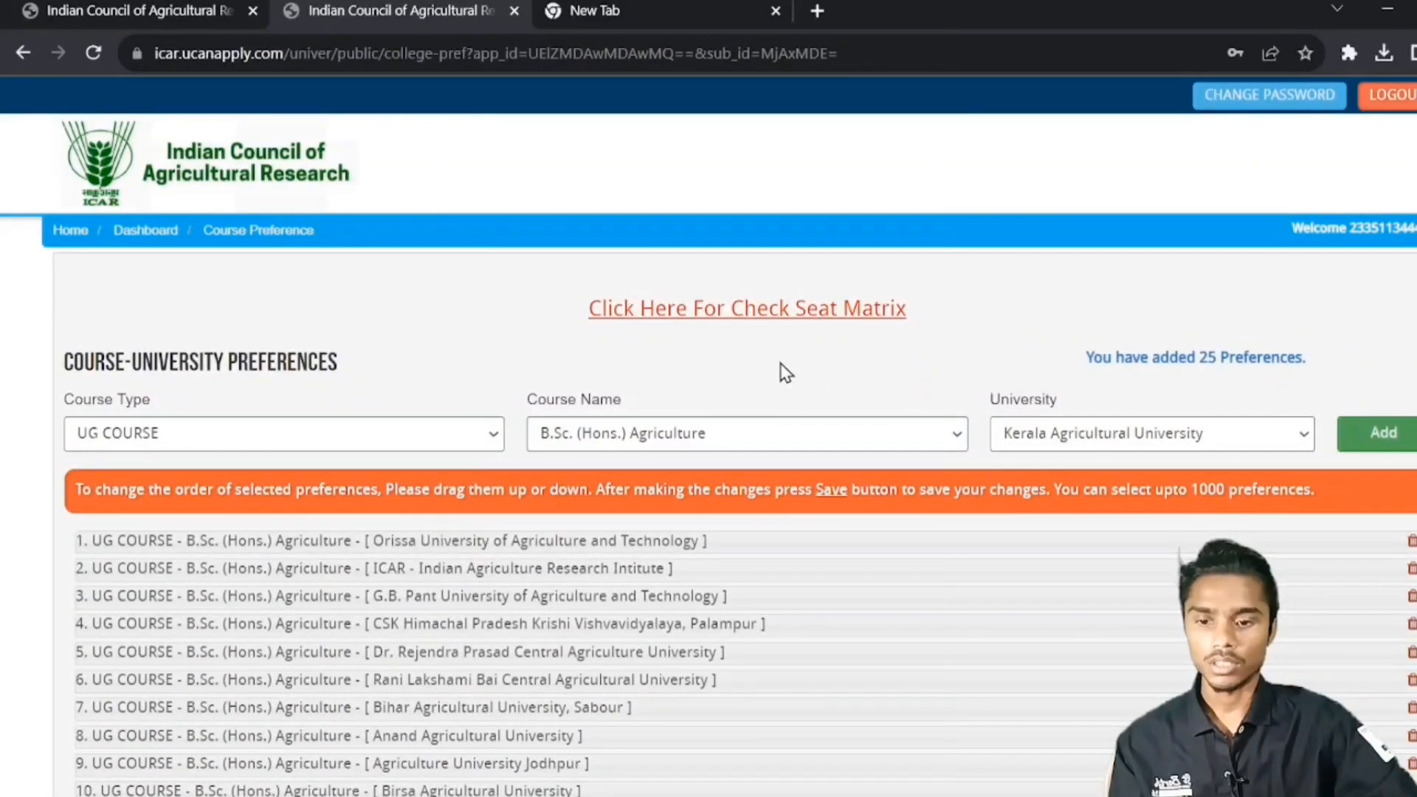
# - Add further Agriculture preferences from Junagadh Agricultural University to IARI, NIASM, Baramati, including IARI RCER-Patna, VCSG Uttarakhand and Rajmata Vijayaraje Scindia
pyautogui.press('Up')
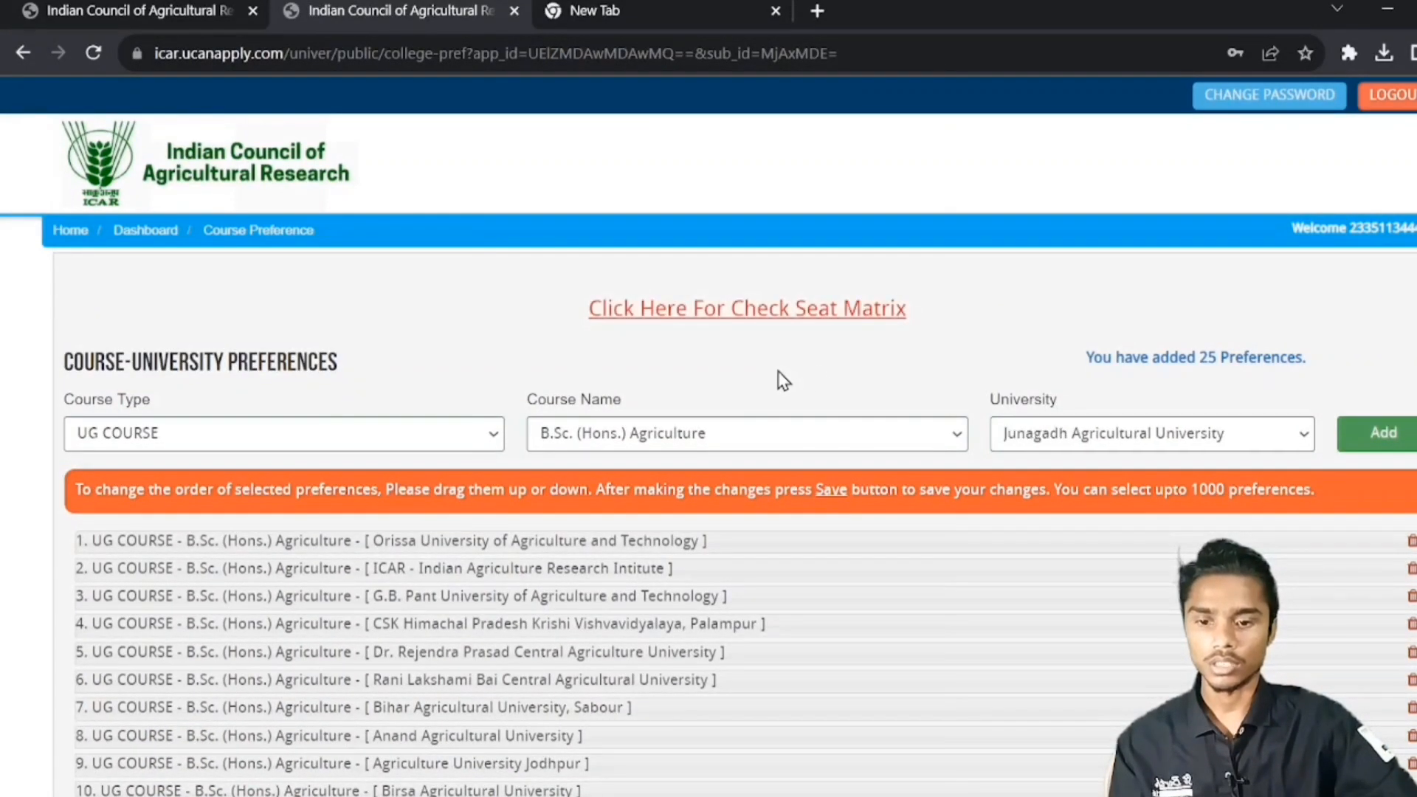
pyautogui.click(1383, 434)
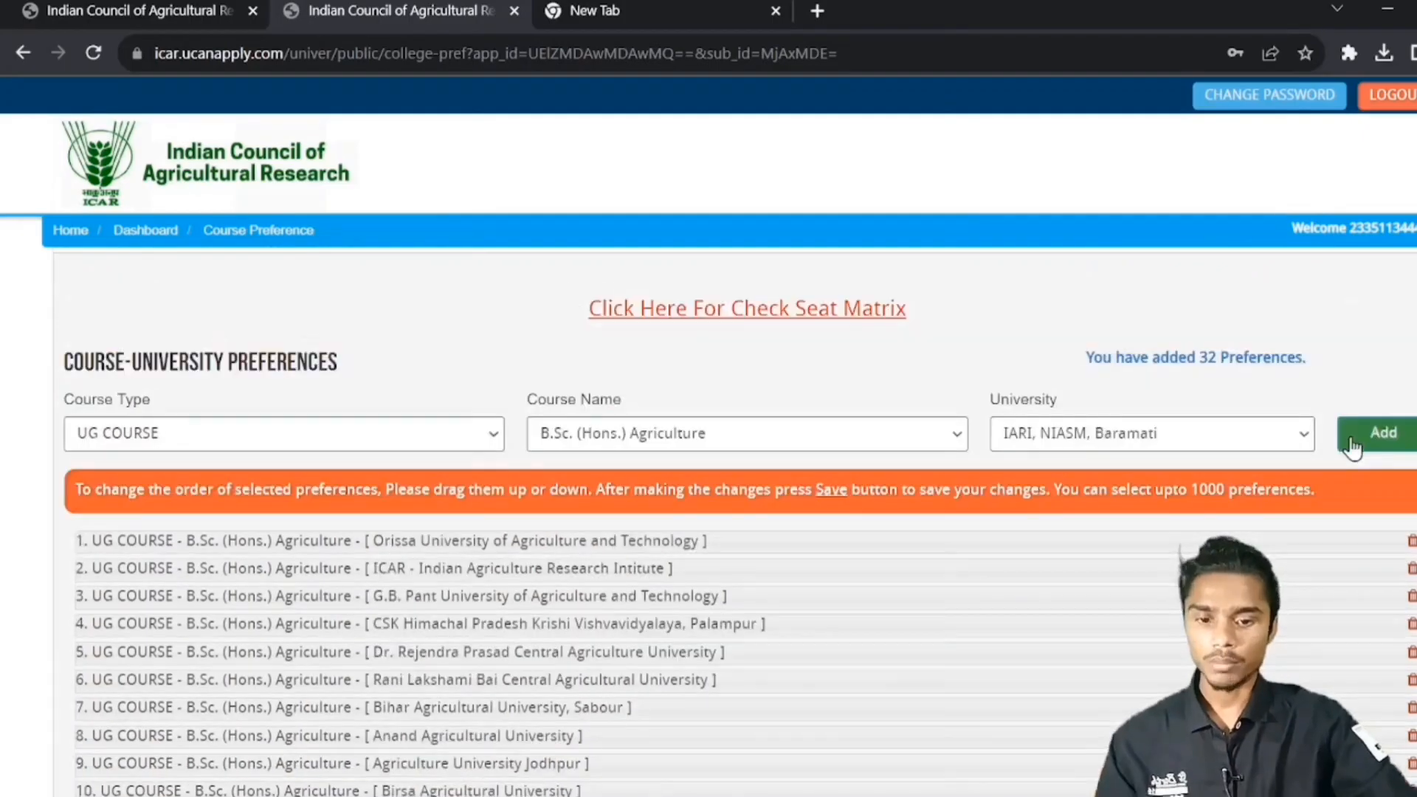
pyautogui.click(1356, 443)
# - Review the order of the universities in the complete preference list, from the first entry to the last
pyautogui.scroll(-10, 1100, 465)
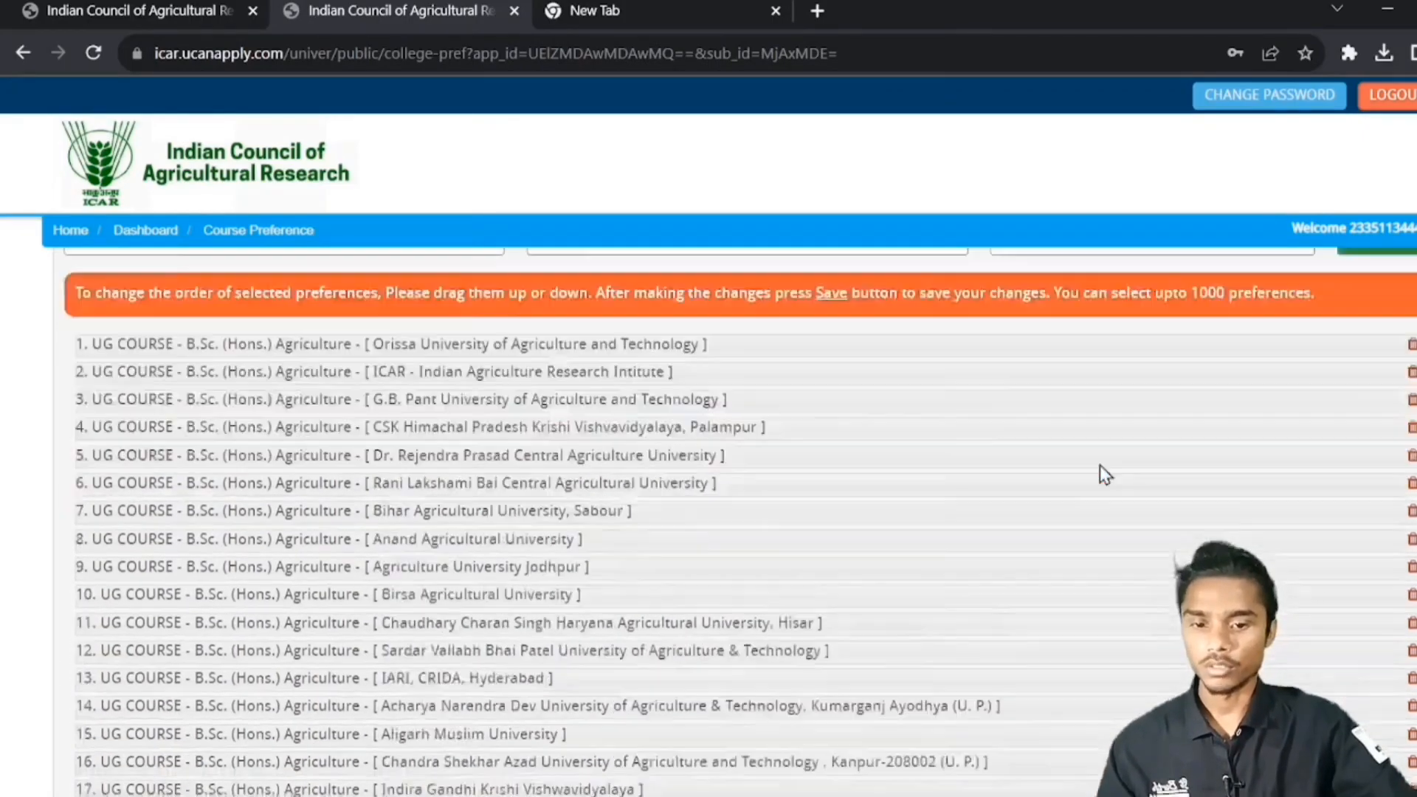
pyautogui.scroll(10, 1104, 475)
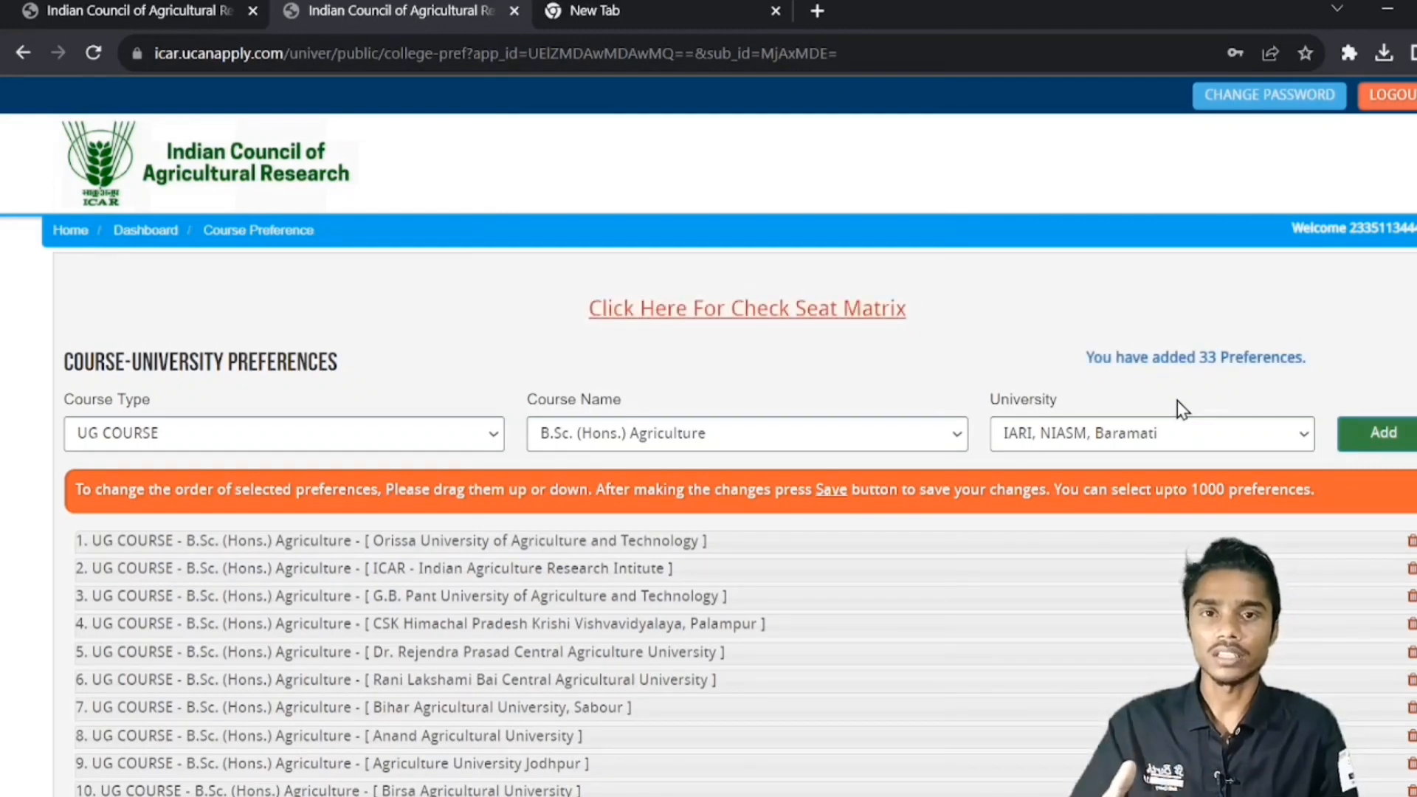
pyautogui.scroll(-2, 1176, 400)
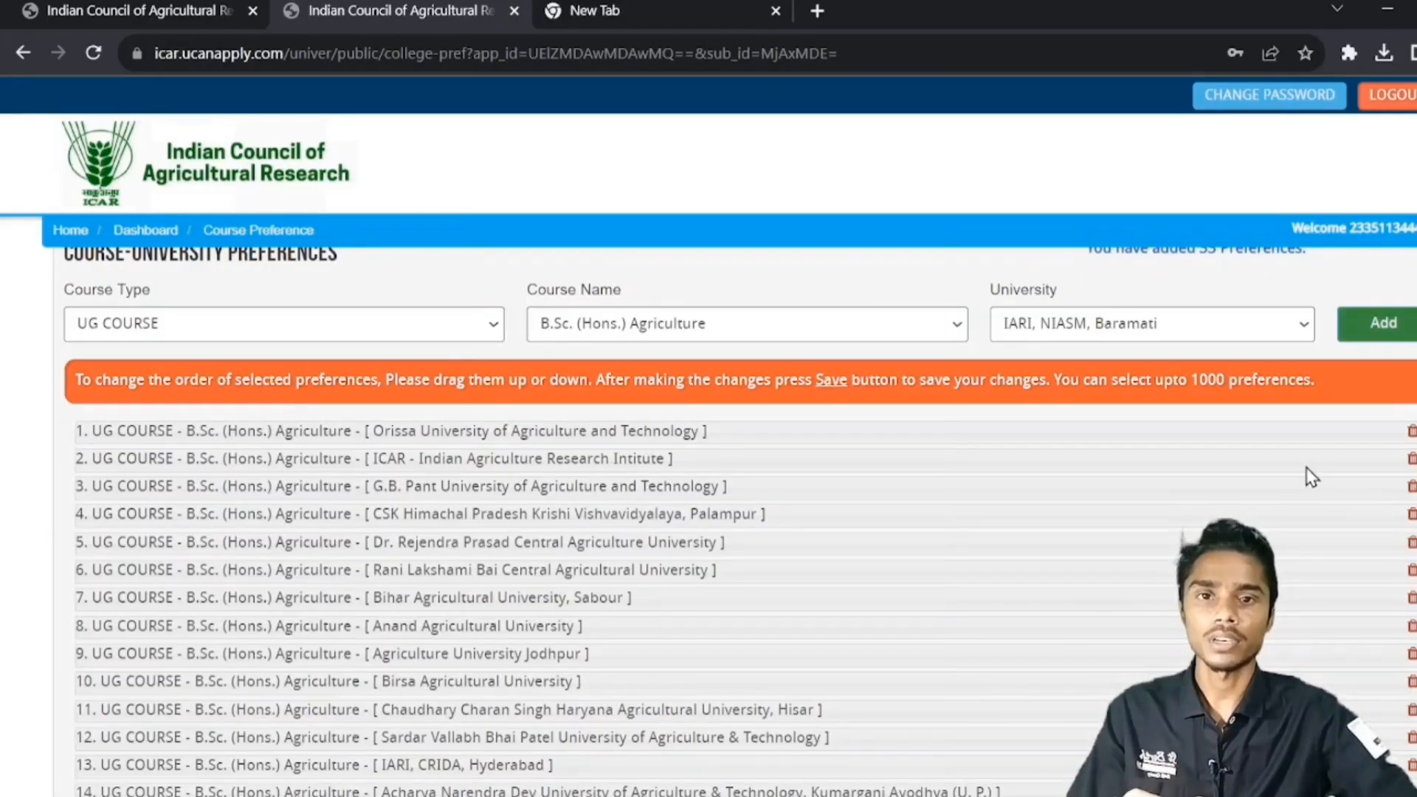
pyautogui.scroll(-6, 1260, 458)
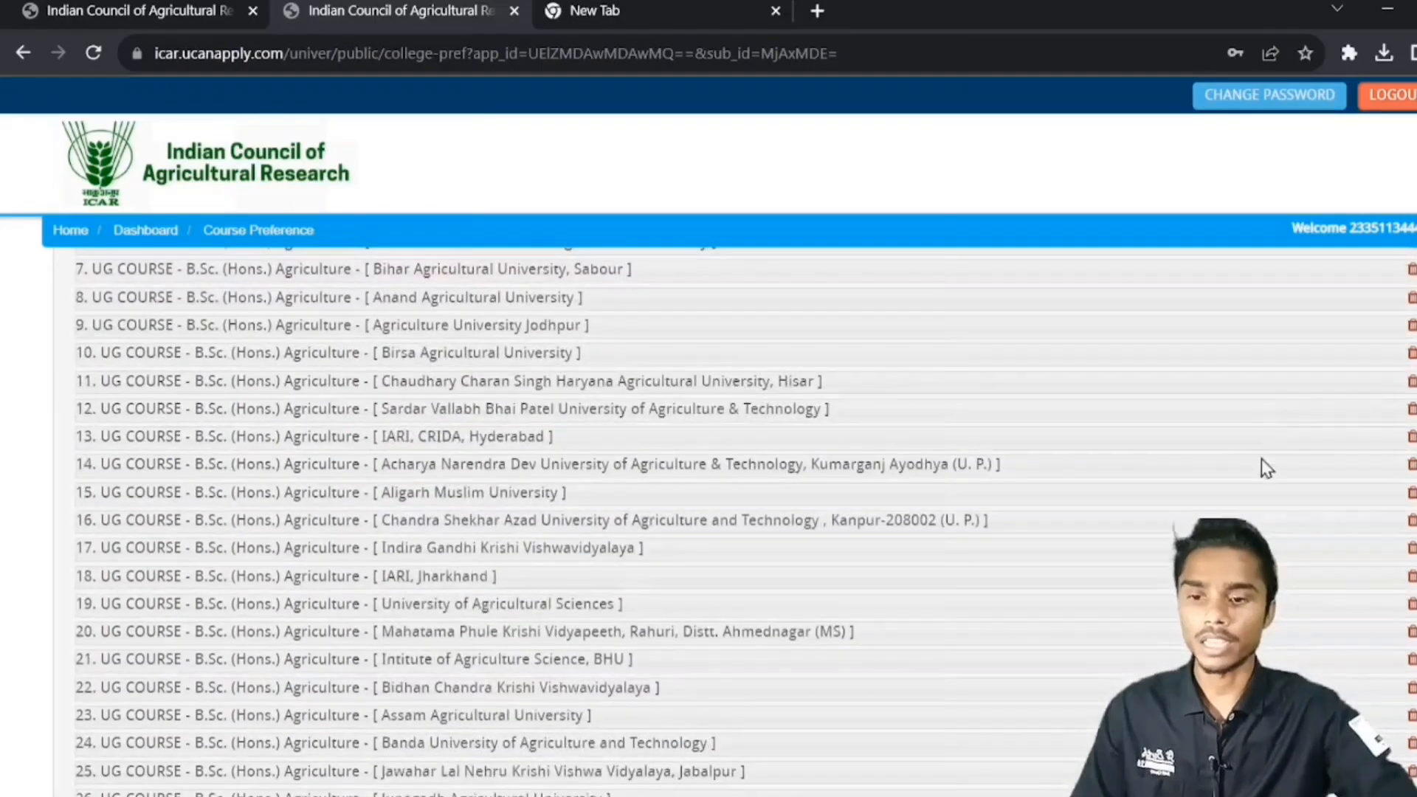
pyautogui.scroll(2, 778, 428)
pyautogui.scroll(-7, 485, 468)
pyautogui.scroll(-5, 485, 468)
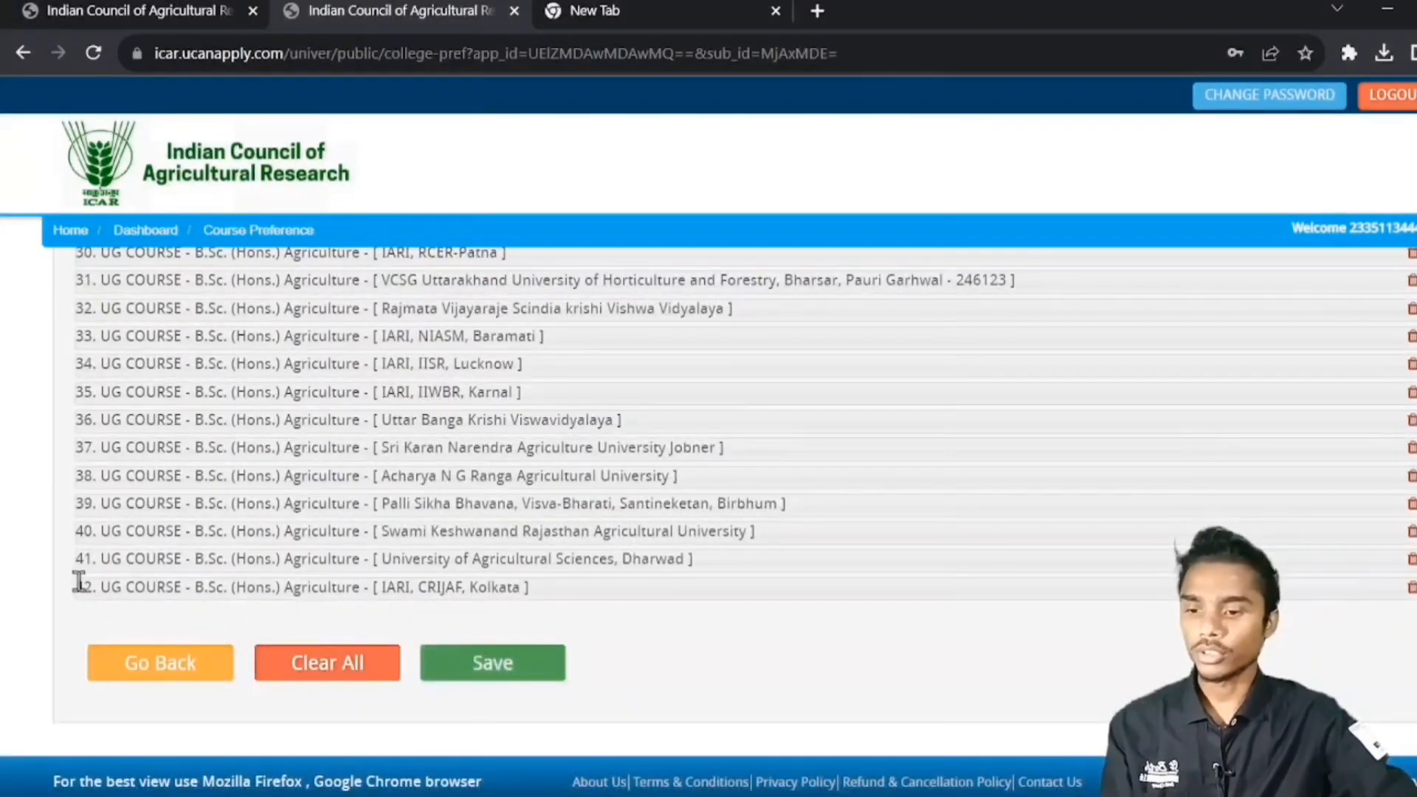
# - Check the B.Sc. (Hons.) Agriculture entries in the preference list and save the list
pyautogui.scroll(3, 760, 561)
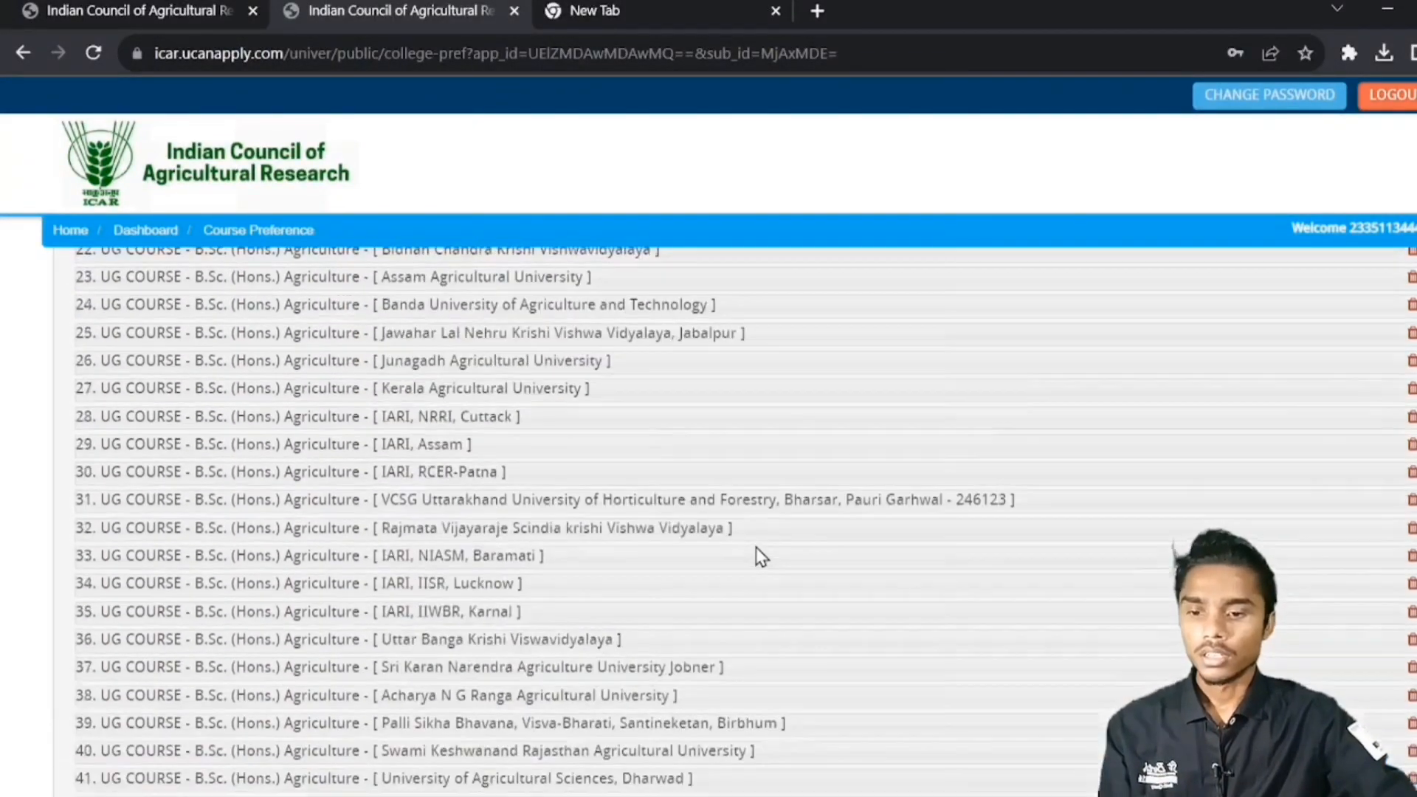
pyautogui.scroll(-3, 775, 591)
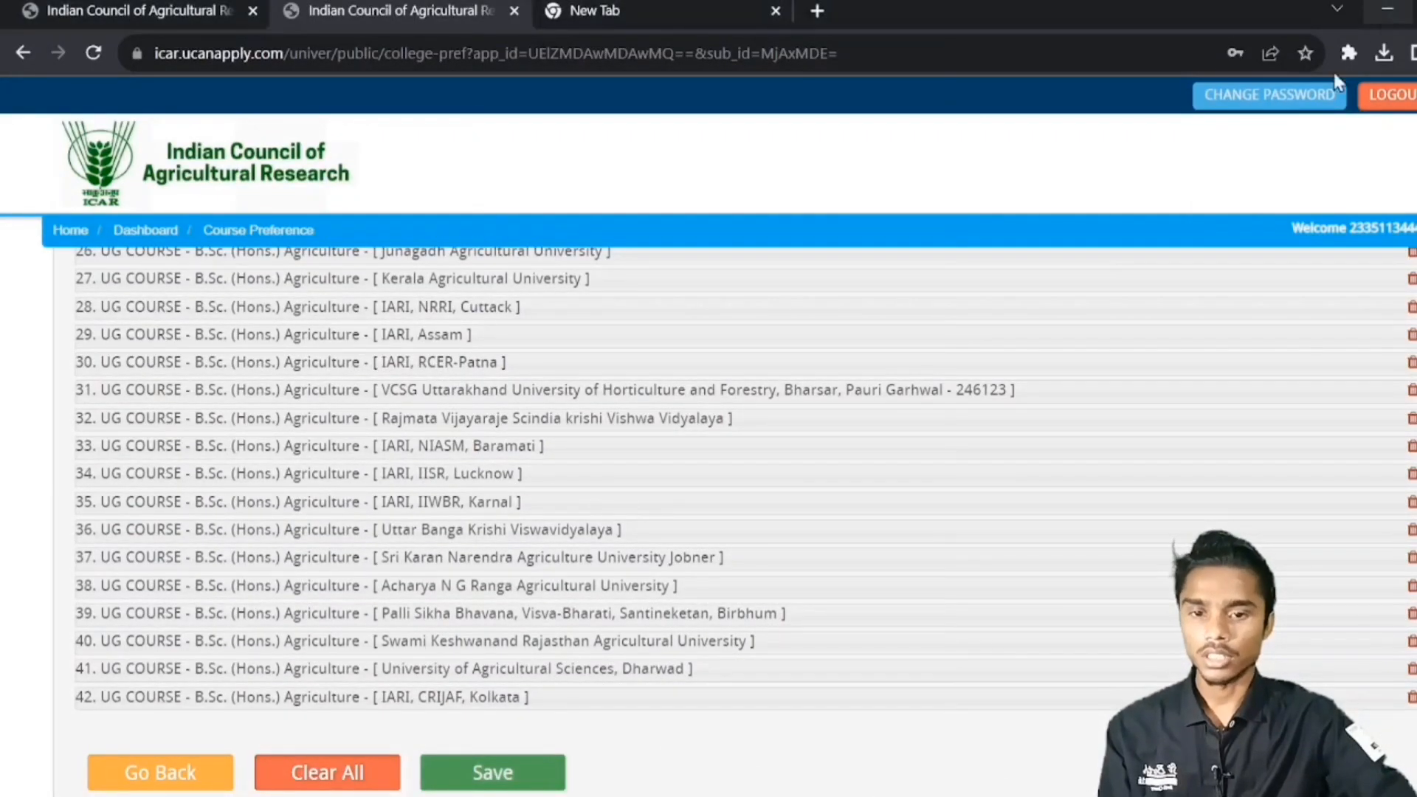
pyautogui.scroll(8, 515, 509)
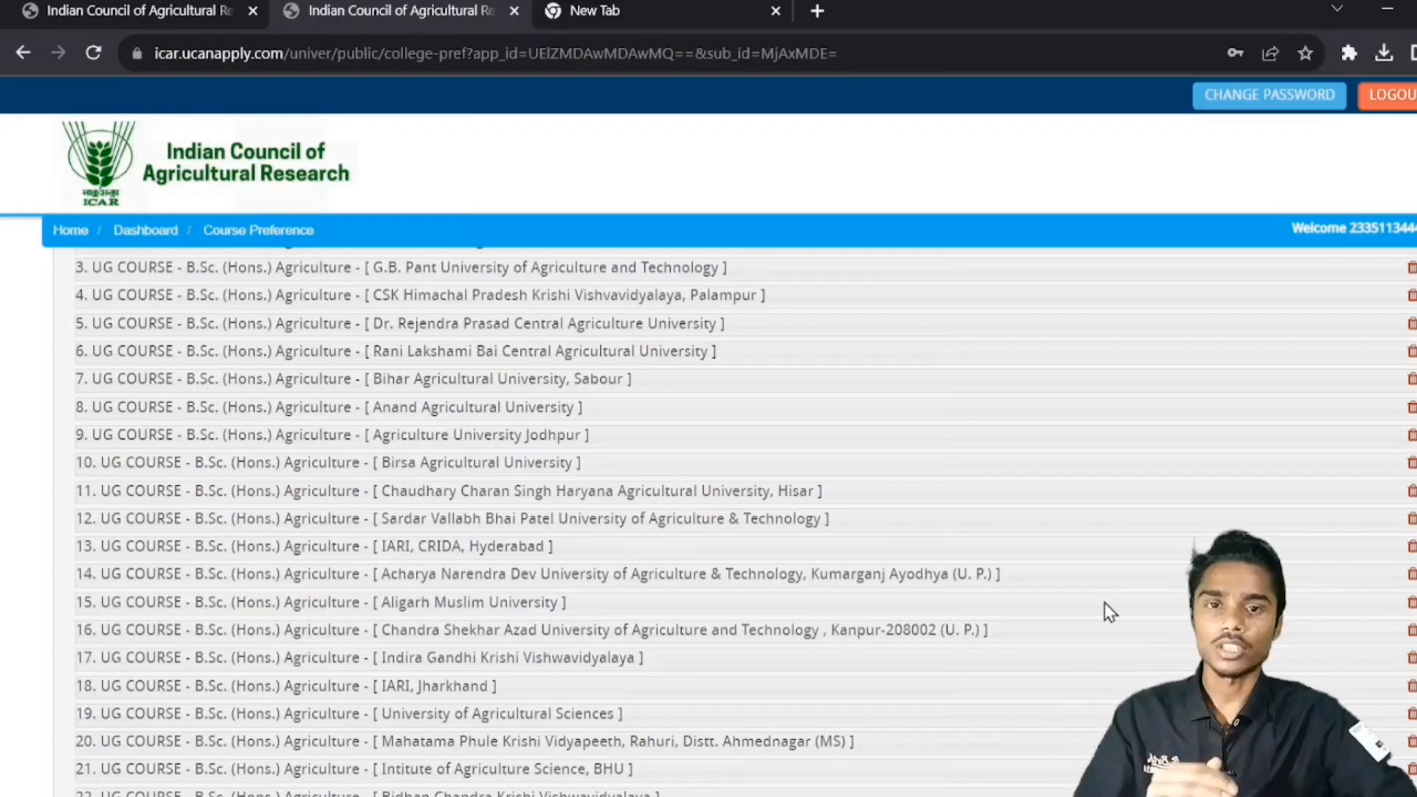
pyautogui.scroll(-8, 1104, 605)
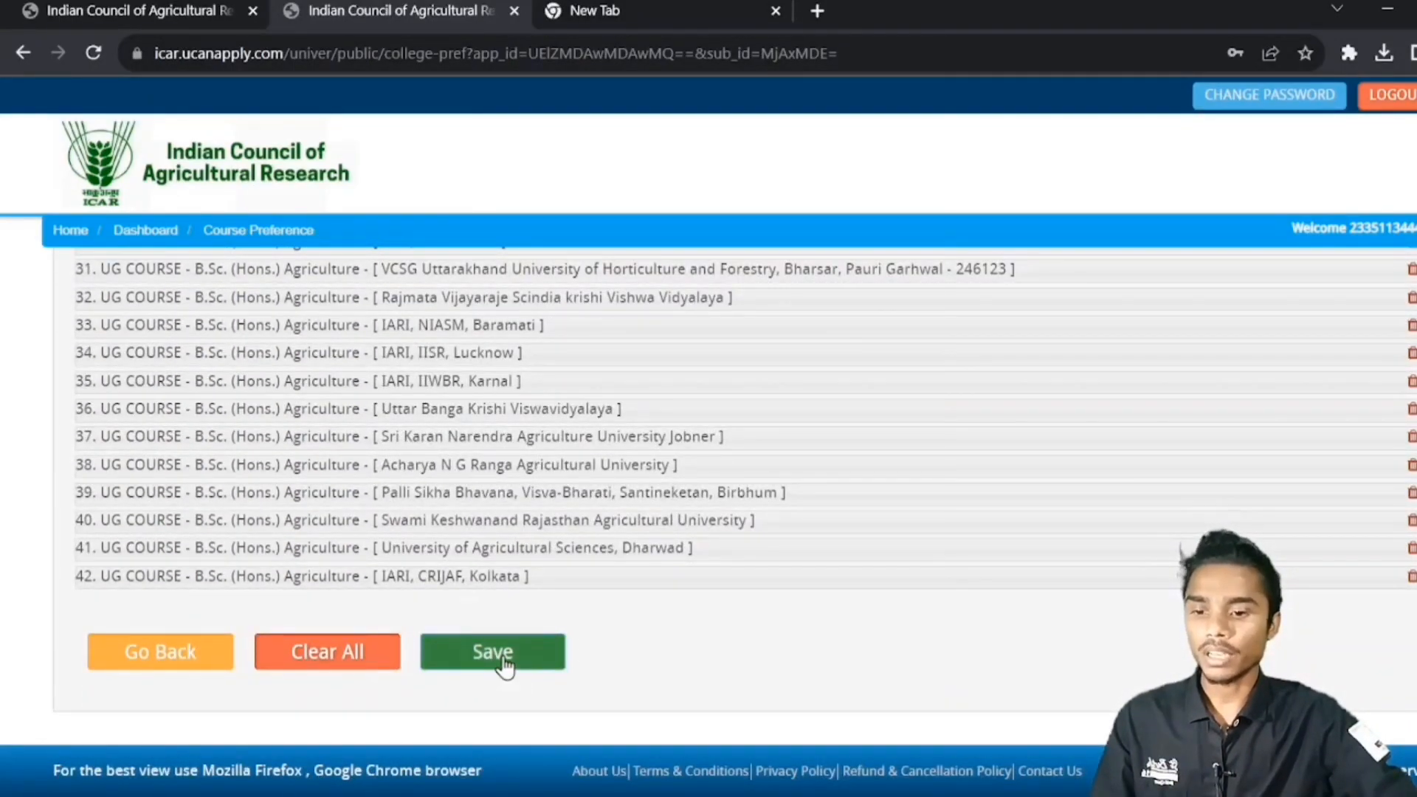
pyautogui.click(505, 664)
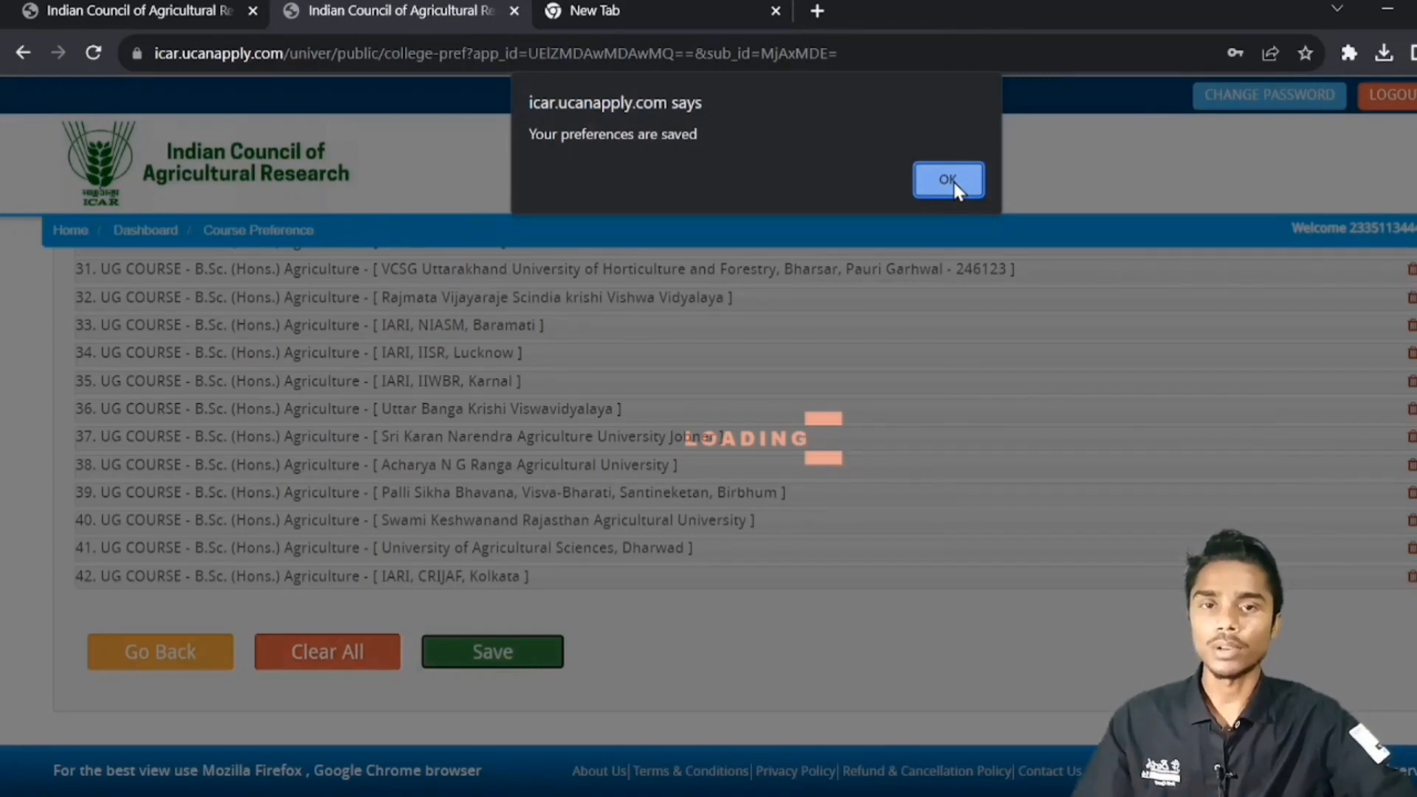
pyautogui.click(948, 180)
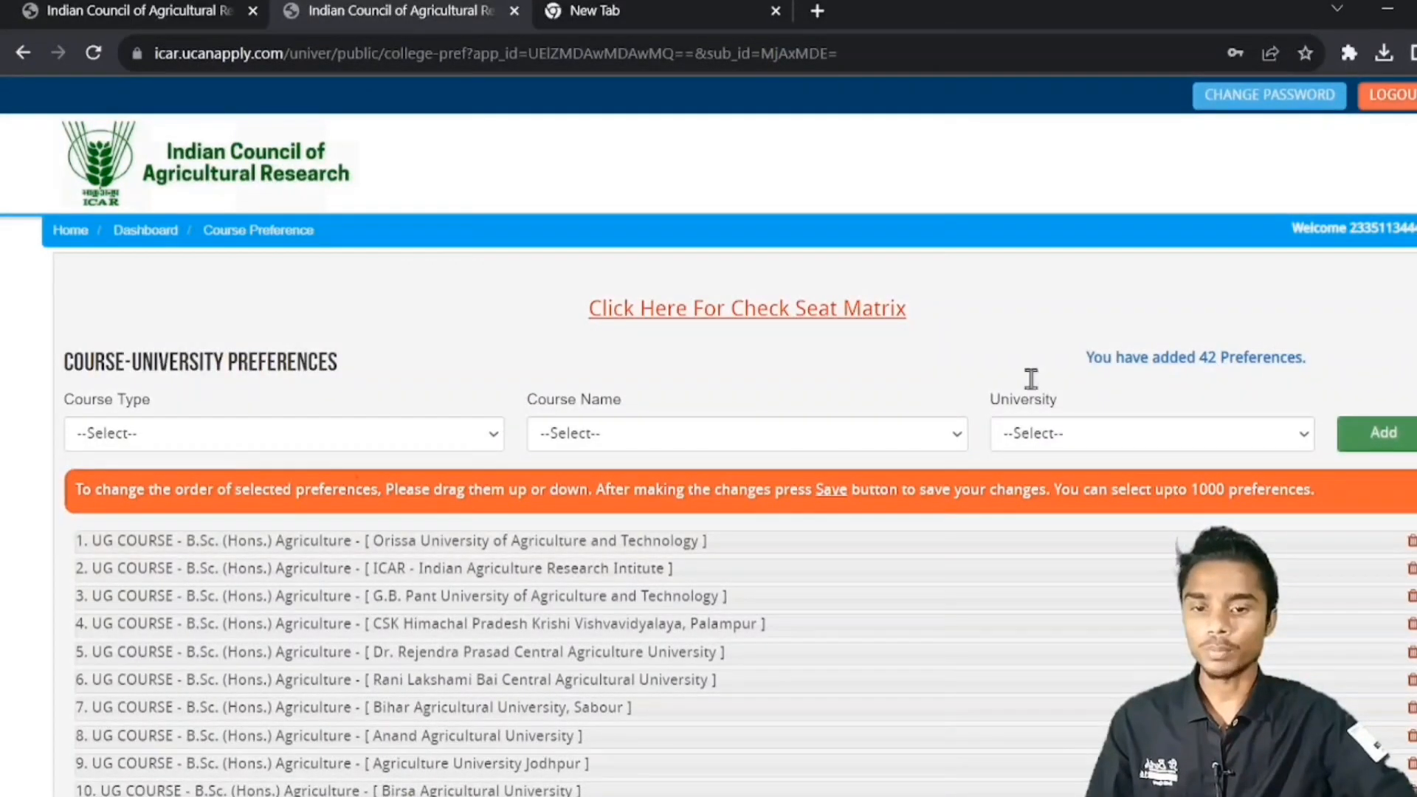
# - Add UG COURSE B.Sc. (Hons.) Horticulture preferences for Dr. Y.S. Parmar University, Solan and Dr. Rejendra Prasad Central Agriculture University
pyautogui.click(330, 433)
pyautogui.click(284, 475)
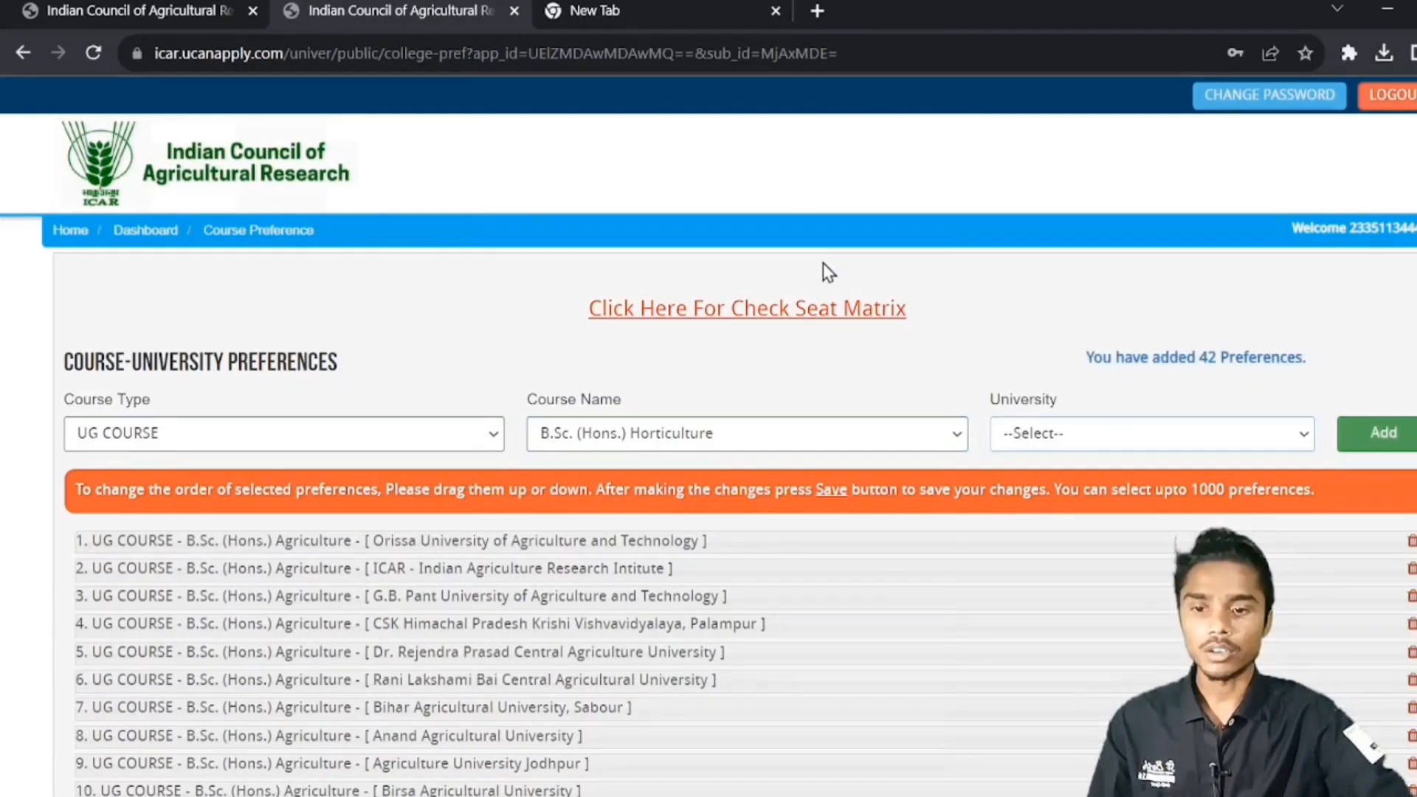
pyautogui.click(996, 262)
pyautogui.click(1364, 442)
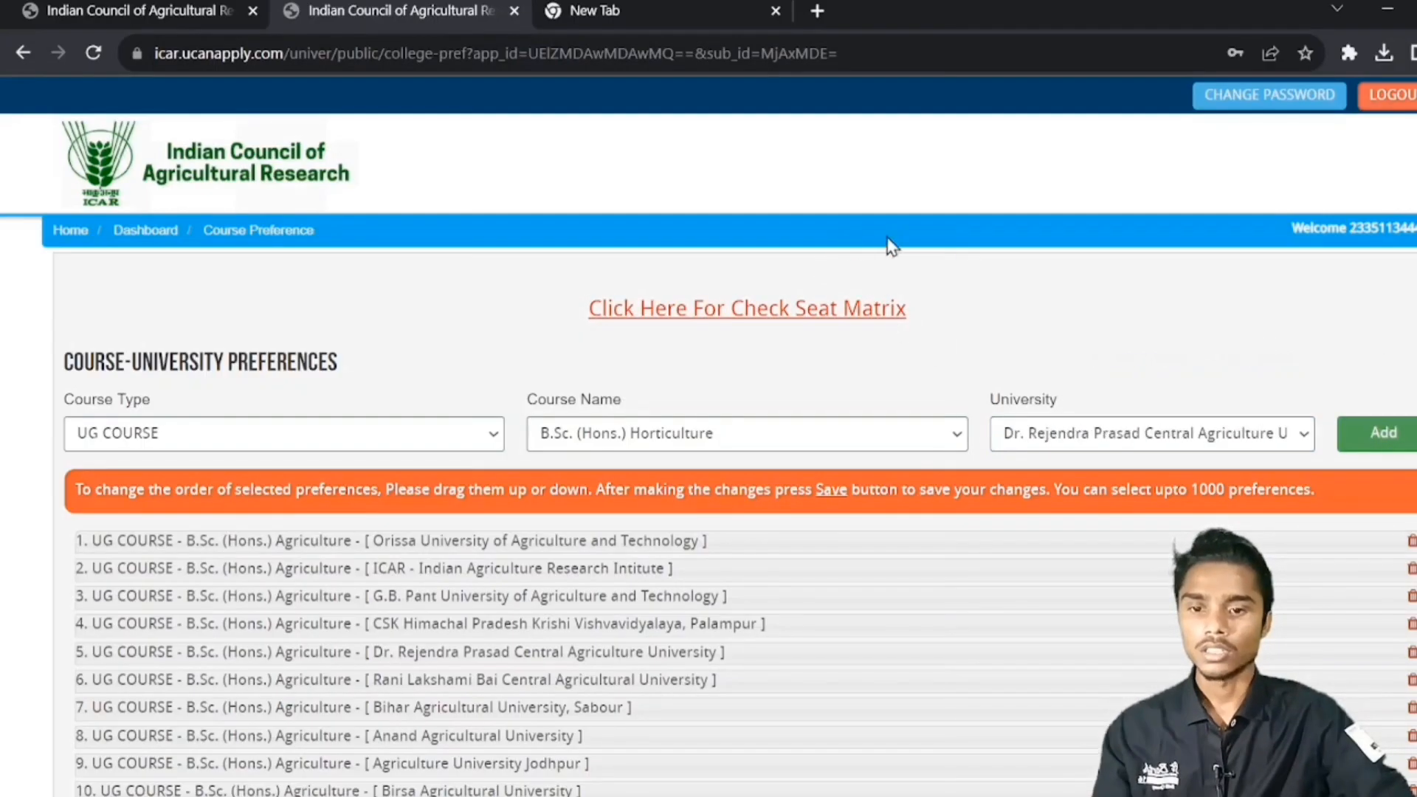
pyautogui.click(1385, 445)
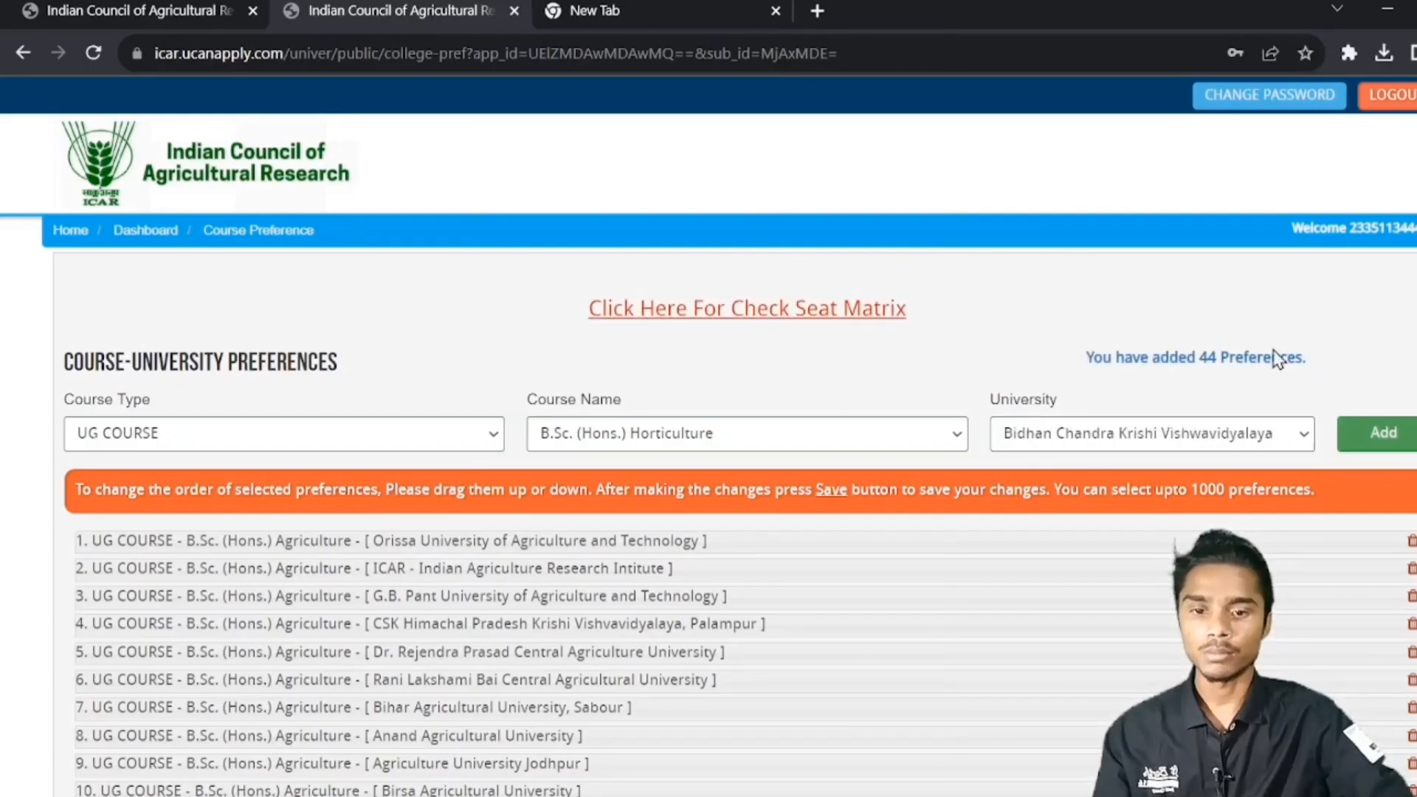
# - Add Horticulture preferences for Bidhan Chandra Krishi Vishwavidyalaya, Rani Lakshami Bai Central Agricultural University, University of Horticultural Sciences, Bagalkot and Uttar Banga Krishi Viswavidyalaya
pyautogui.click(1382, 434)
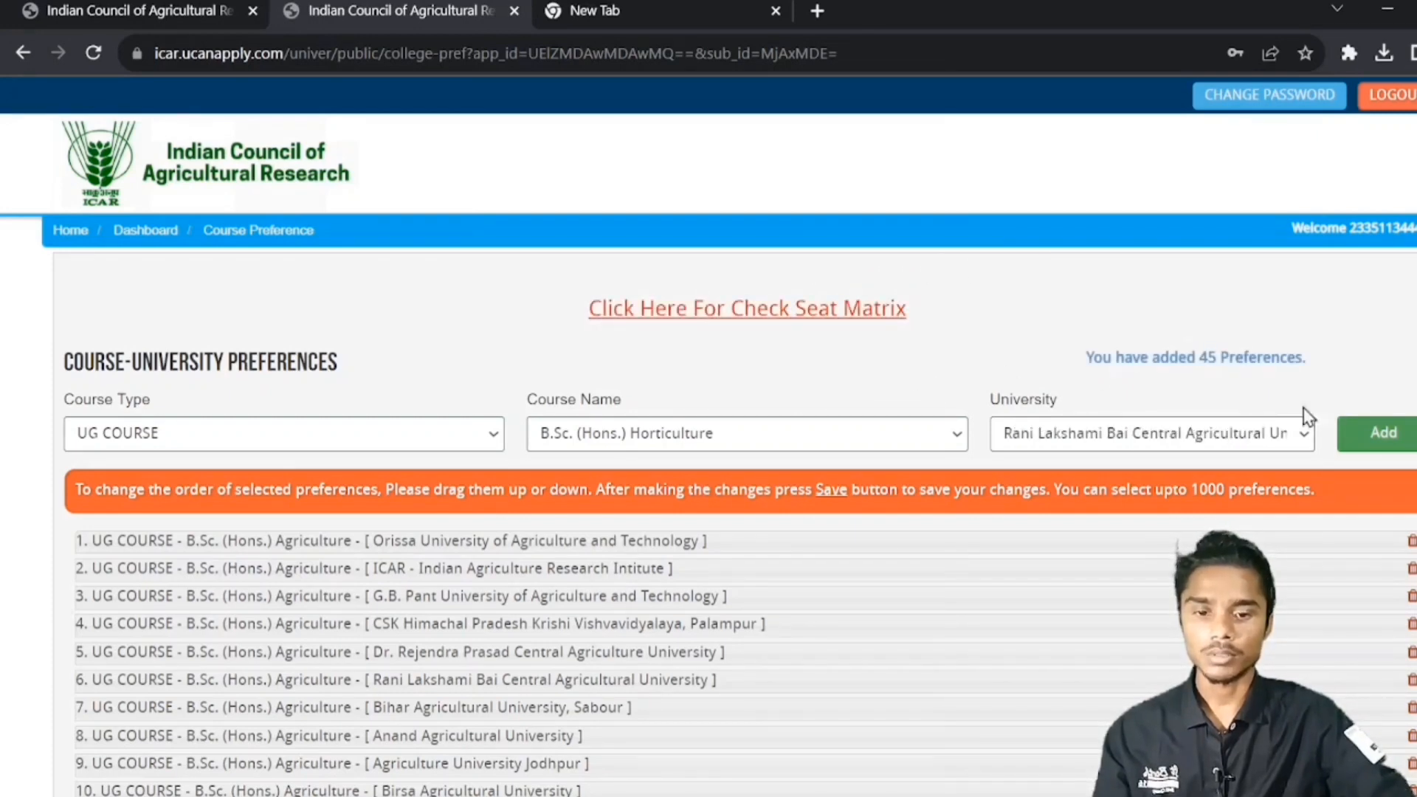
pyautogui.click(1382, 434)
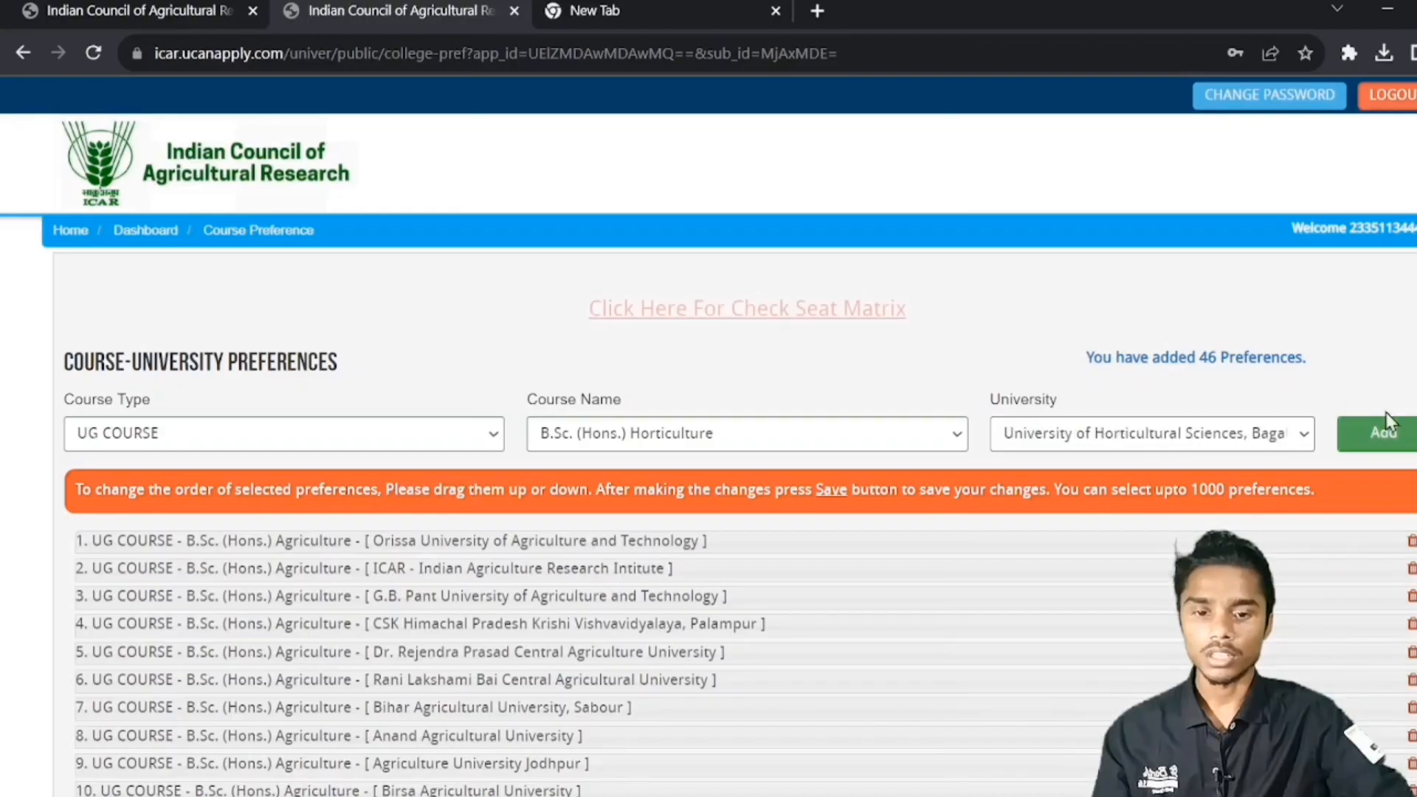
pyautogui.click(1381, 434)
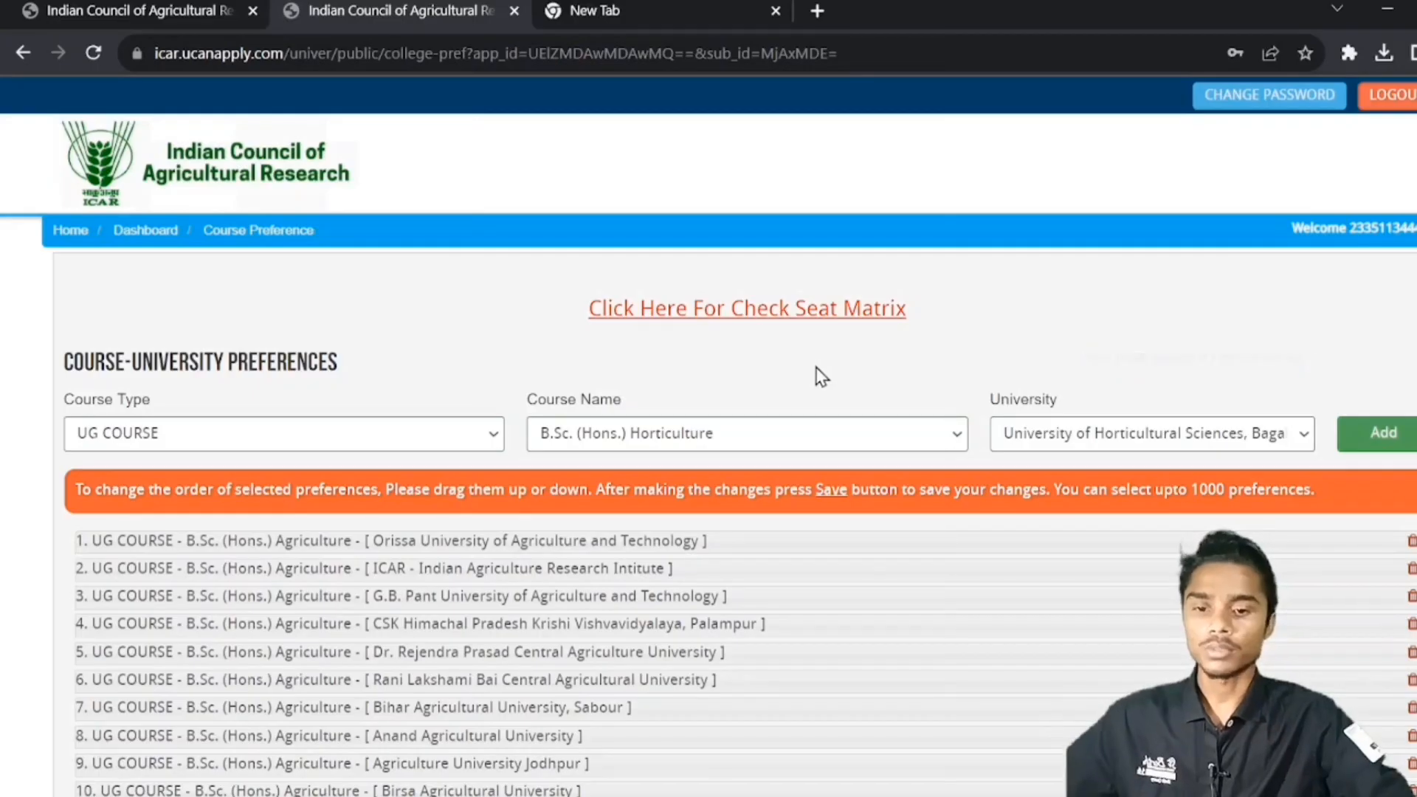
pyautogui.click(1382, 434)
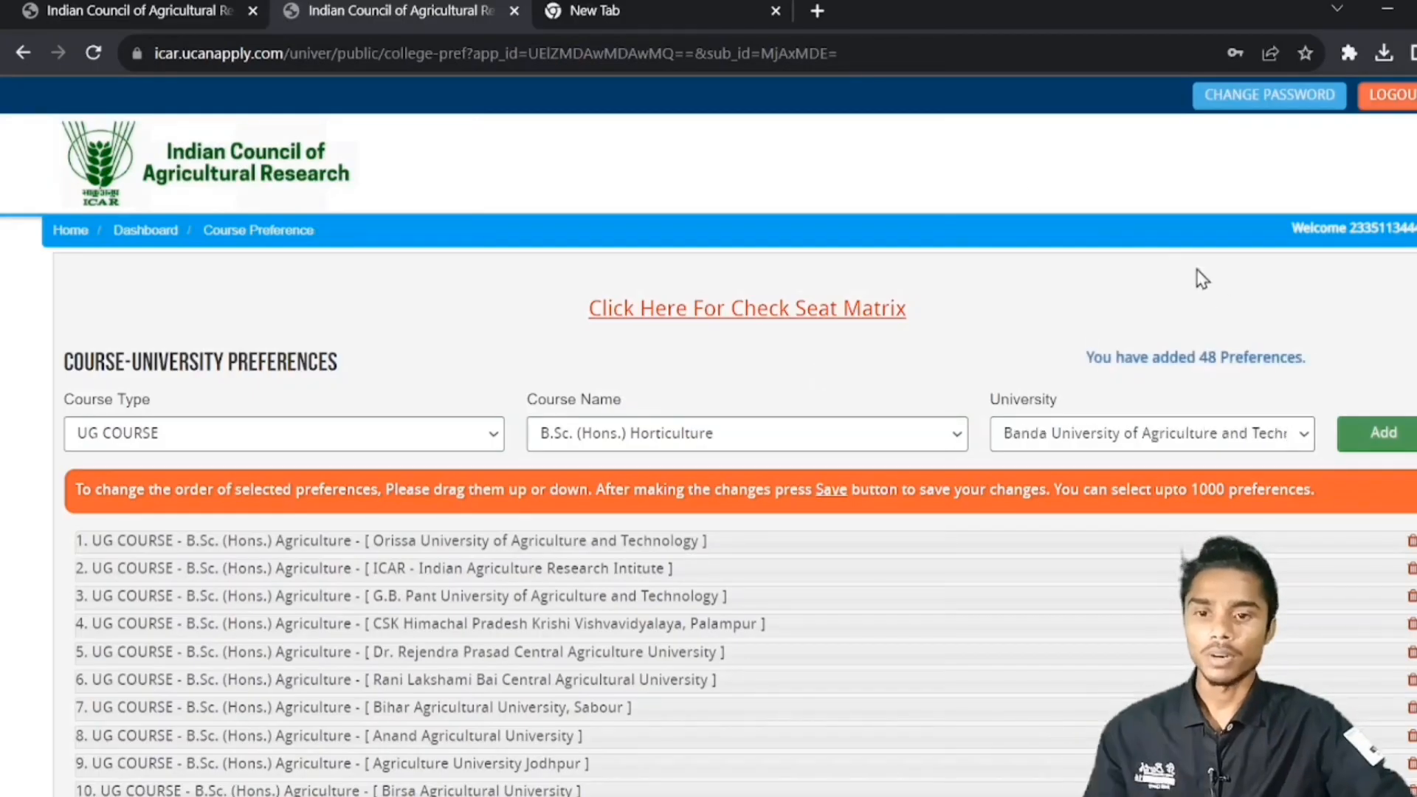
# - Add further Horticulture preferences from Banda University to Maharana Pratap University of Horticulture, Karnal, including Anand, VCSG Uttarakhand, Agriculture University Kota and Acharya Narendra Dev
pyautogui.click(1382, 433)
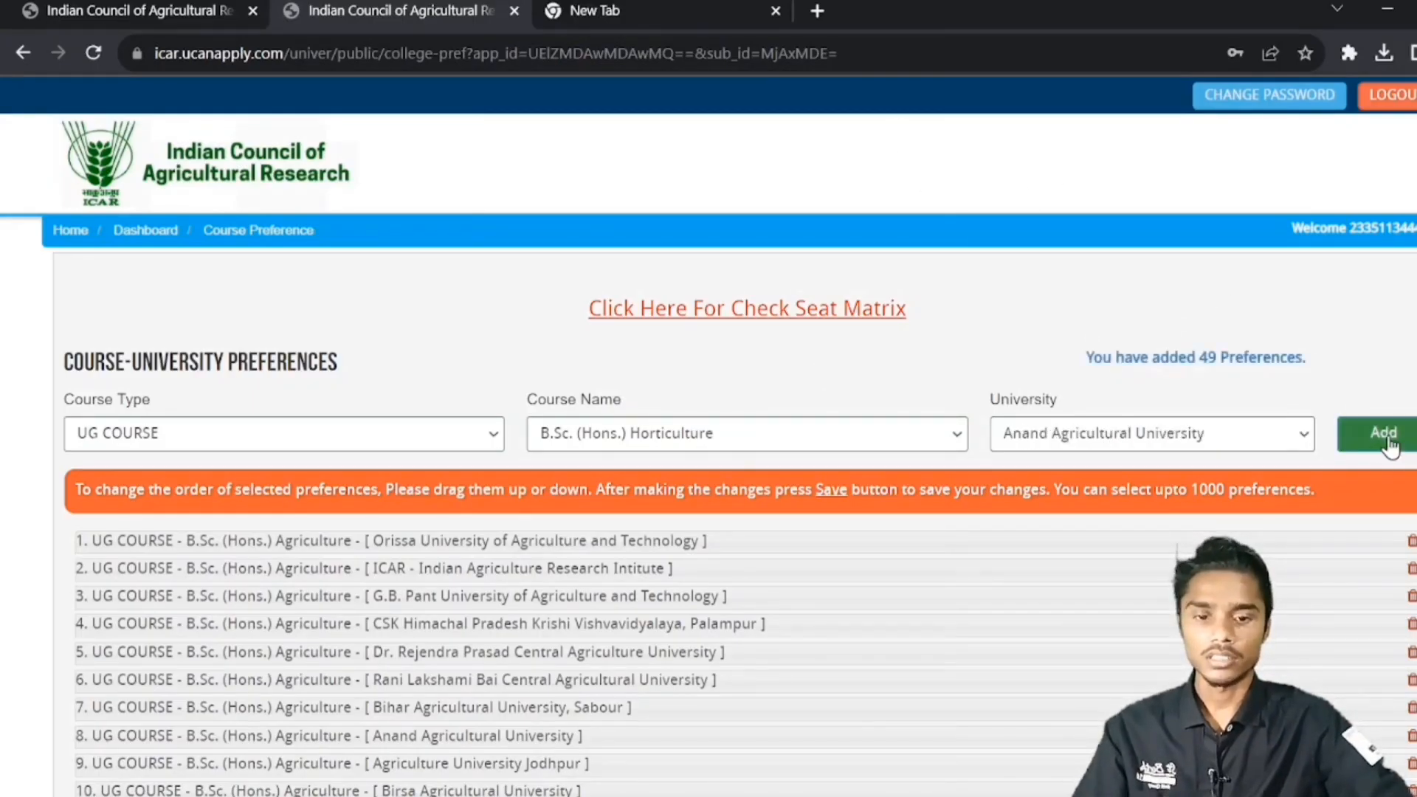
pyautogui.click(1383, 435)
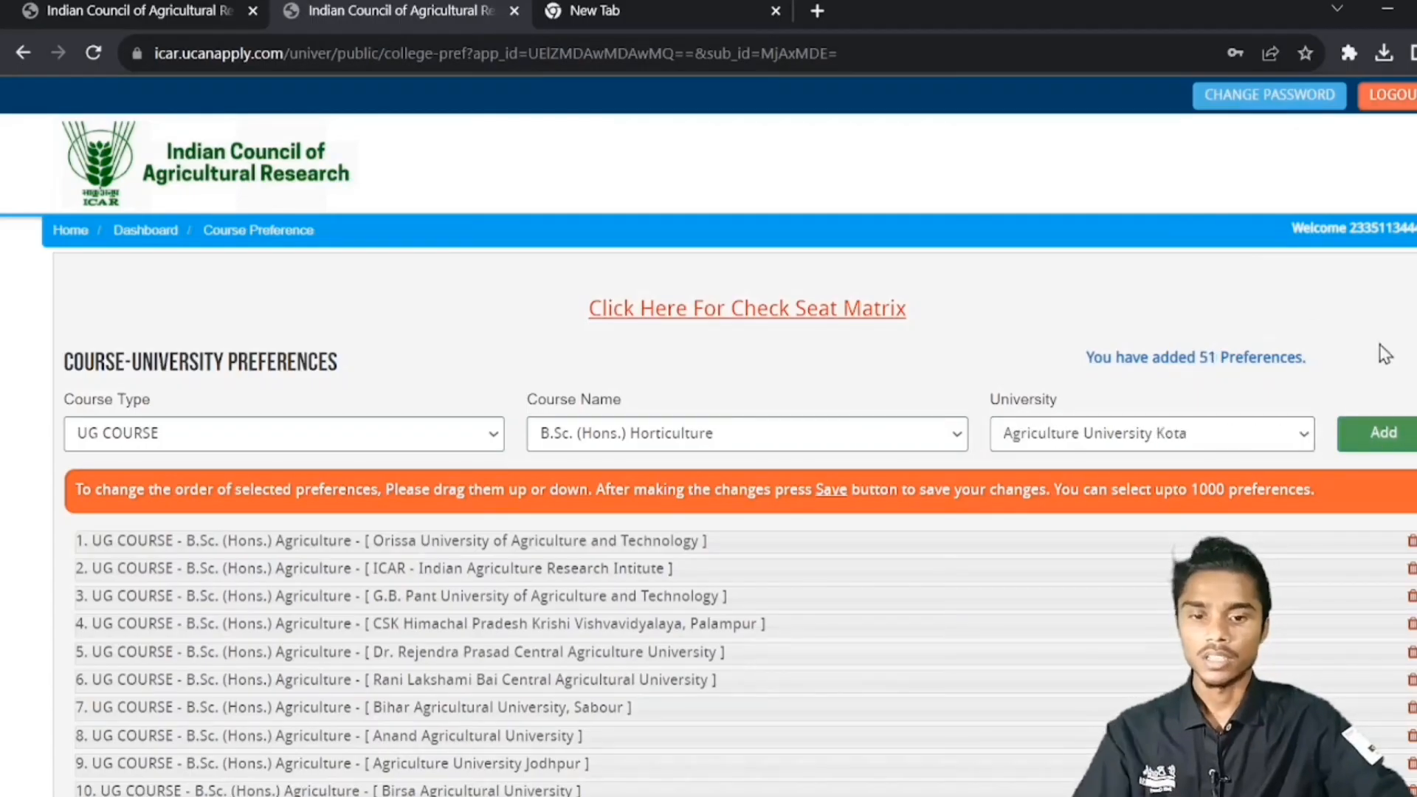
pyautogui.click(1372, 433)
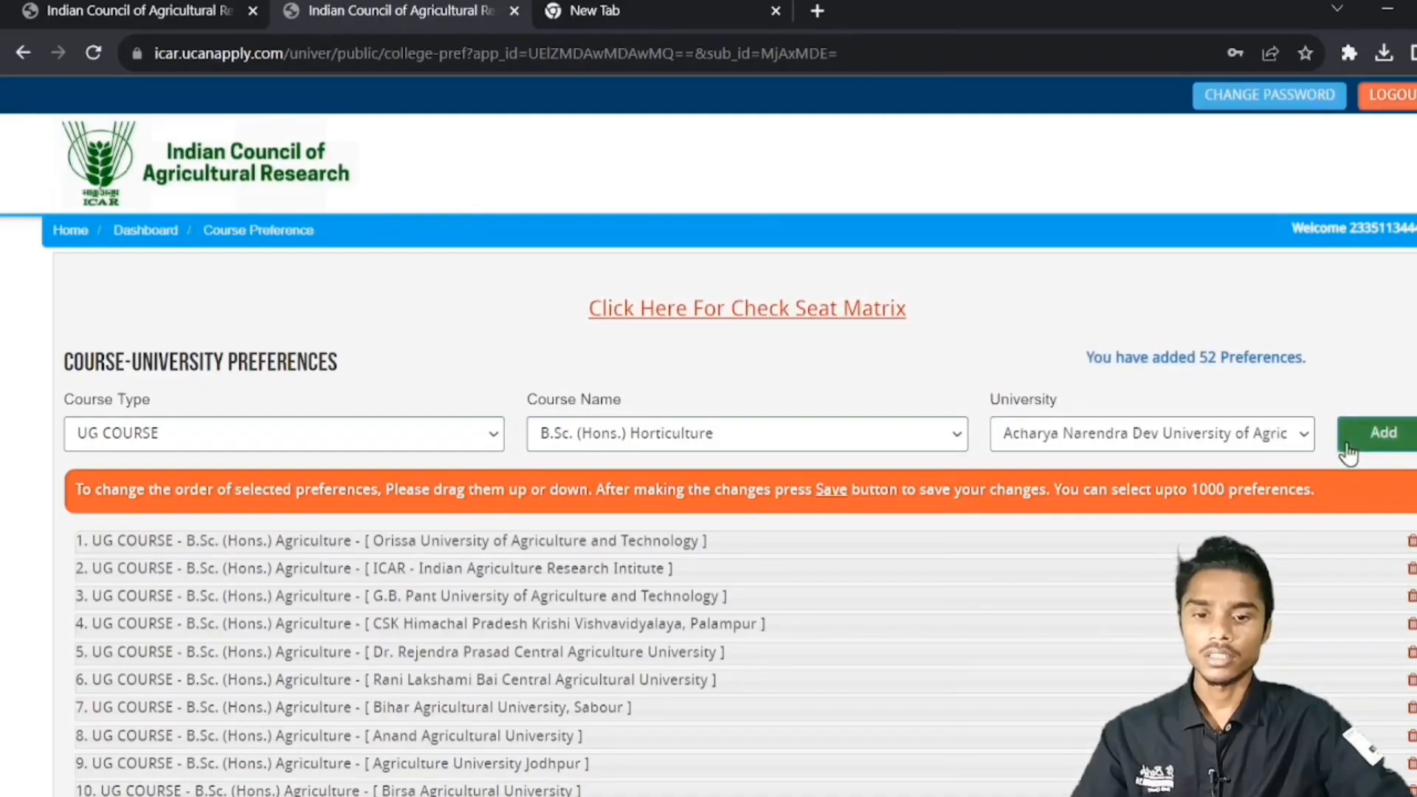
pyautogui.click(1346, 448)
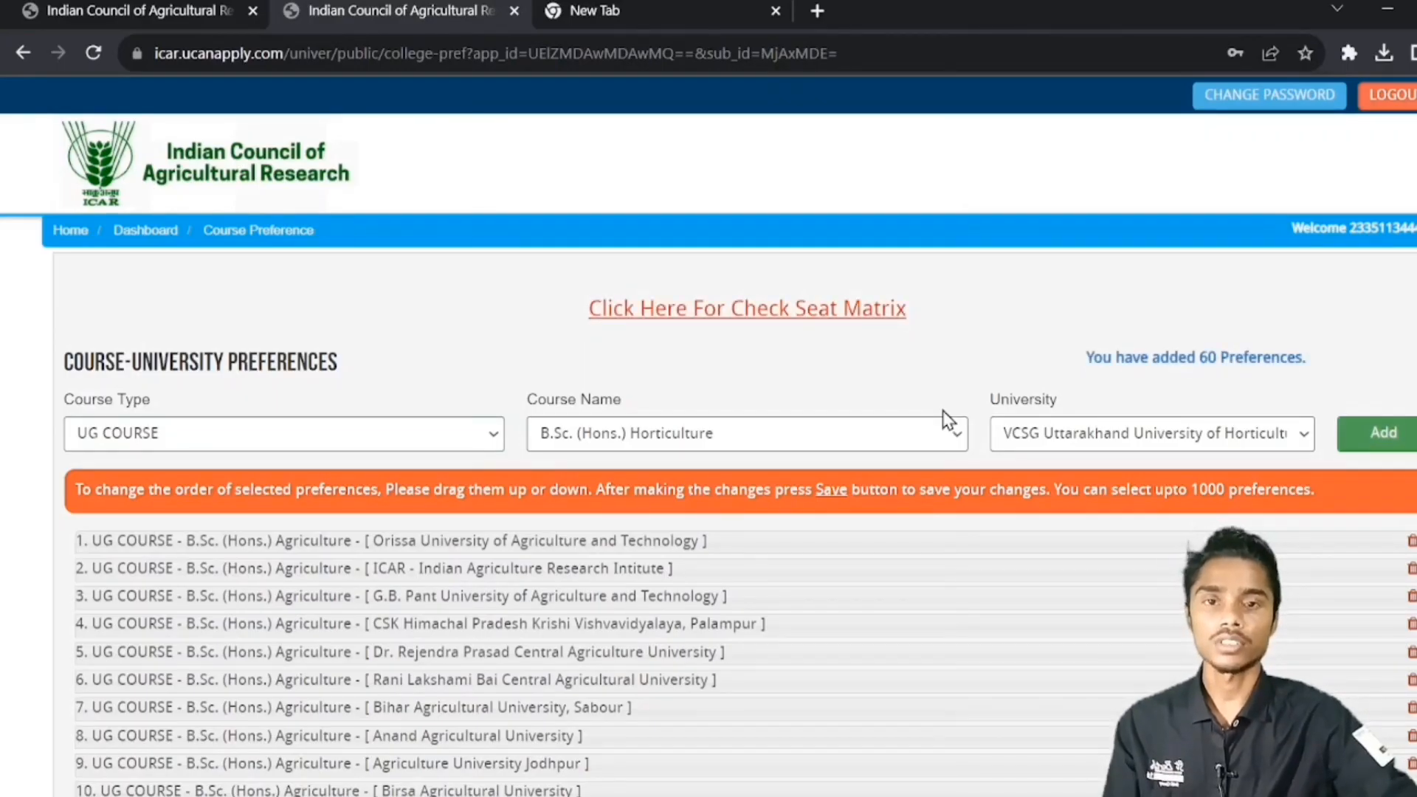
# - Review the added B.Sc. (Hons.) Horticulture entries and save the preference list
pyautogui.scroll(-10, 487, 539)
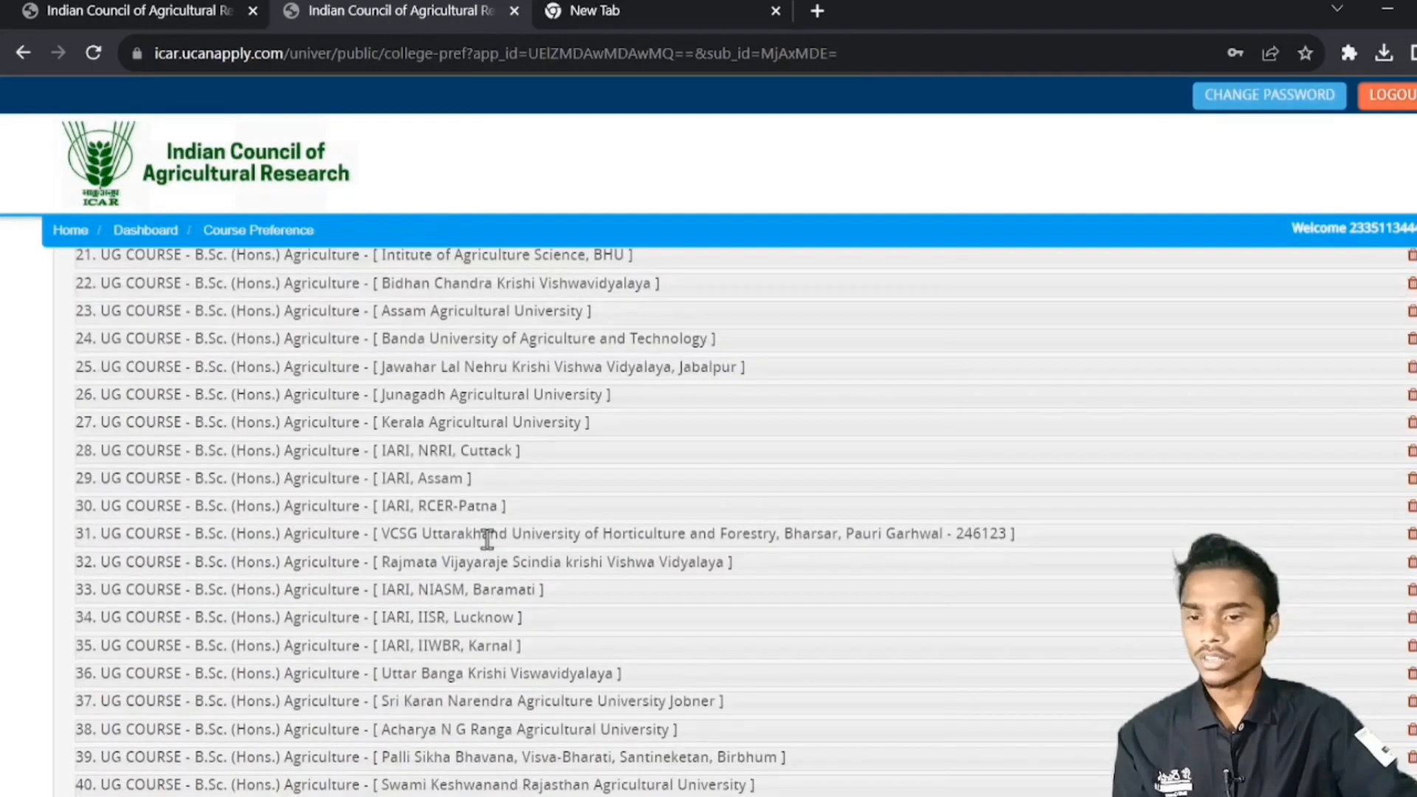
pyautogui.scroll(-6, 487, 539)
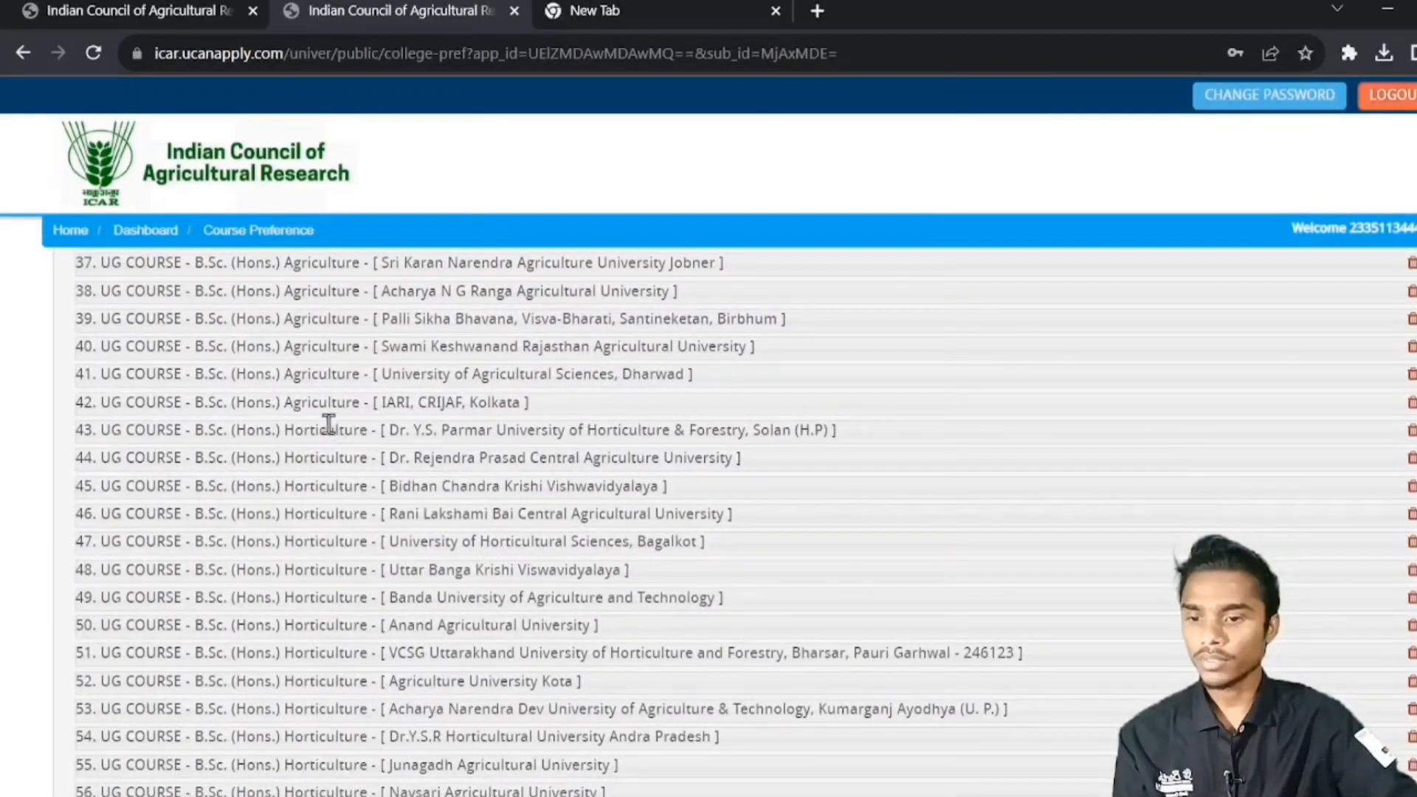
pyautogui.scroll(-2, 328, 423)
pyautogui.scroll(-4, 283, 491)
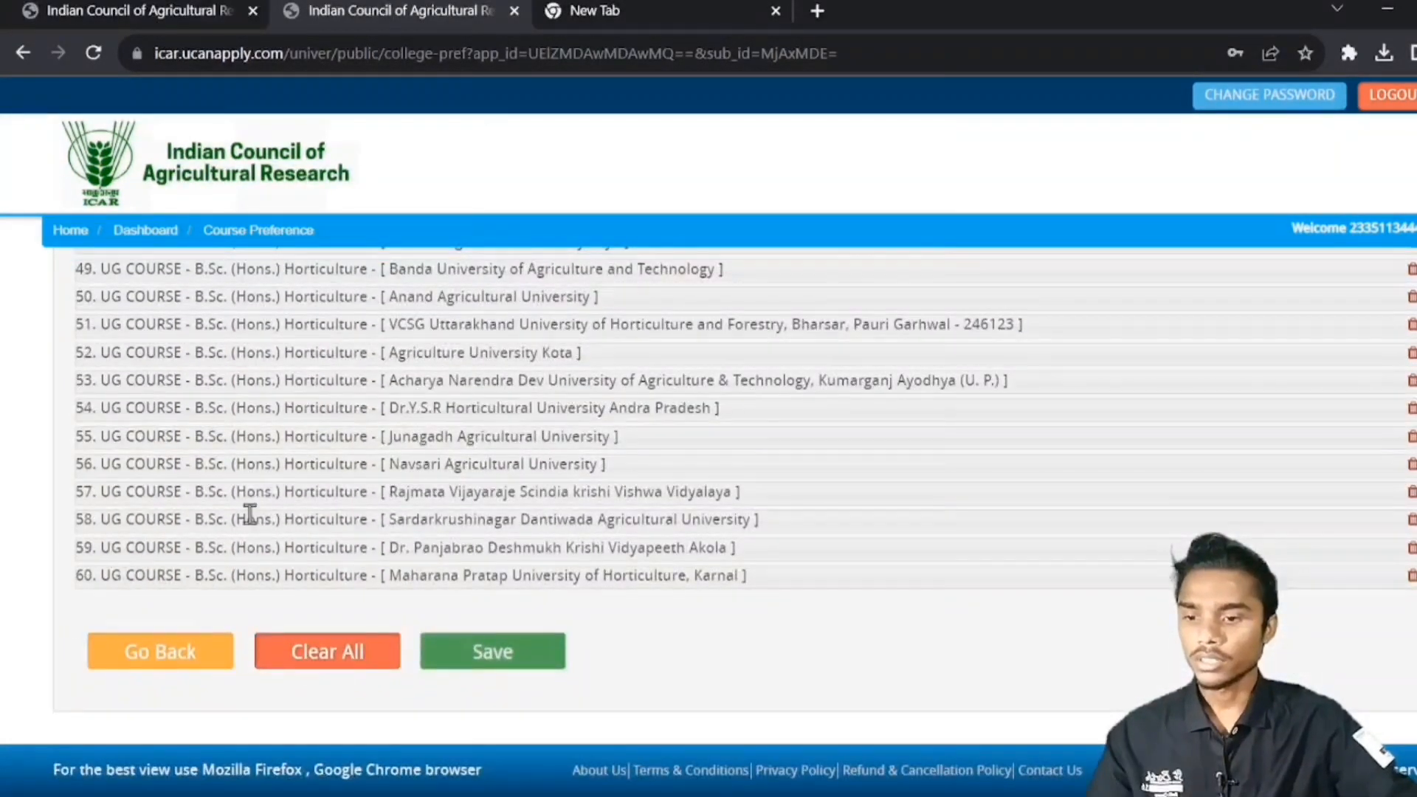
pyautogui.scroll(3, 250, 514)
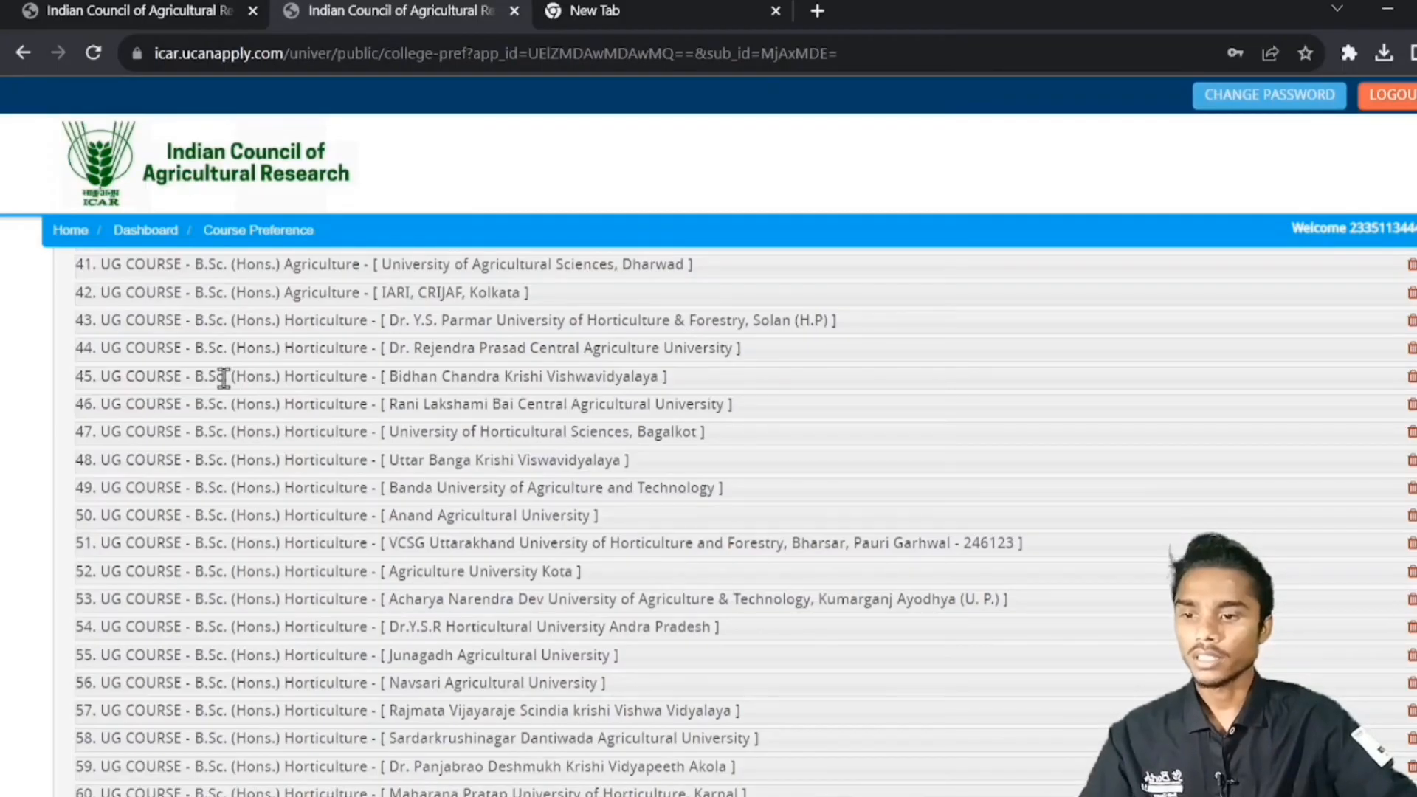
pyautogui.scroll(19, 702, 436)
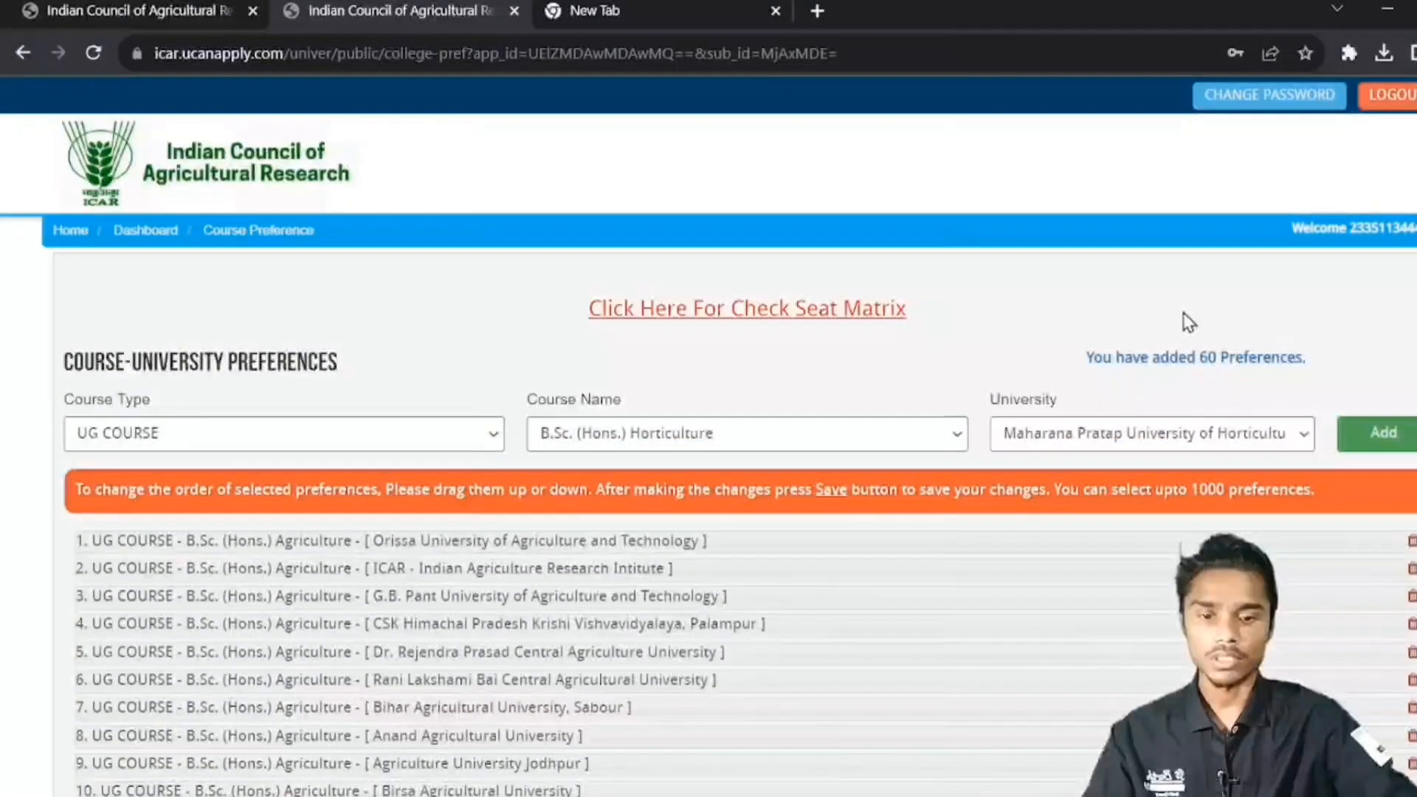
pyautogui.scroll(-20, 516, 724)
pyautogui.click(497, 660)
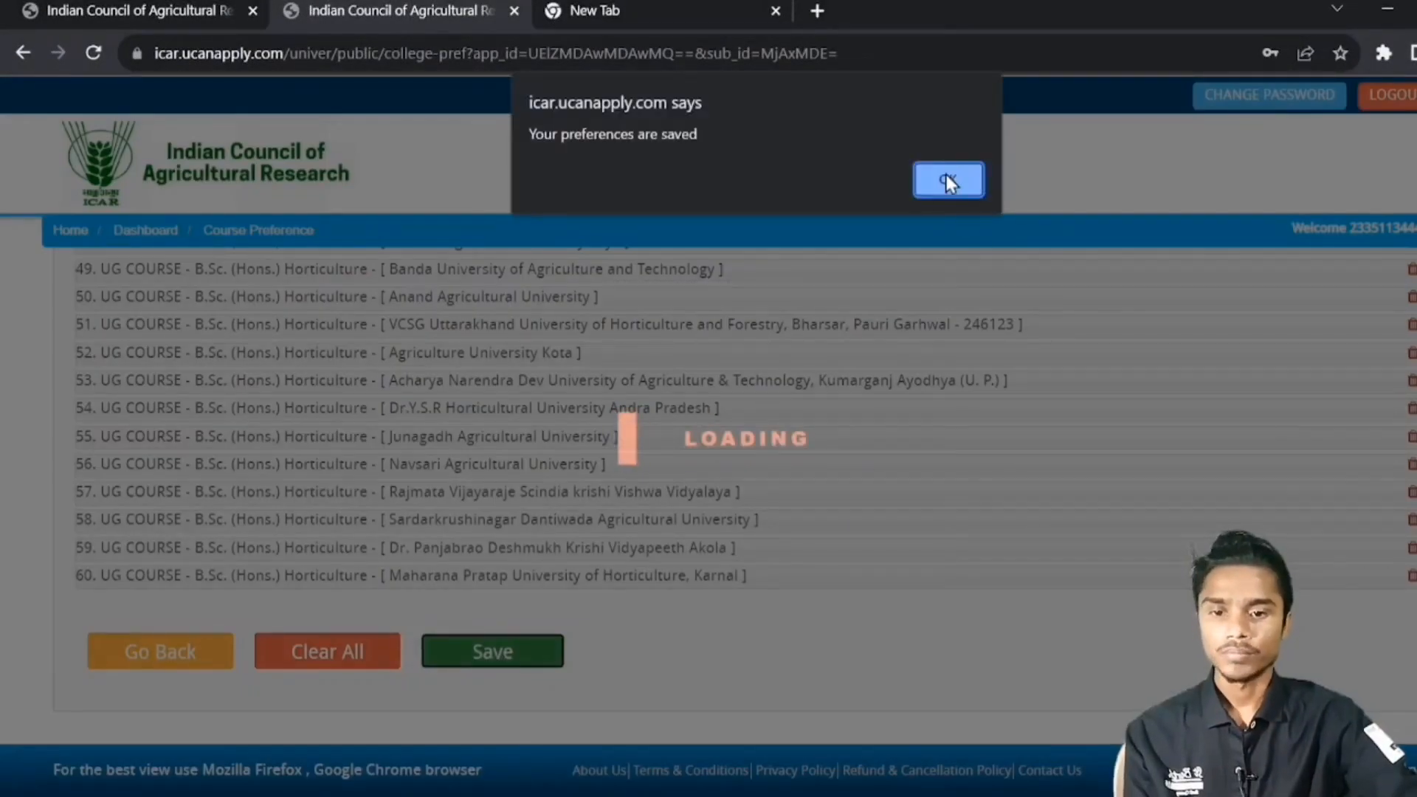
pyautogui.click(947, 180)
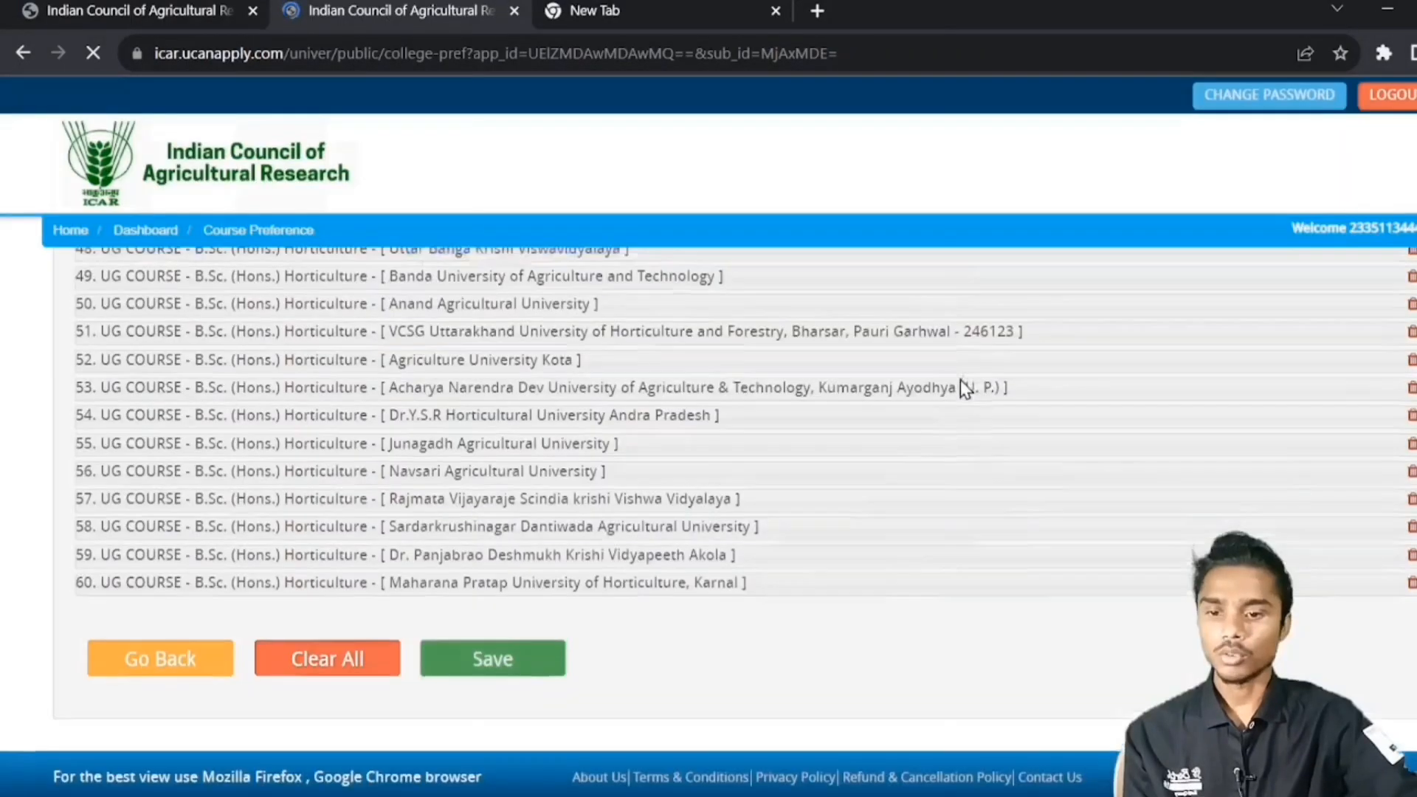
# - Add UG COURSE B.Sc. (Hons.) Forestry preferences from Dr. Y.S. Parmar University to Orissa University, including Rani Lakshami Bai, Agriculture University Kota and Banda University
pyautogui.scroll(20, 960, 387)
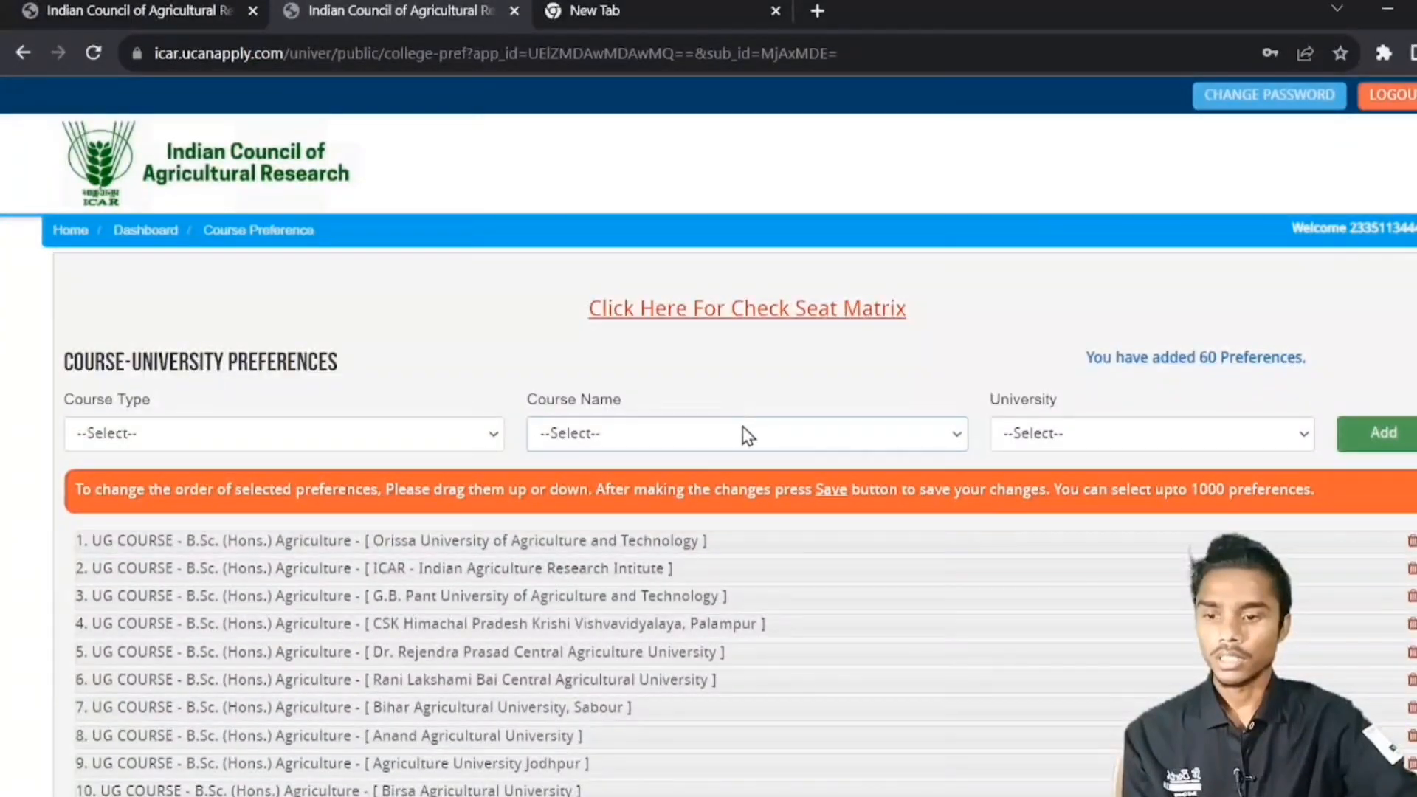
pyautogui.click(463, 432)
pyautogui.click(354, 480)
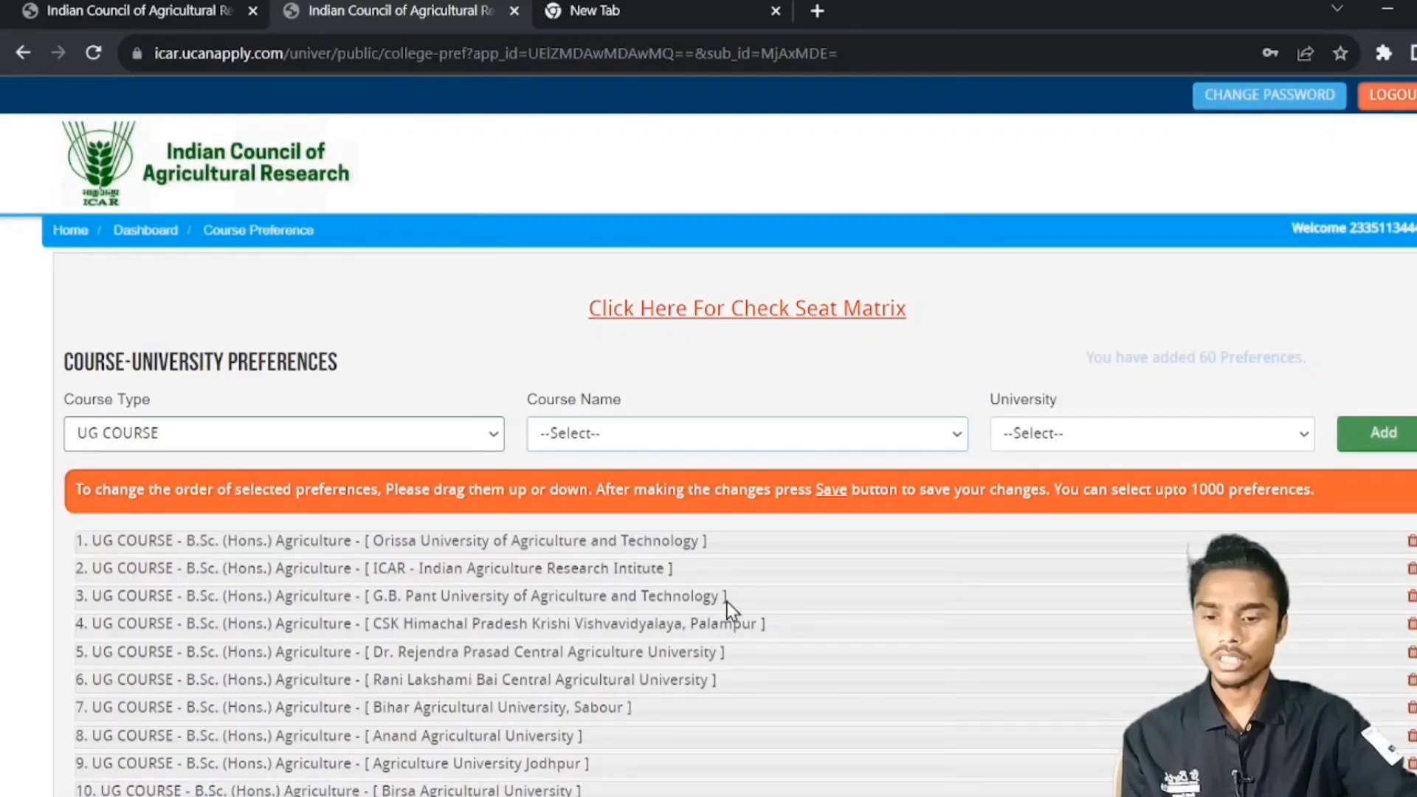
pyautogui.click(697, 640)
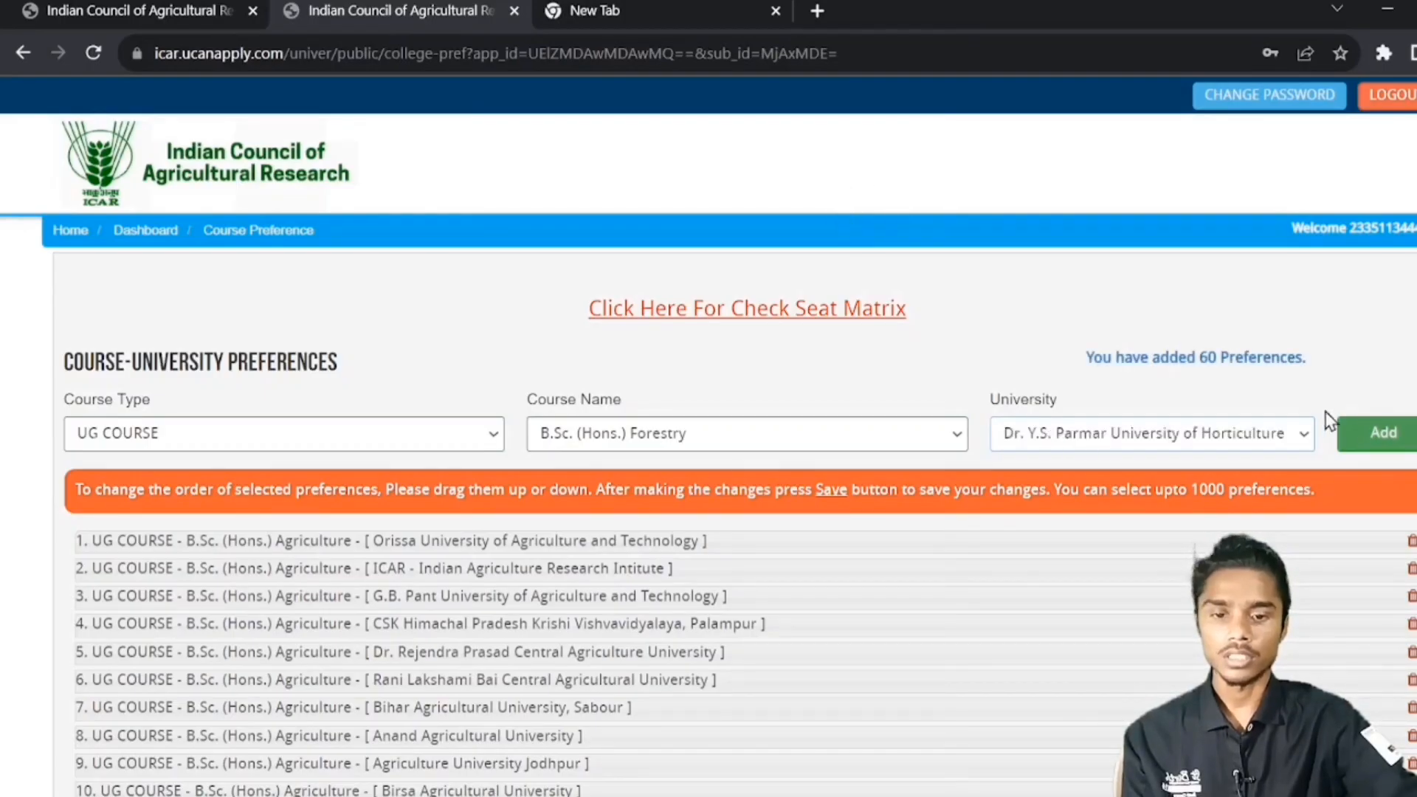
pyautogui.click(1383, 432)
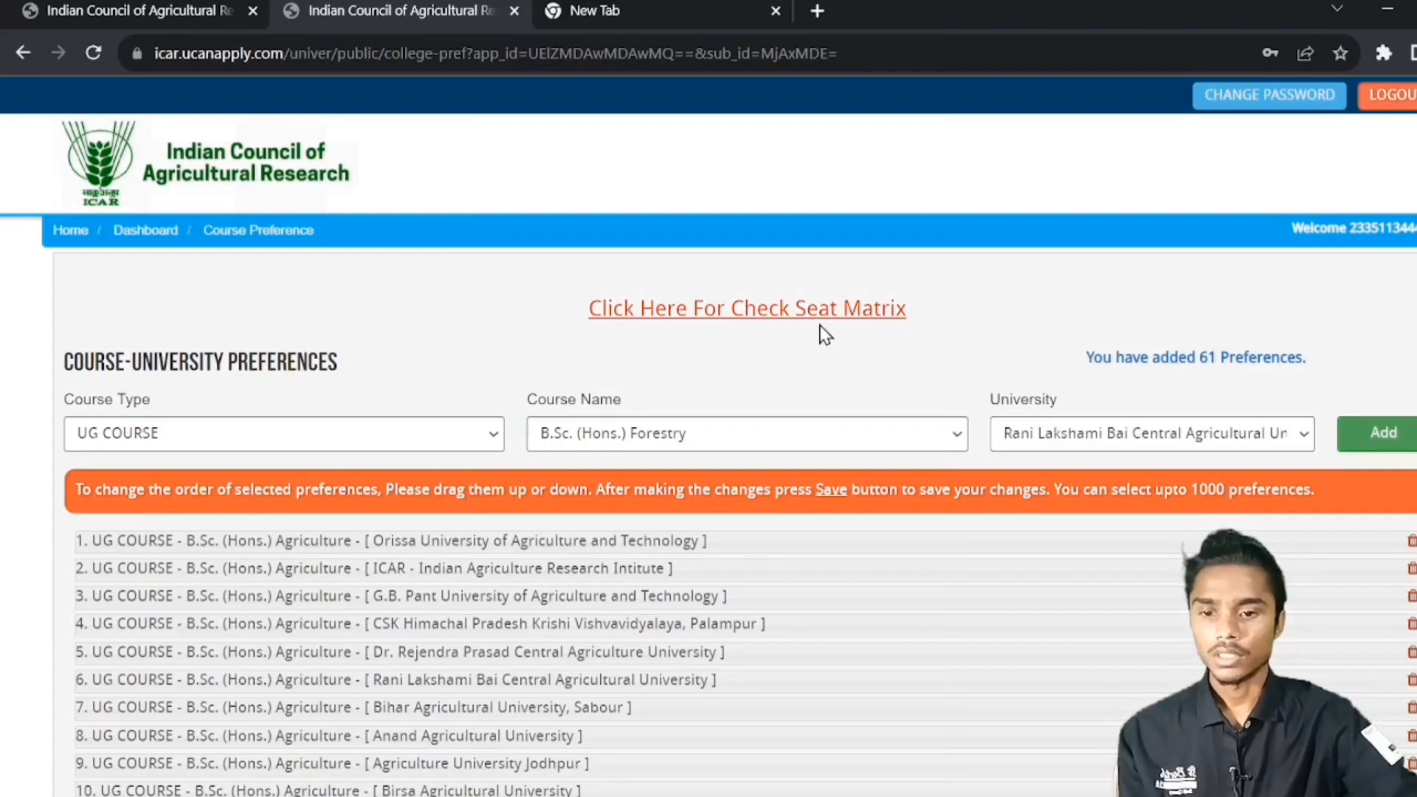
pyautogui.click(1383, 432)
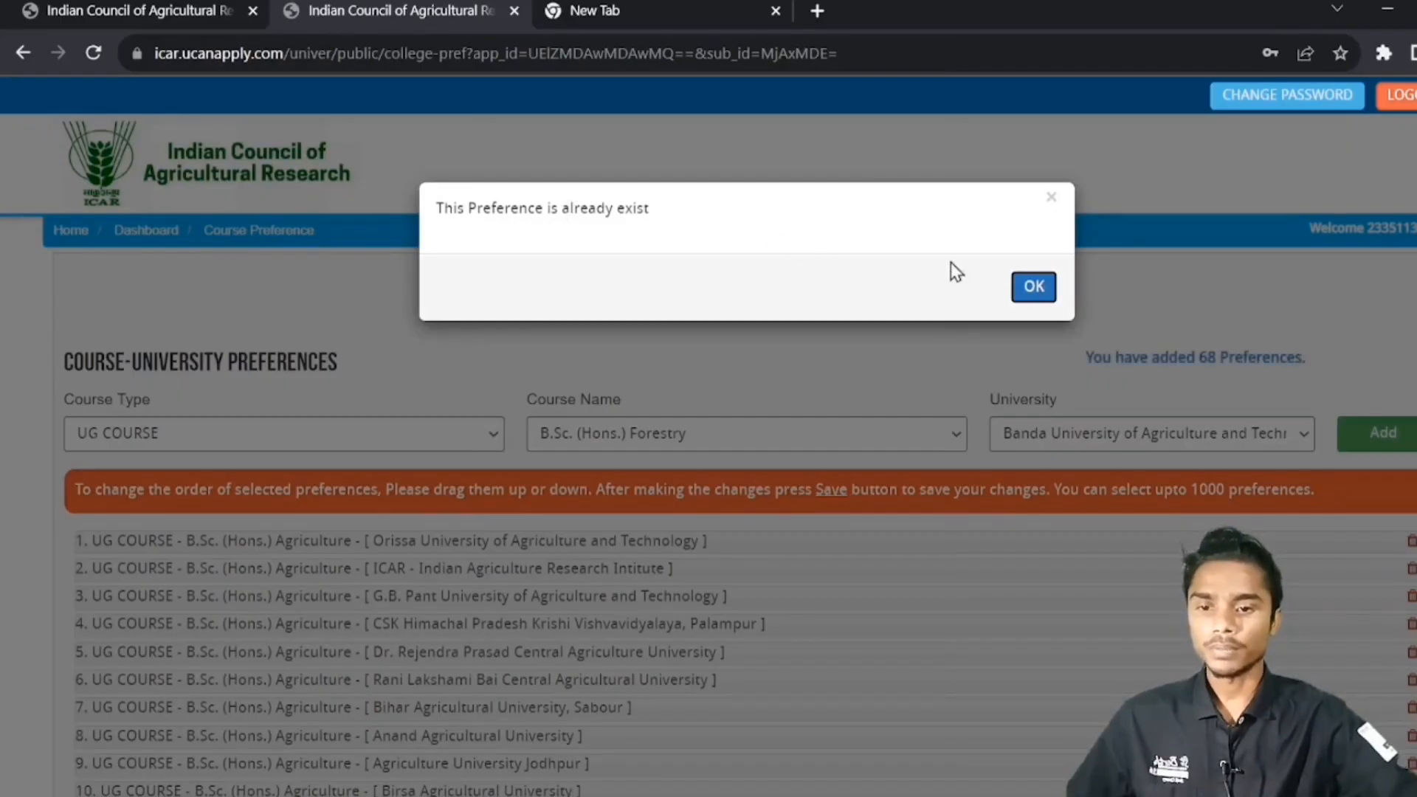
pyautogui.click(1034, 286)
# - Review the full preference list and move the Horticulture entry for Rajmata Vijayaraje Scindia above Navsari Agricultural University
pyautogui.scroll(-8, 875, 497)
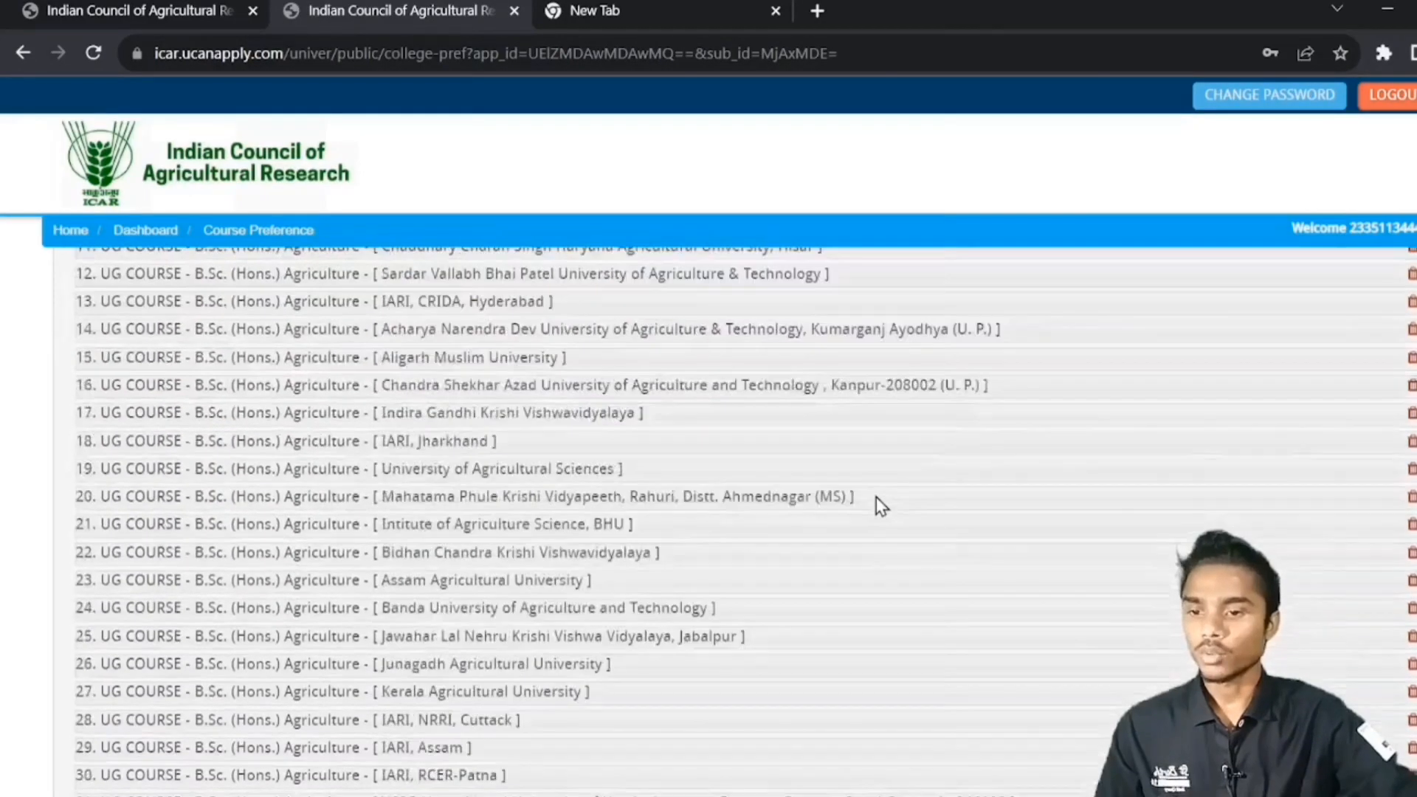
pyautogui.scroll(-15, 875, 498)
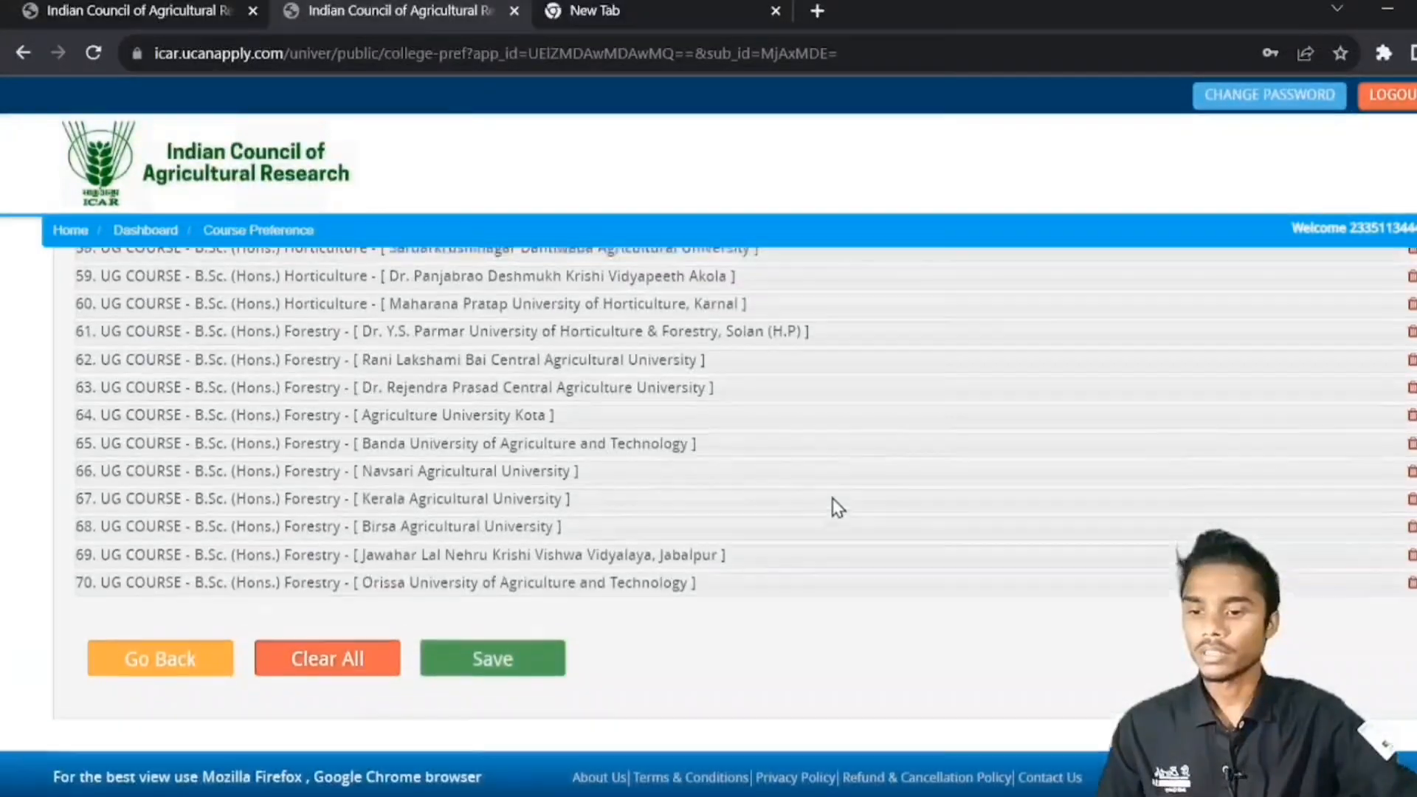
pyautogui.scroll(10, 836, 508)
pyautogui.scroll(1, 837, 508)
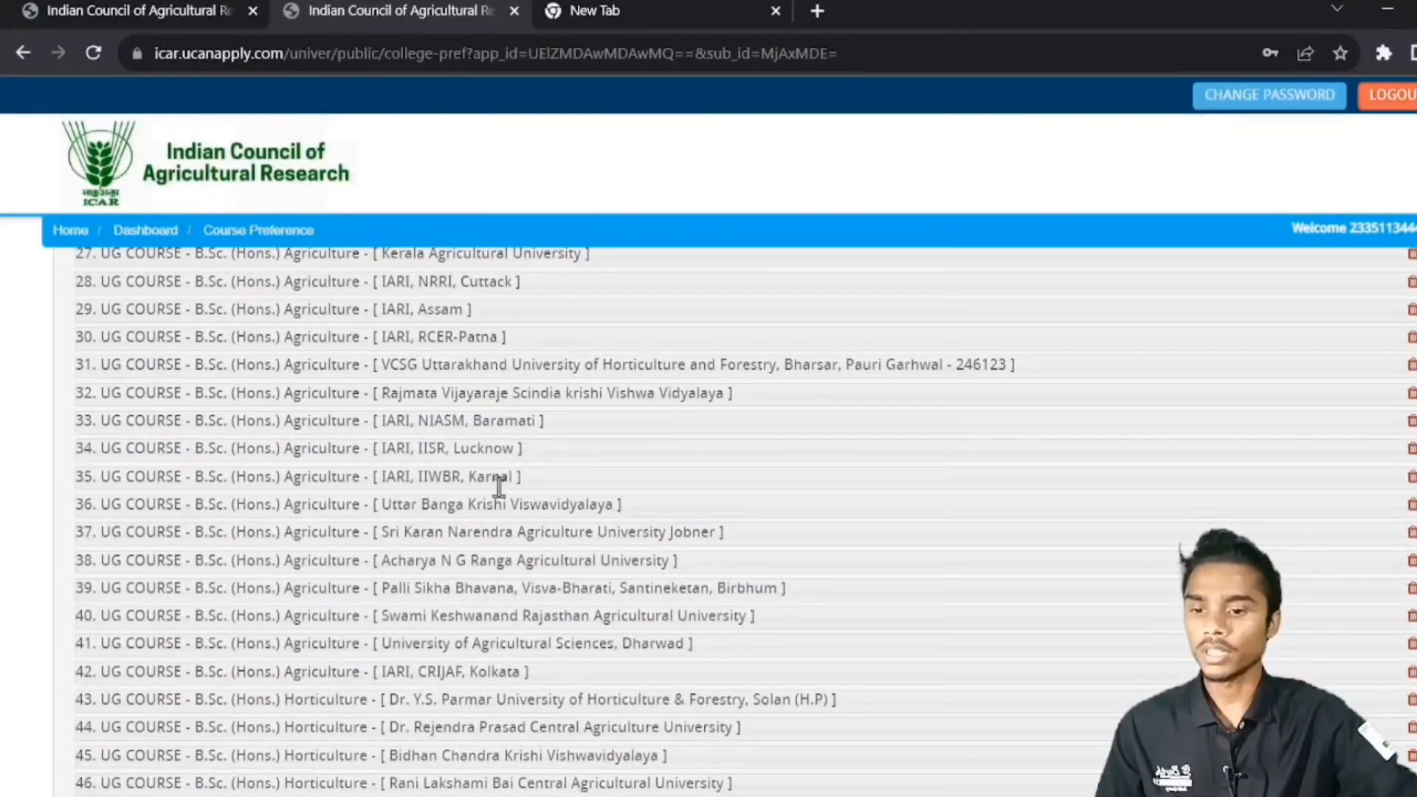
pyautogui.scroll(-5, 385, 533)
pyautogui.scroll(-5, 385, 533)
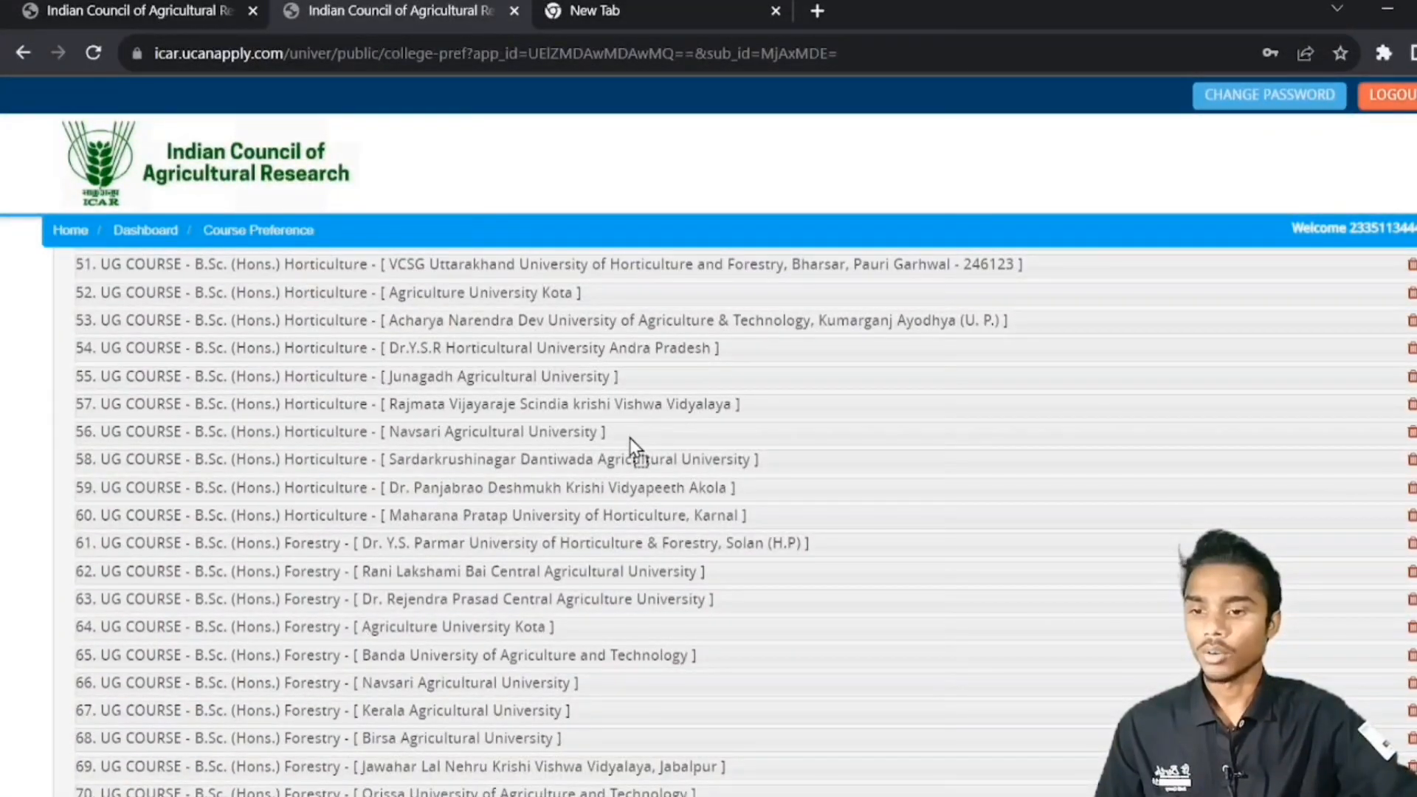
pyautogui.scroll(-4, 480, 502)
pyautogui.scroll(10, 791, 516)
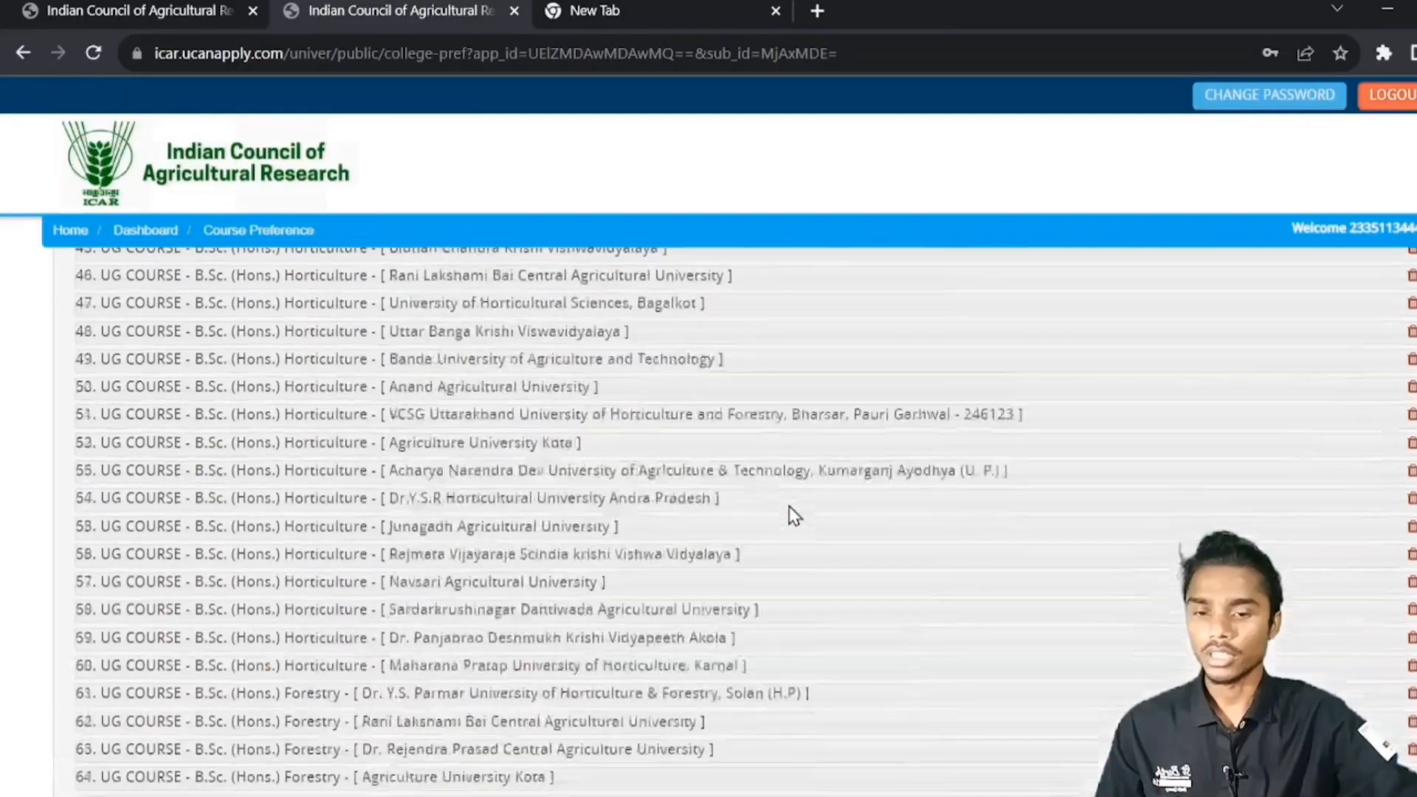
pyautogui.scroll(7, 793, 515)
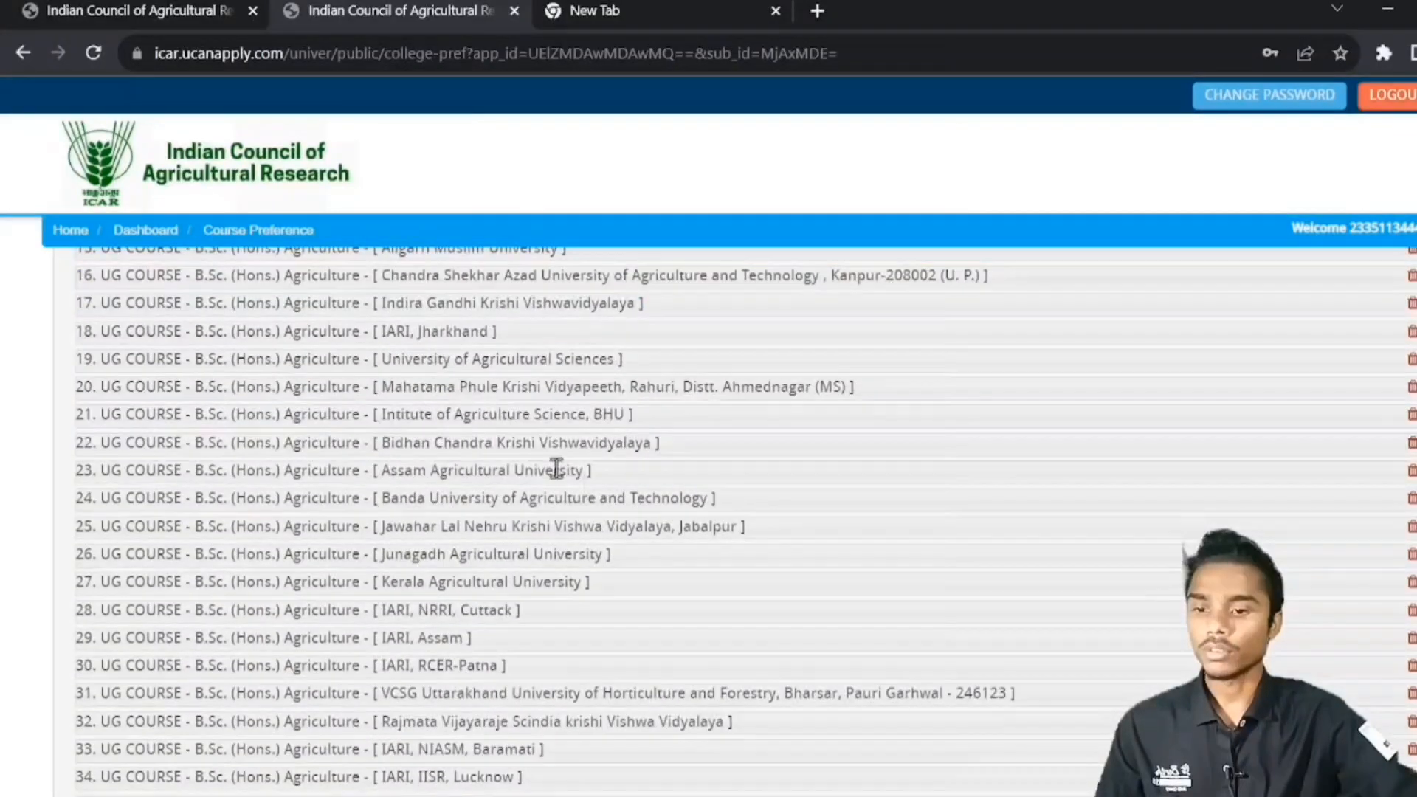
# - Review the order of the B.Sc. (Hons.) Agriculture preferences from the first entry through the IARI institutes
pyautogui.scroll(6, 516, 452)
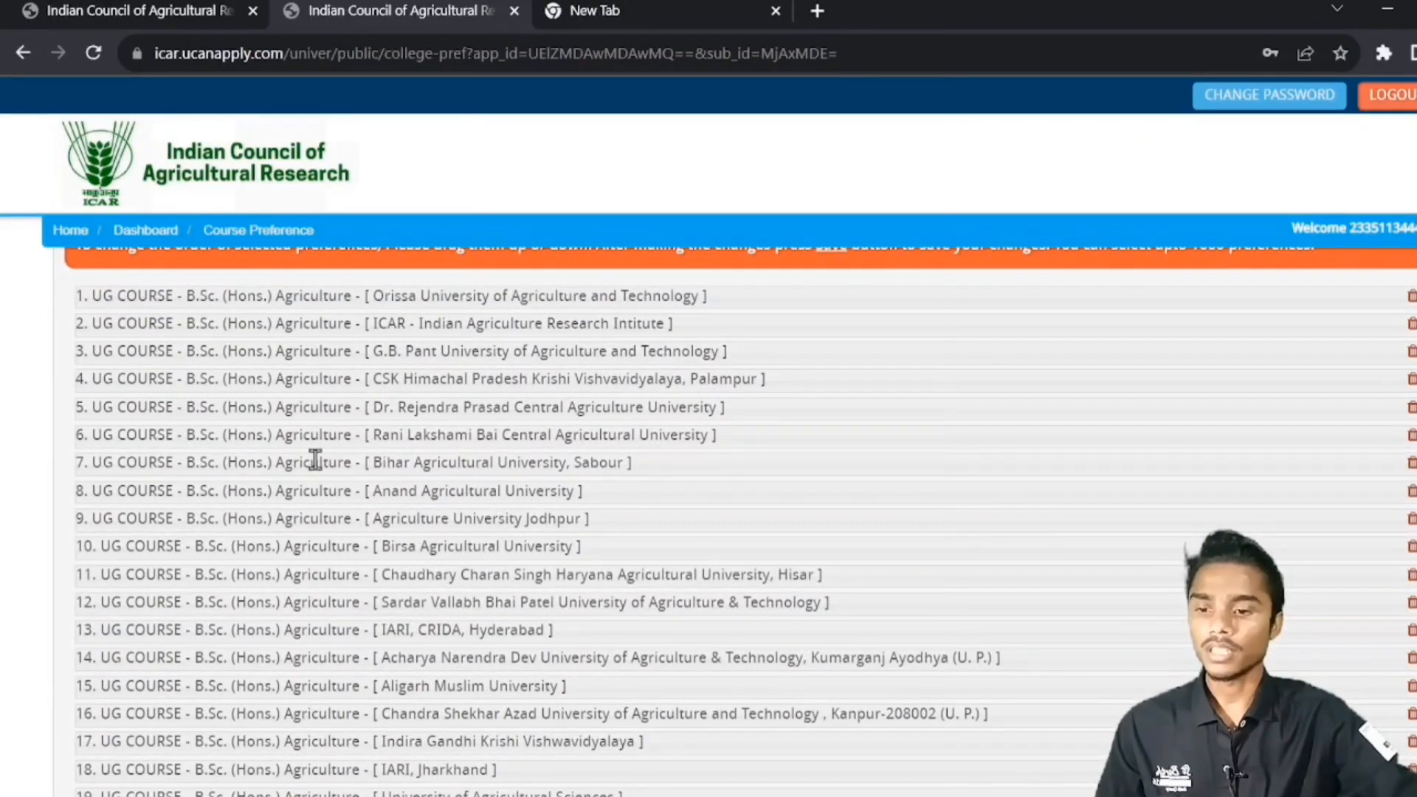
pyautogui.scroll(-4, 387, 476)
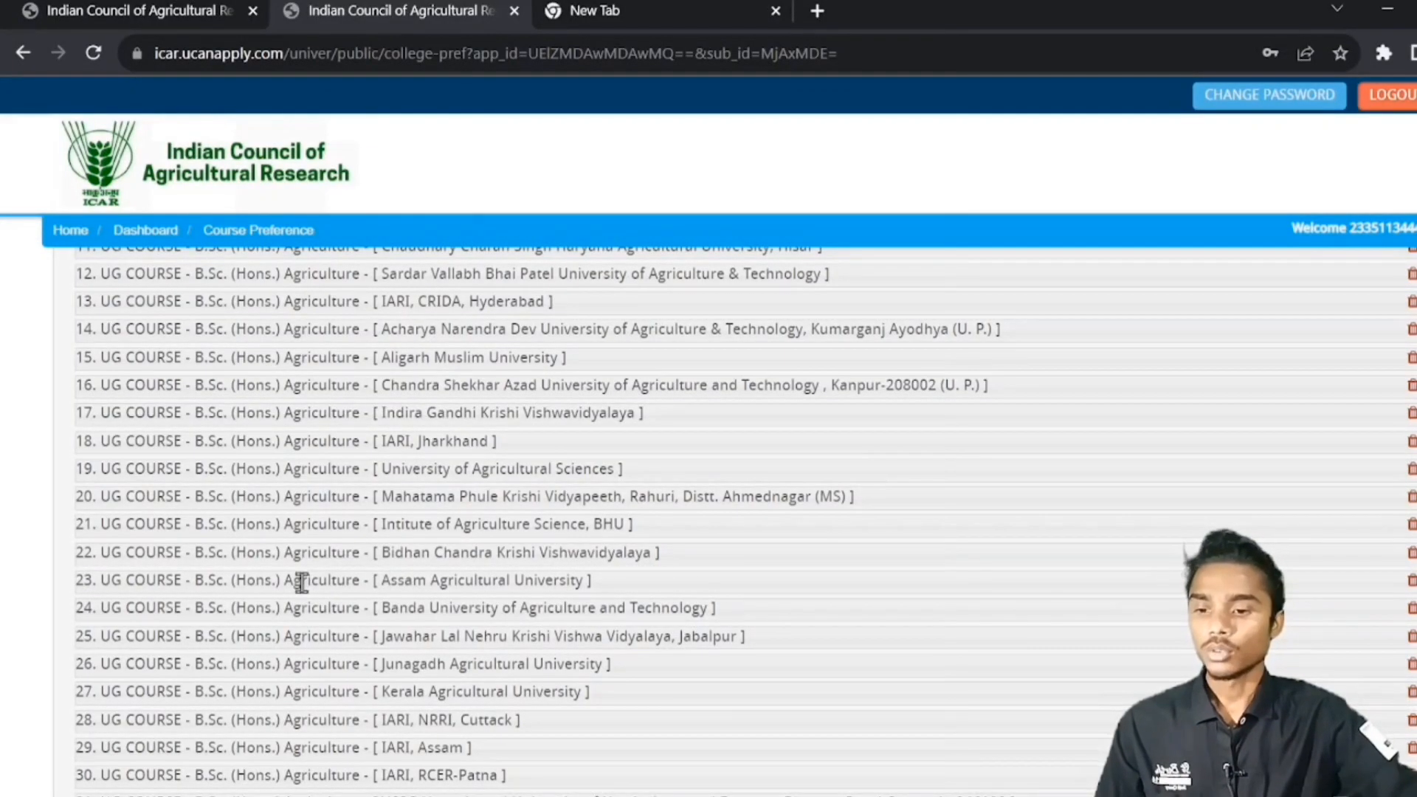
pyautogui.scroll(2, 299, 581)
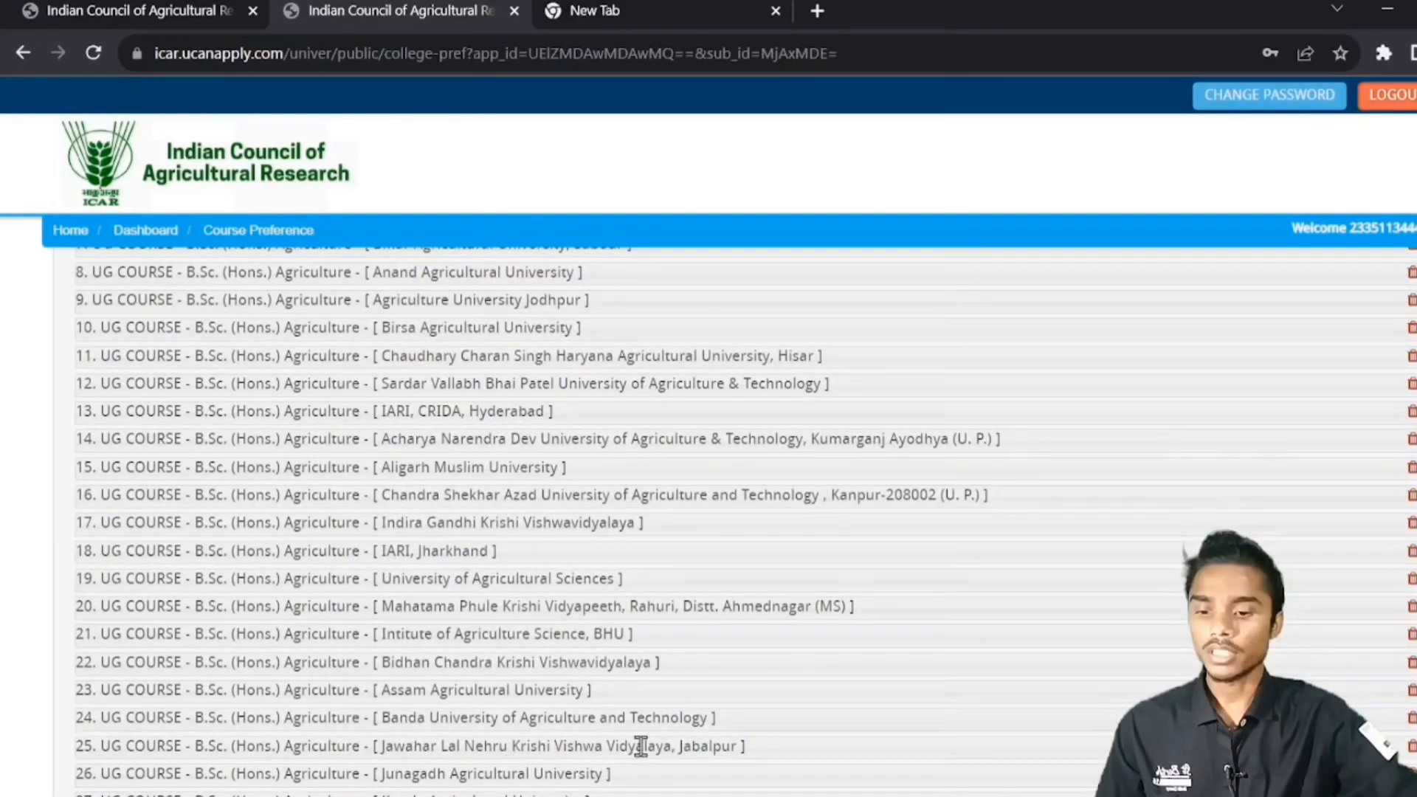
pyautogui.scroll(-2, 620, 734)
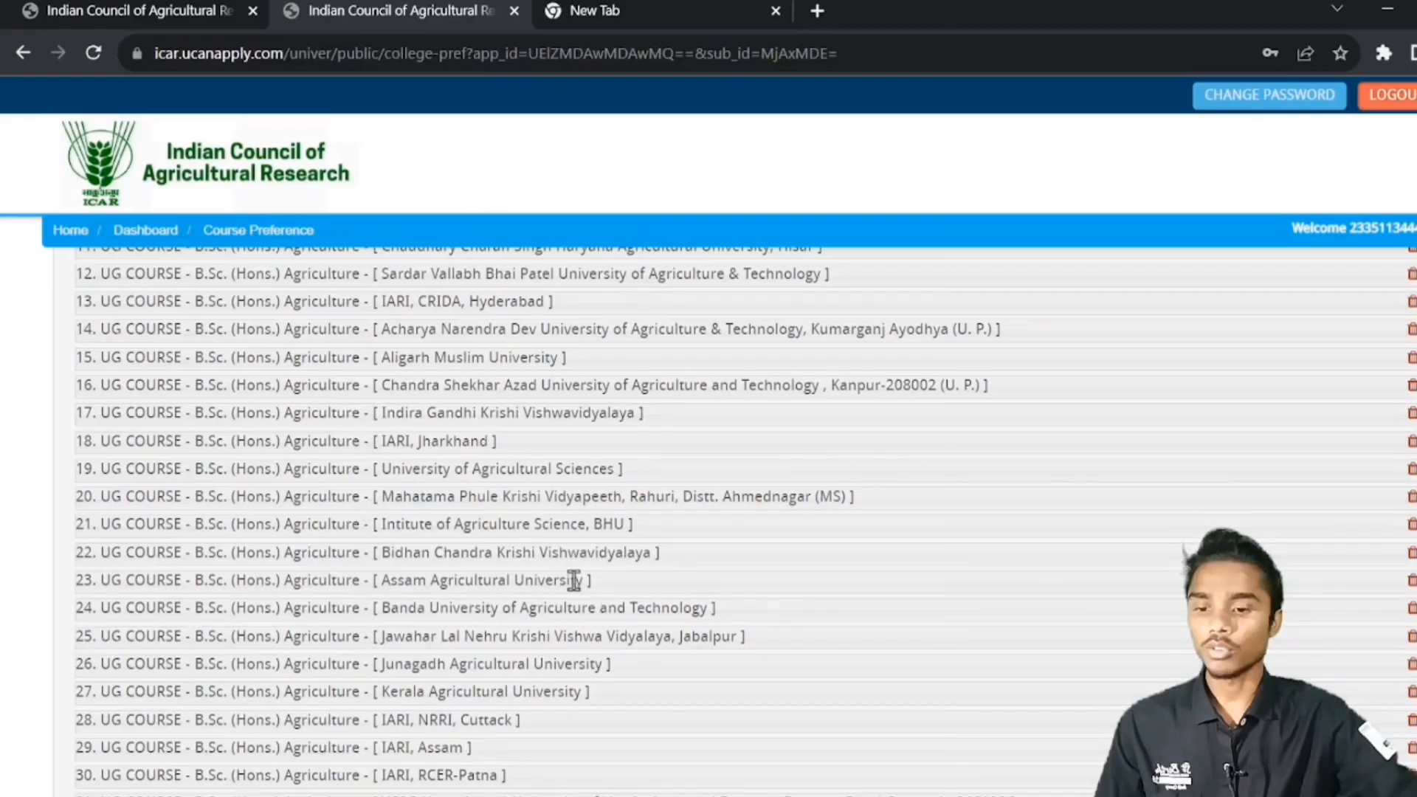
pyautogui.scroll(6, 241, 548)
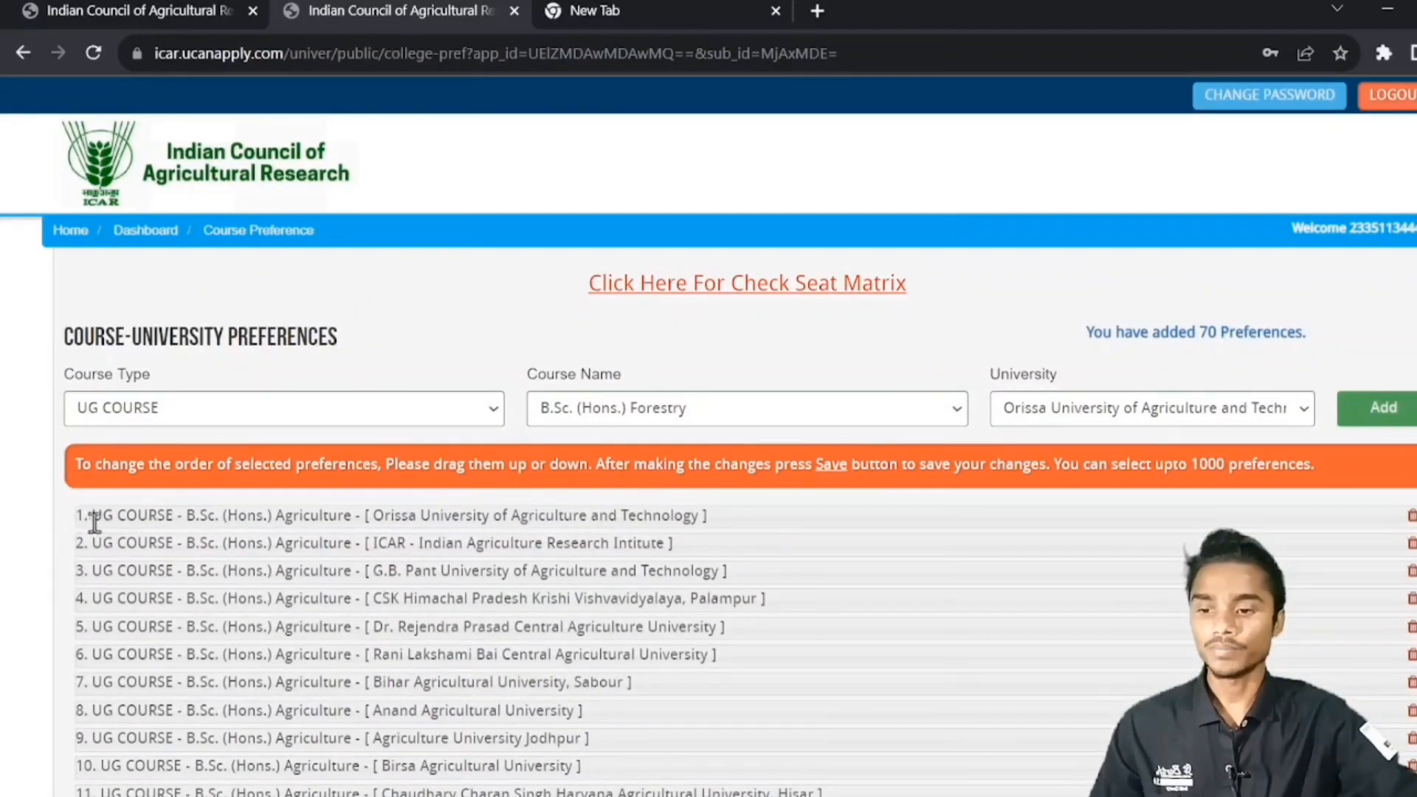
pyautogui.scroll(-2, 99, 529)
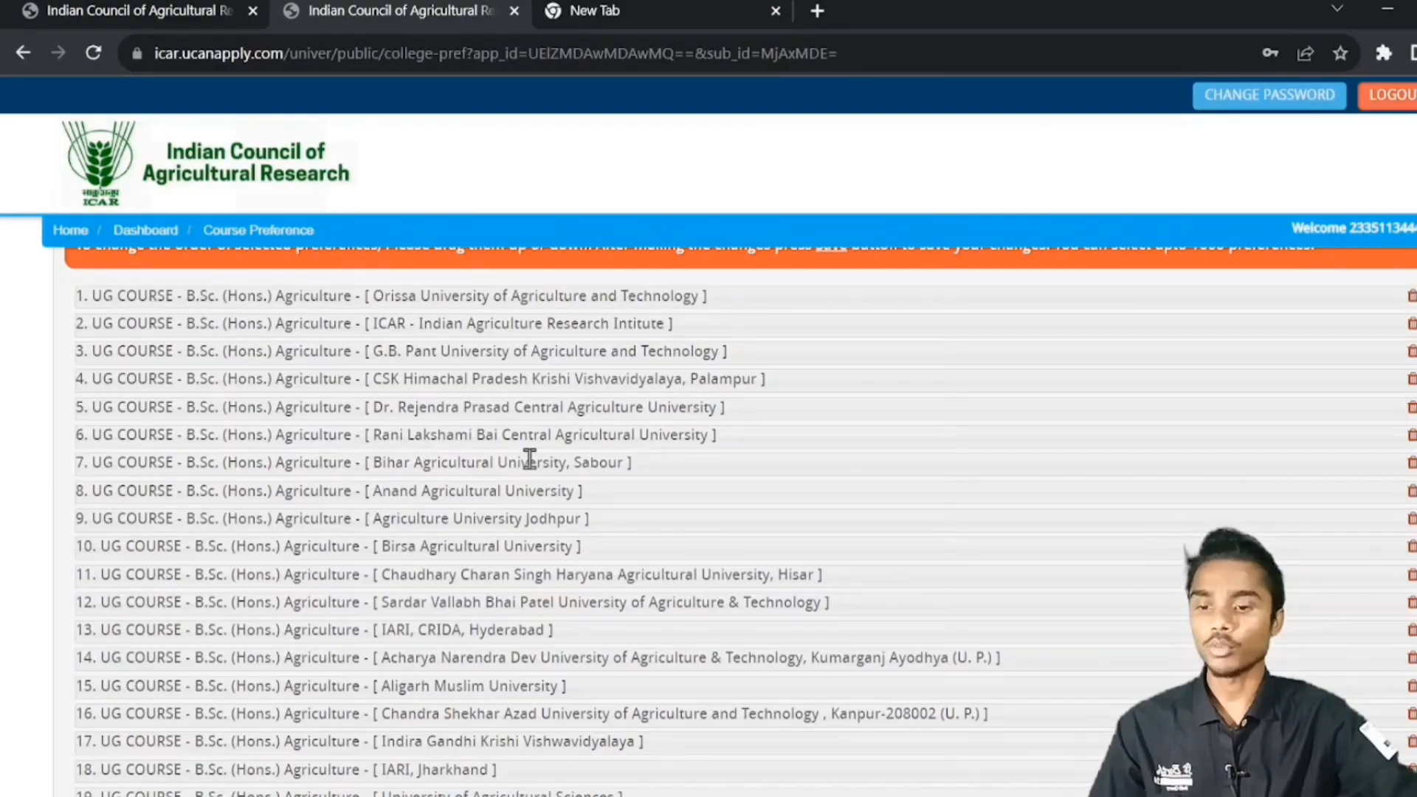
pyautogui.scroll(-1, 530, 465)
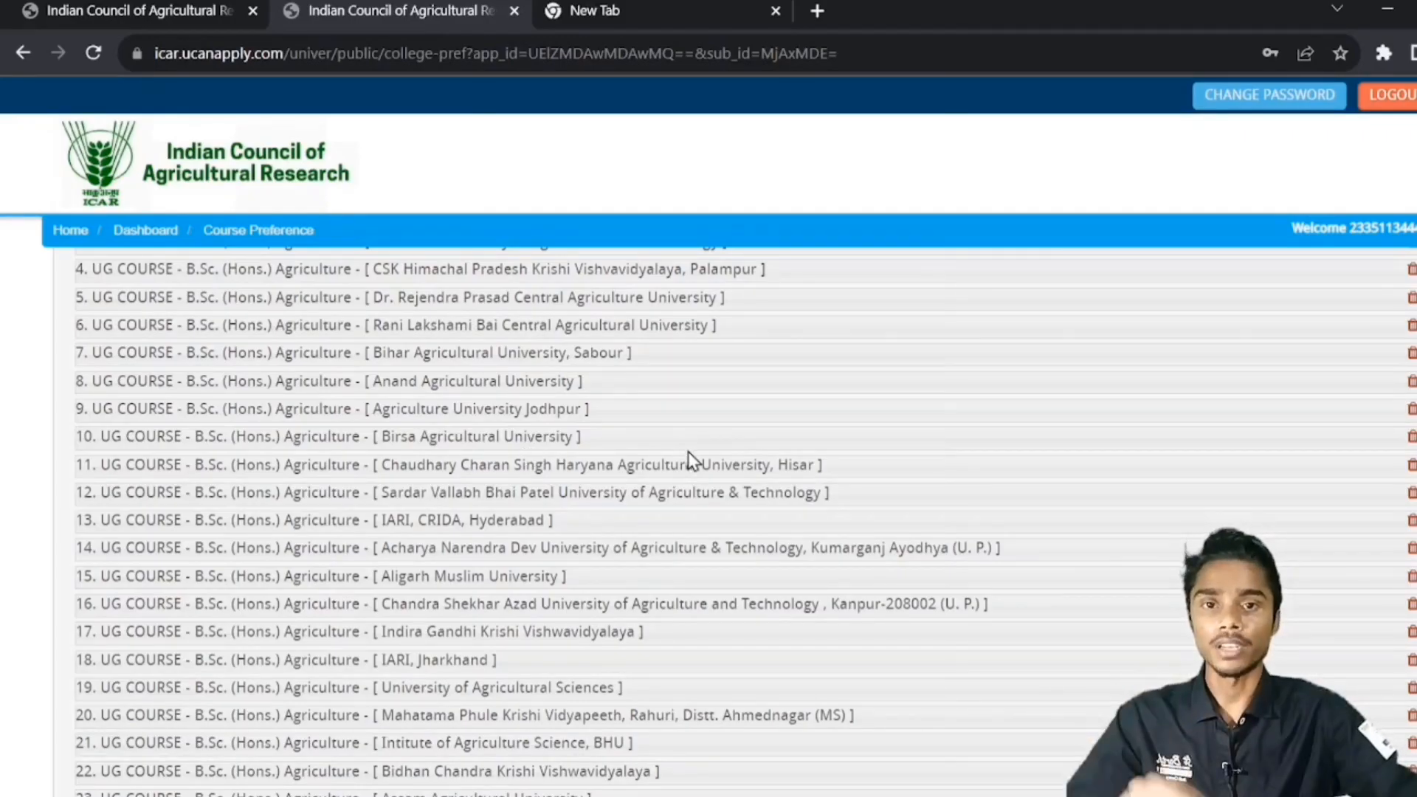
# - Save the preference list with its Agriculture, Horticulture and Forestry entries
pyautogui.scroll(-7, 630, 465)
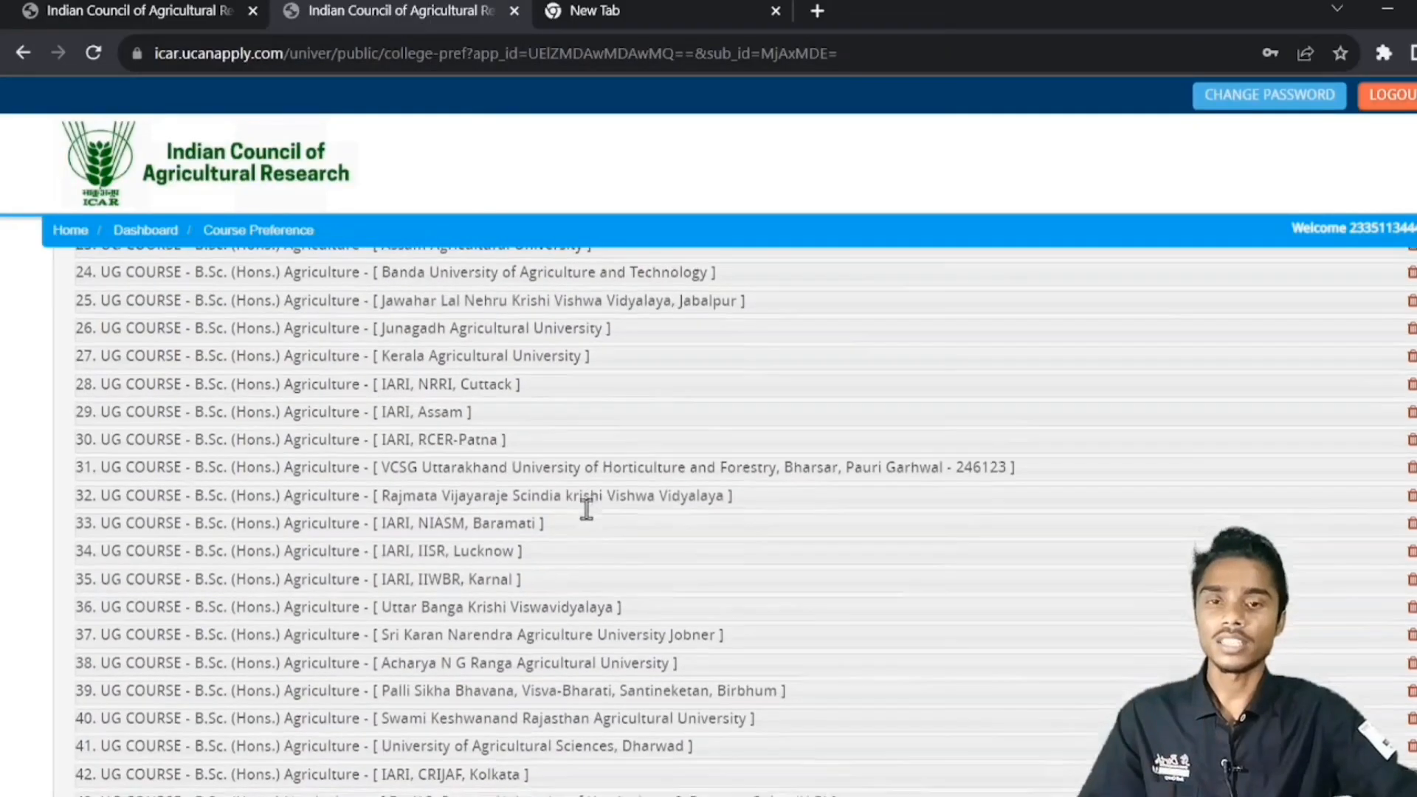
pyautogui.scroll(-9, 361, 537)
pyautogui.scroll(-5, 361, 537)
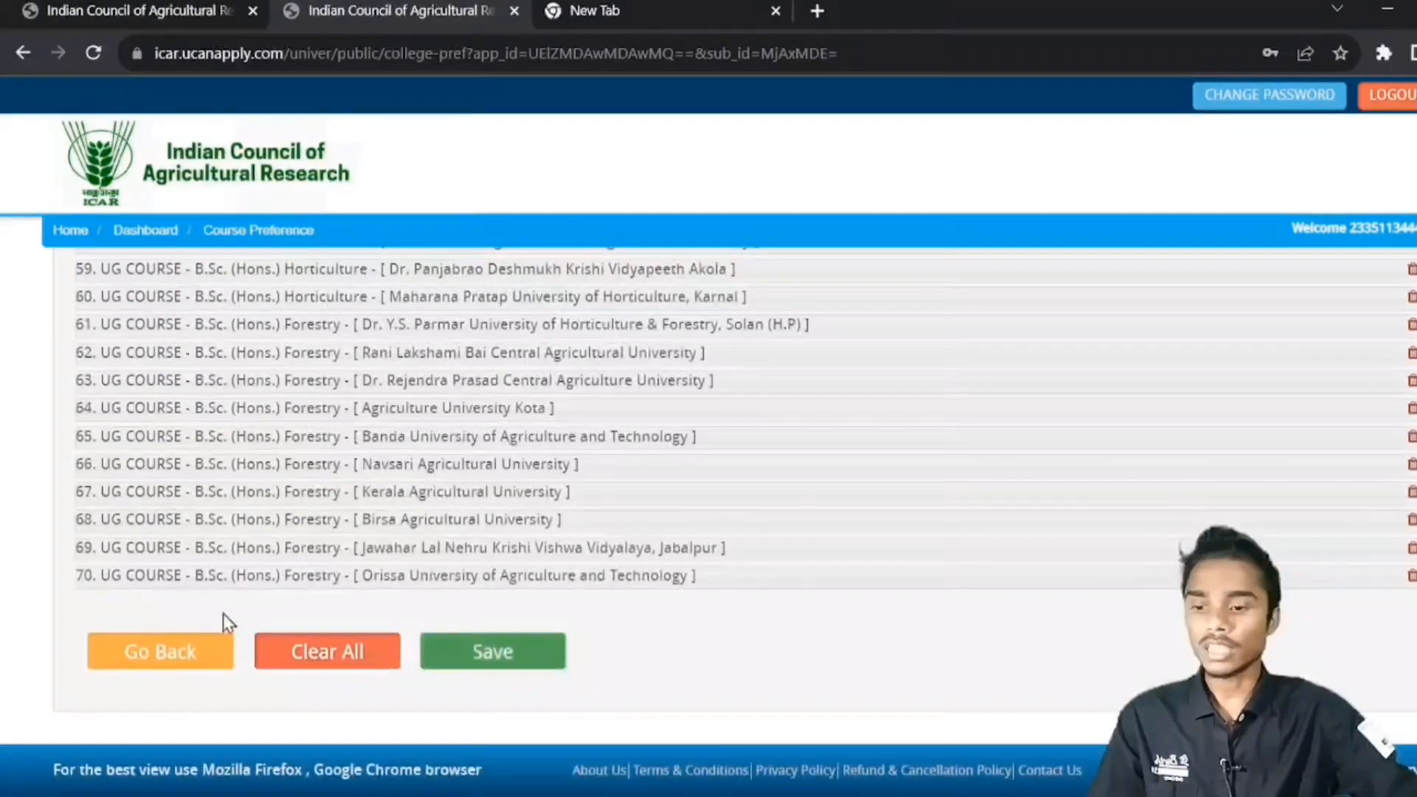
pyautogui.click(492, 653)
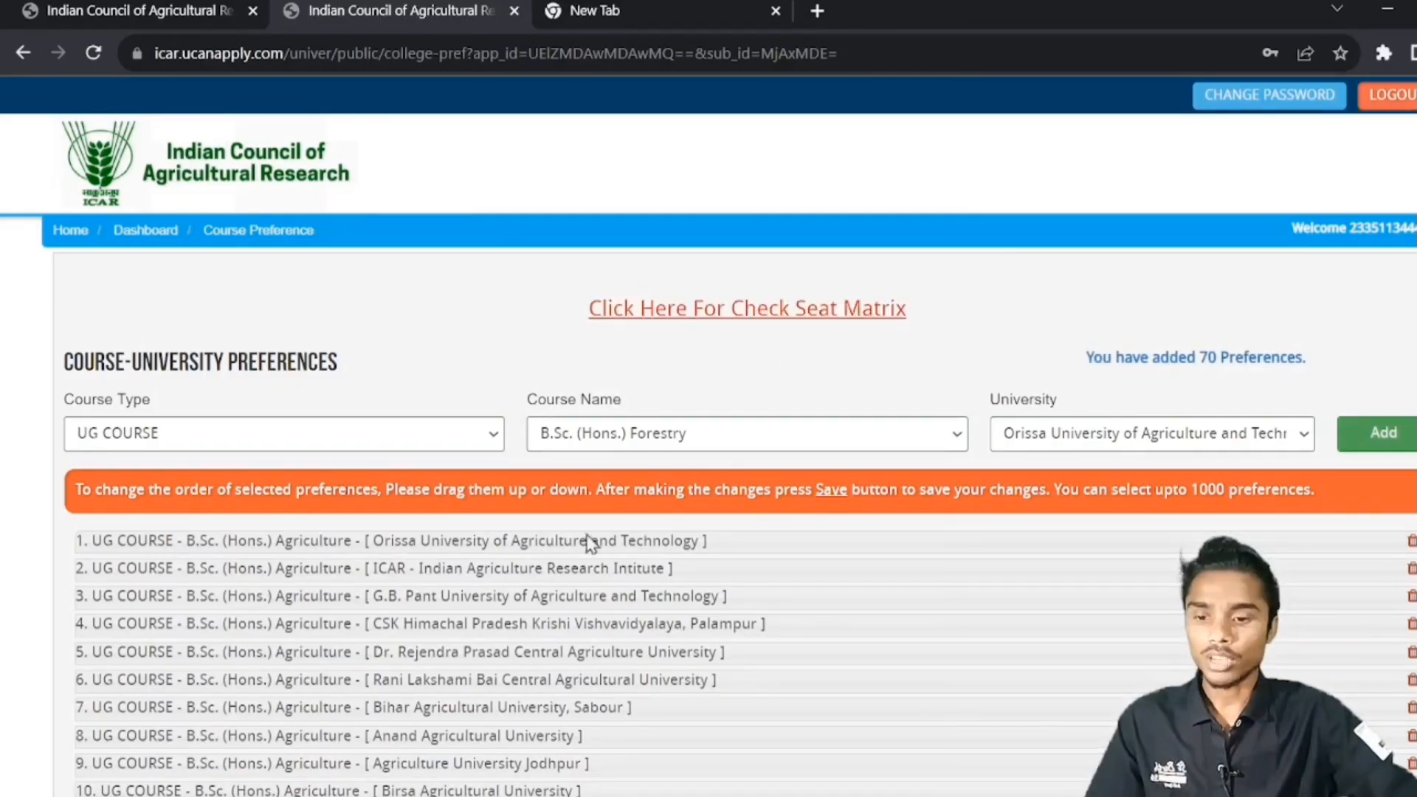
# - Check the complete preference list from the first Agriculture entry to the last Forestry entry
pyautogui.scroll(-15, 585, 544)
pyautogui.scroll(-5, 554, 588)
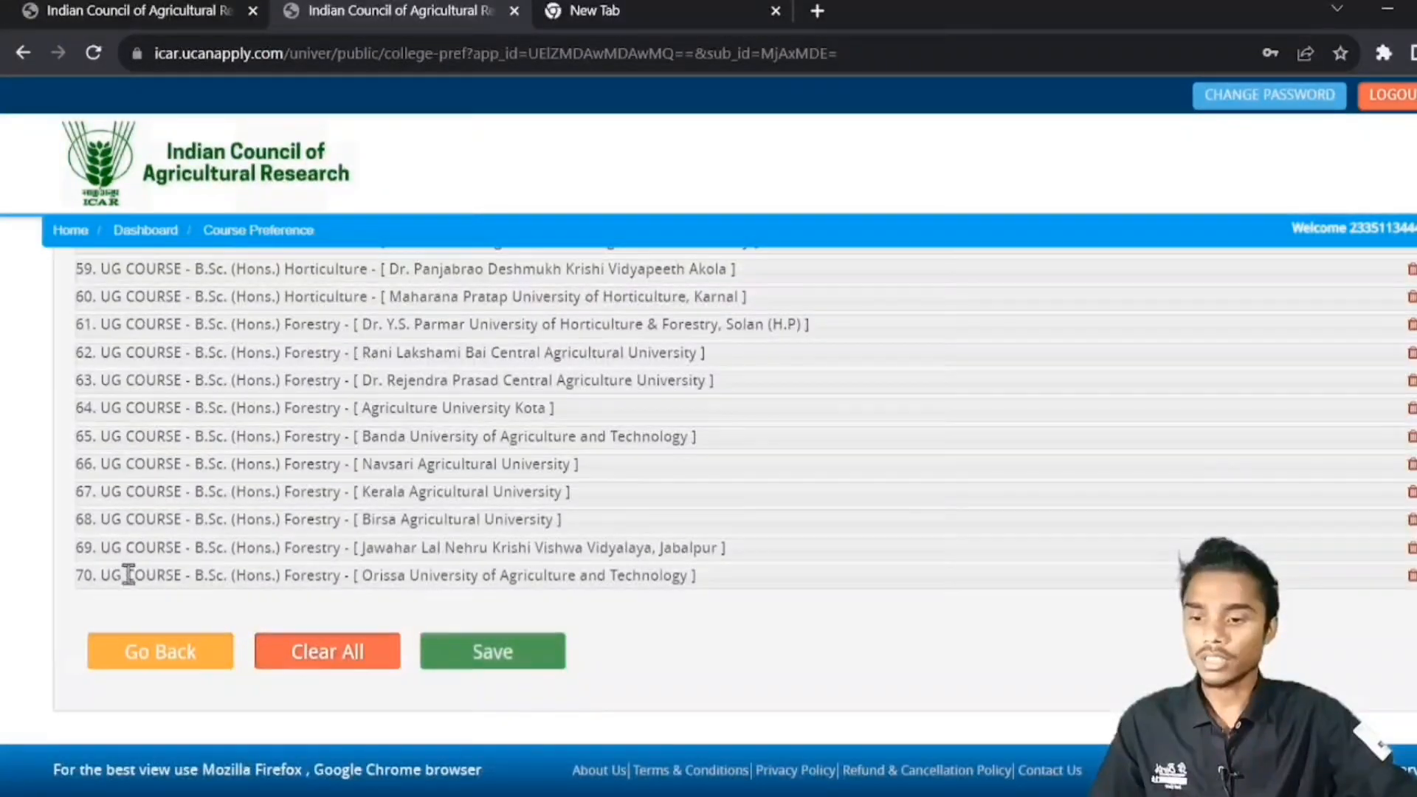
pyautogui.scroll(10, 580, 510)
pyautogui.scroll(7, 580, 510)
pyautogui.scroll(-19, 465, 428)
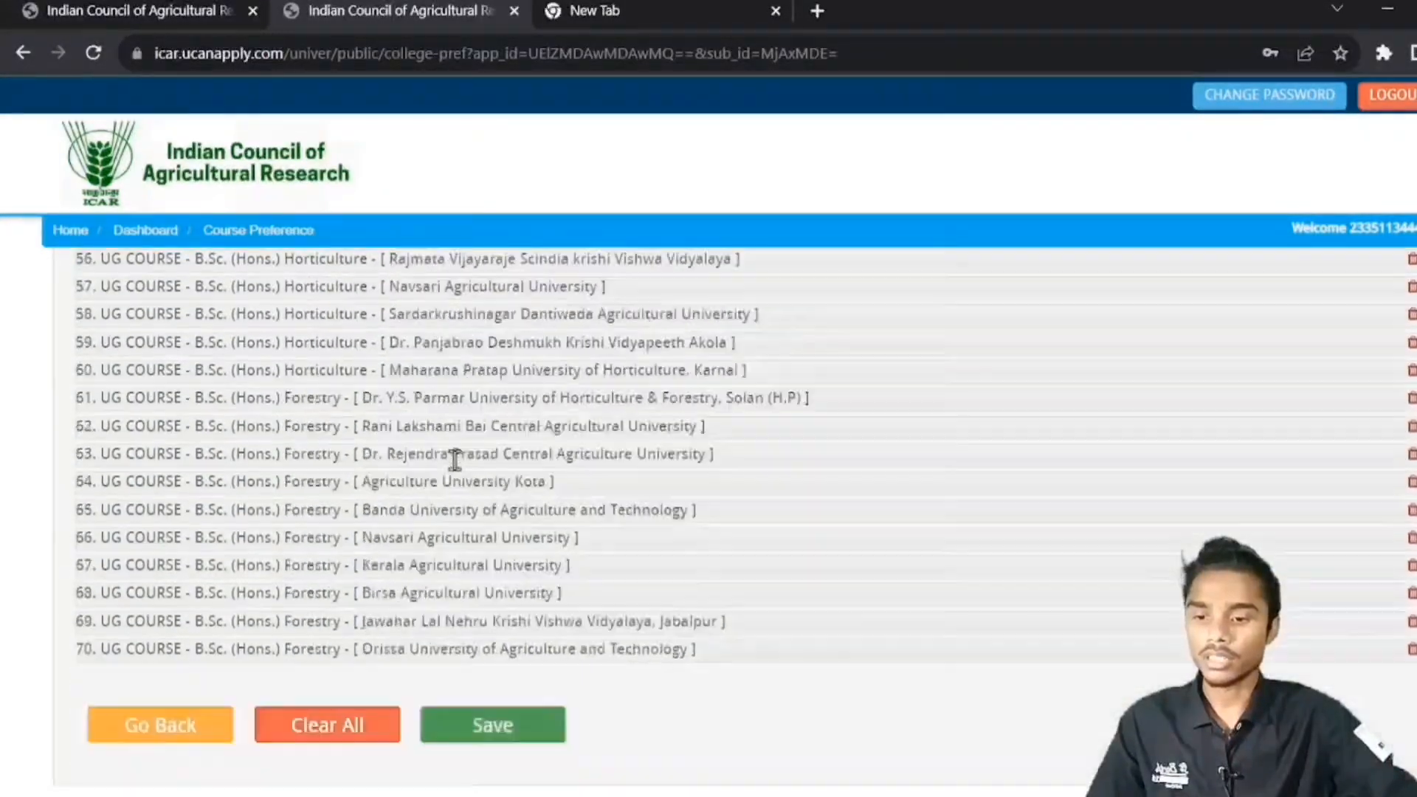
pyautogui.scroll(20, 454, 460)
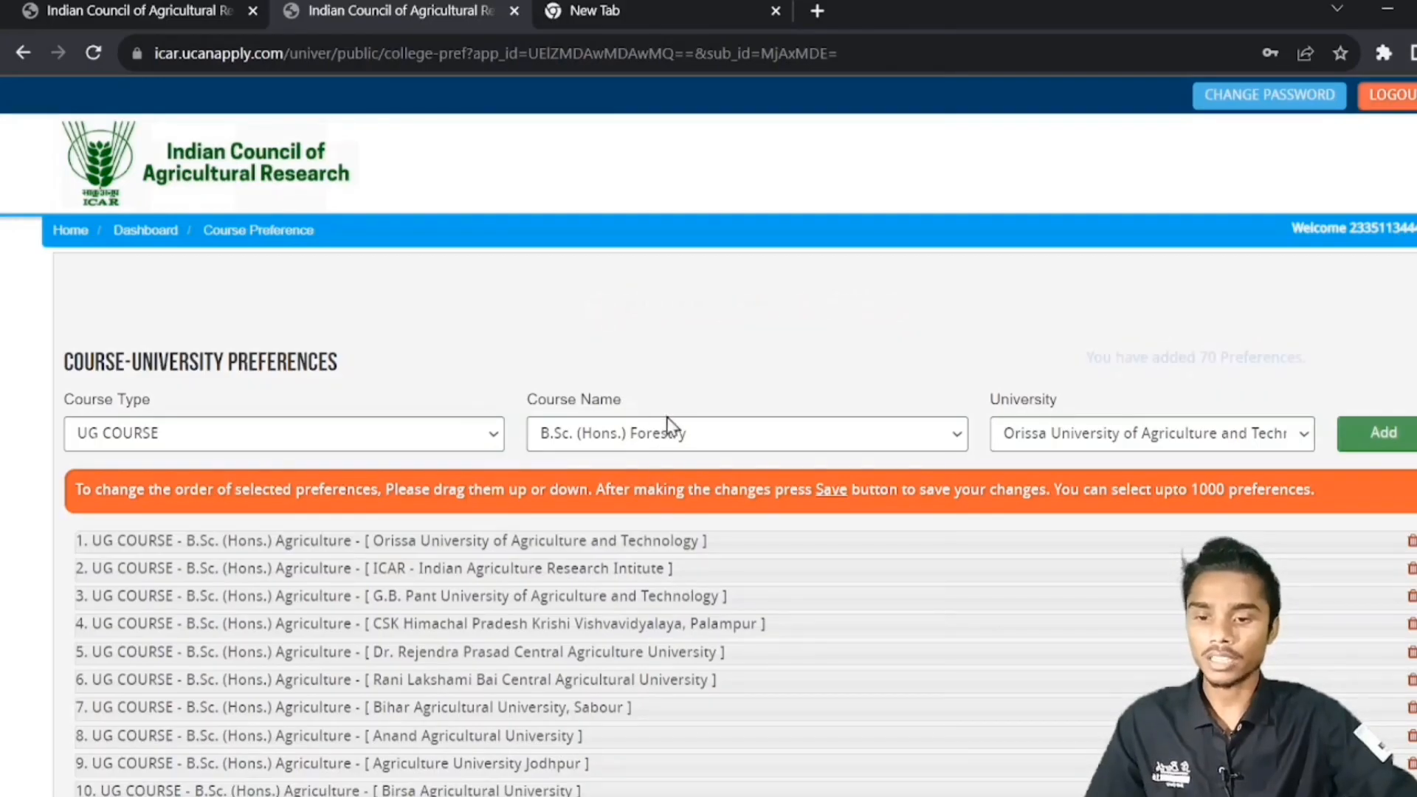
# - Add B.Sc. (Hons.) Community Science preferences for ICAR-Indian Agriculture Research Institute, G.B. Pant, Dr. Rejendra Prasad, Chaudhary Charan Singh Haryana and Chandra Shekhar Azad universities
pyautogui.moveTo(547, 401); pyautogui.dragTo(626, 405)
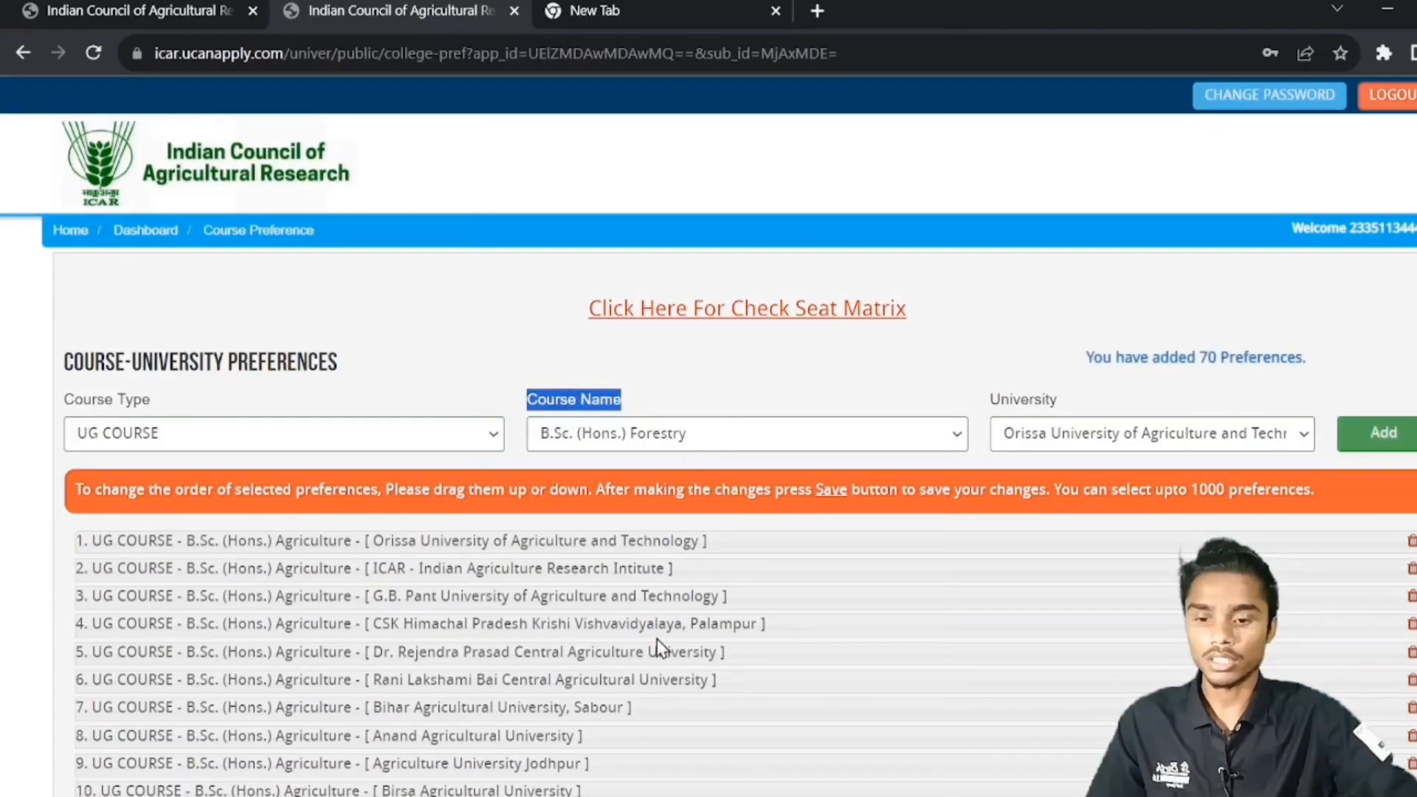
pyautogui.click(662, 593)
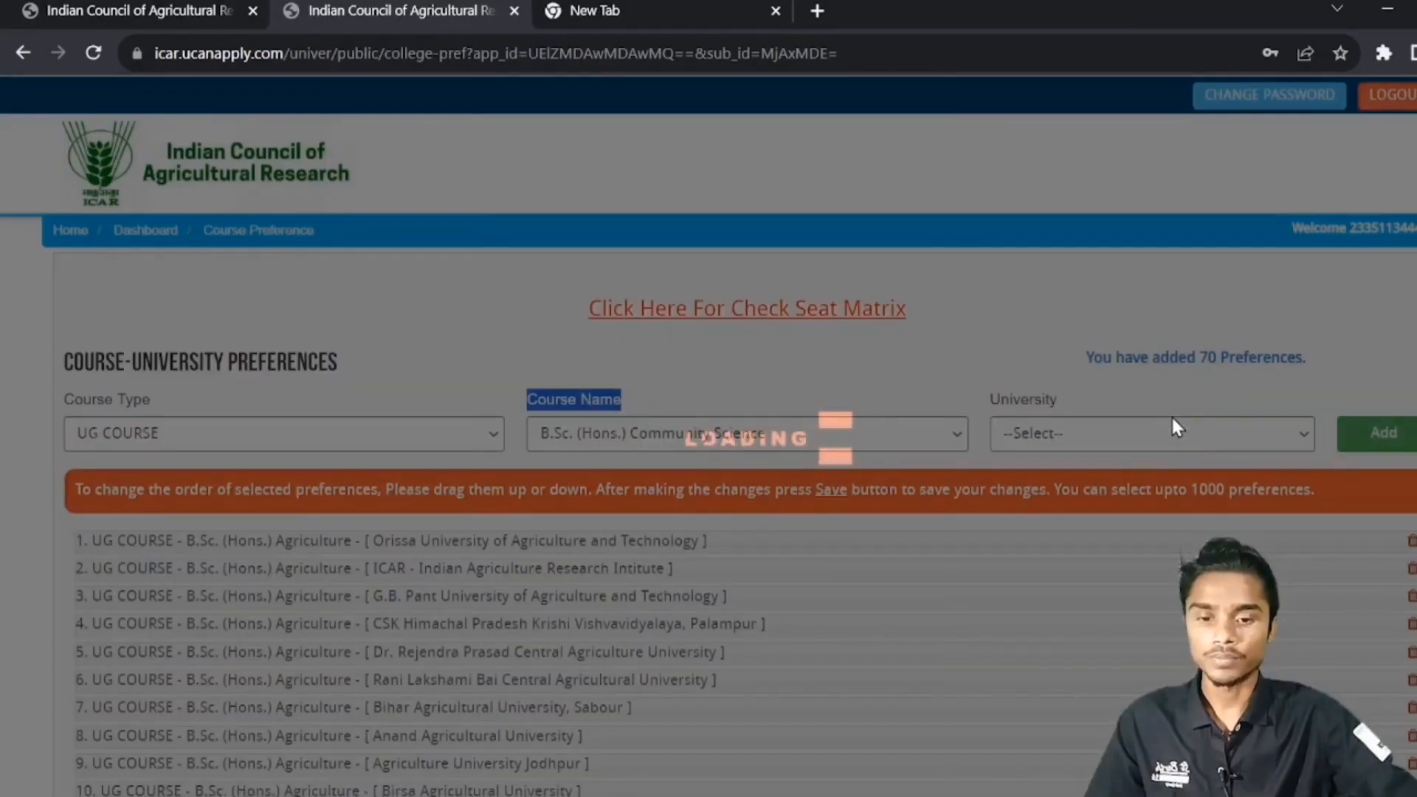
pyautogui.scroll(-3, 1177, 432)
pyautogui.scroll(2, 1277, 384)
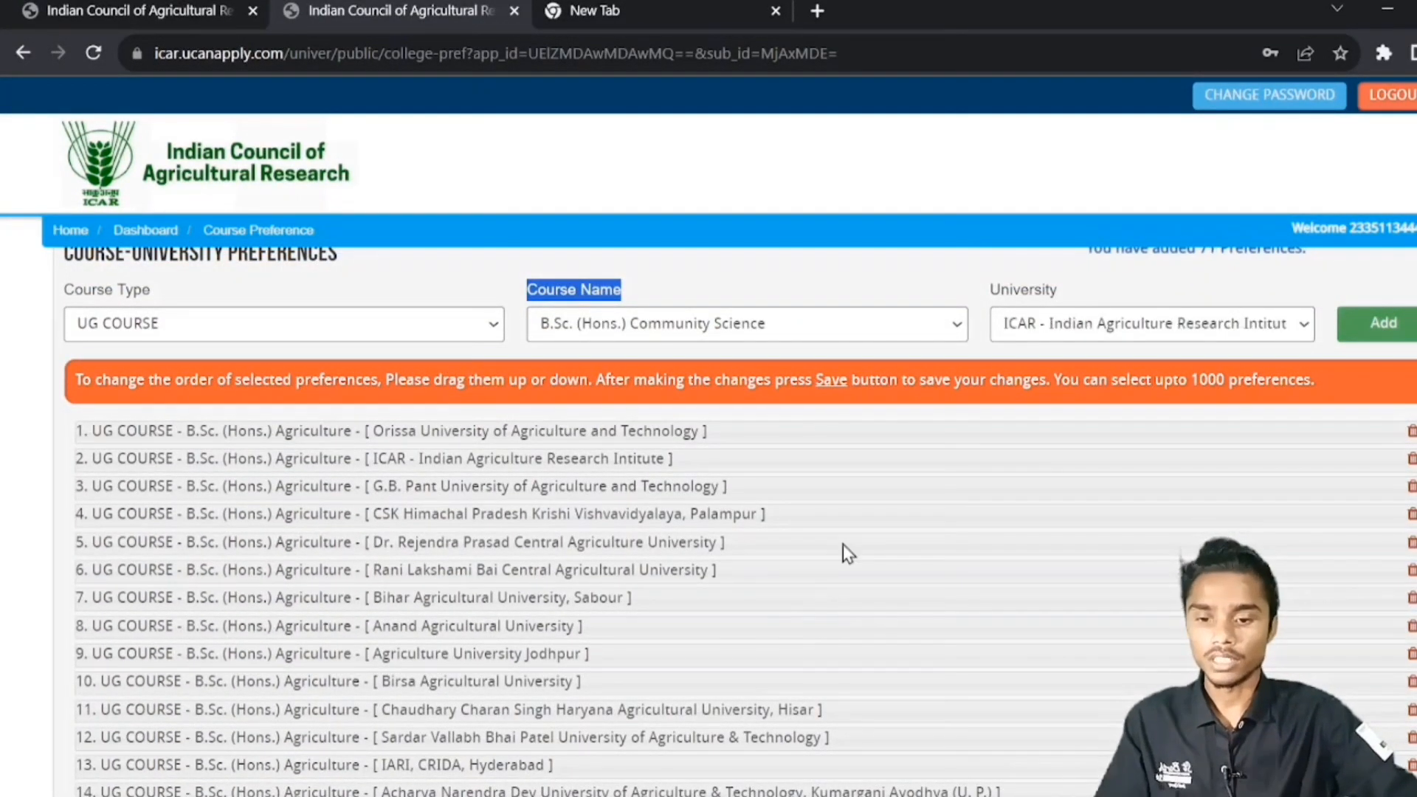
pyautogui.click(1373, 325)
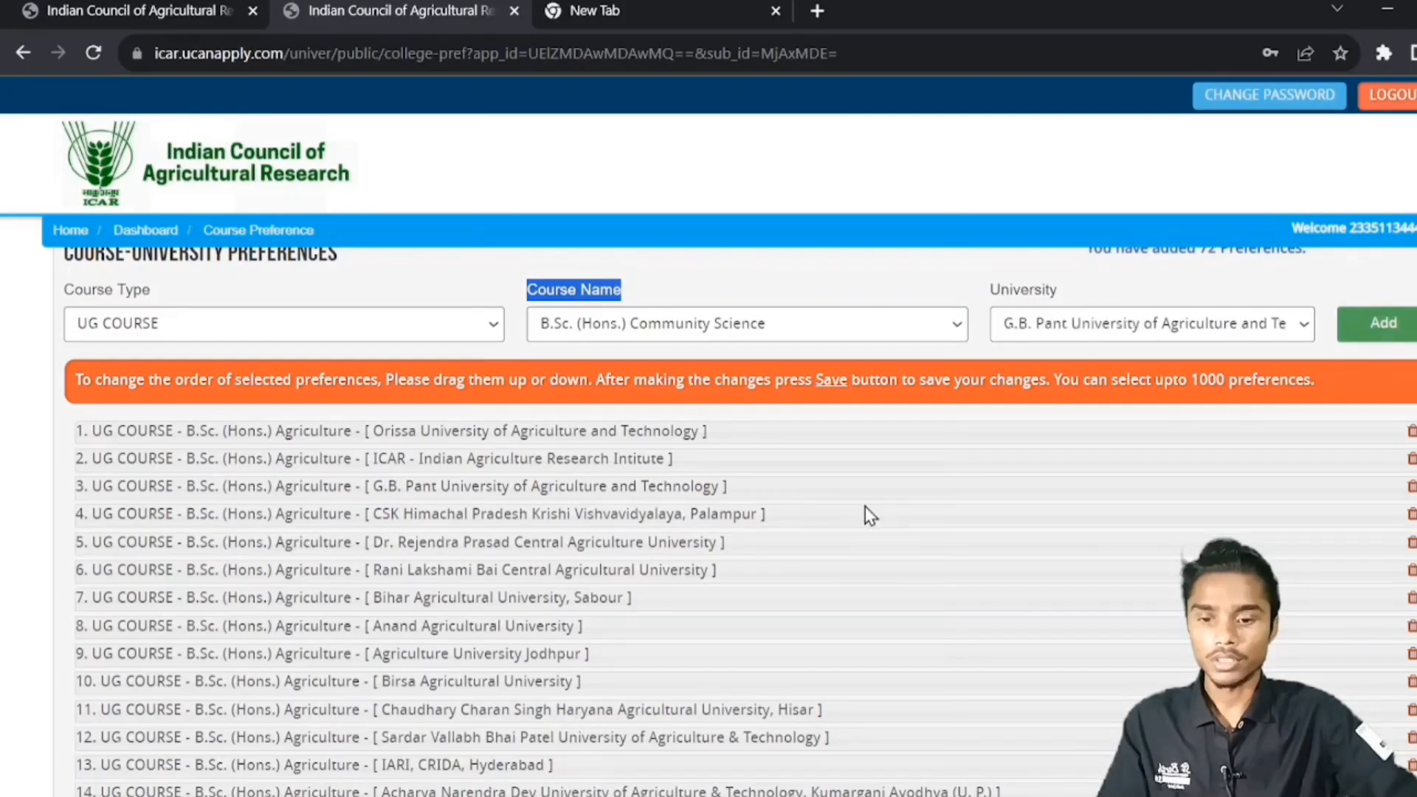
pyautogui.click(1373, 325)
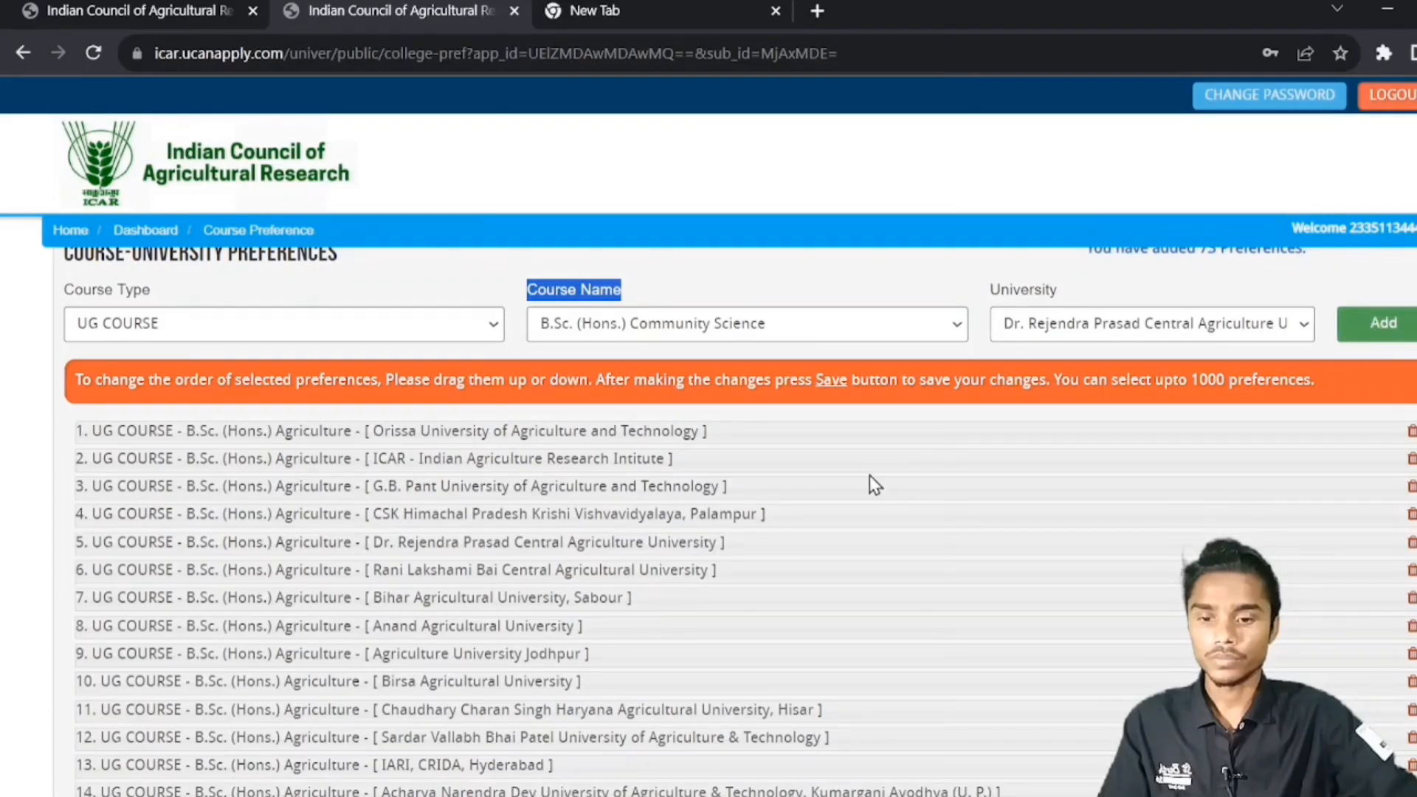
pyautogui.click(1373, 324)
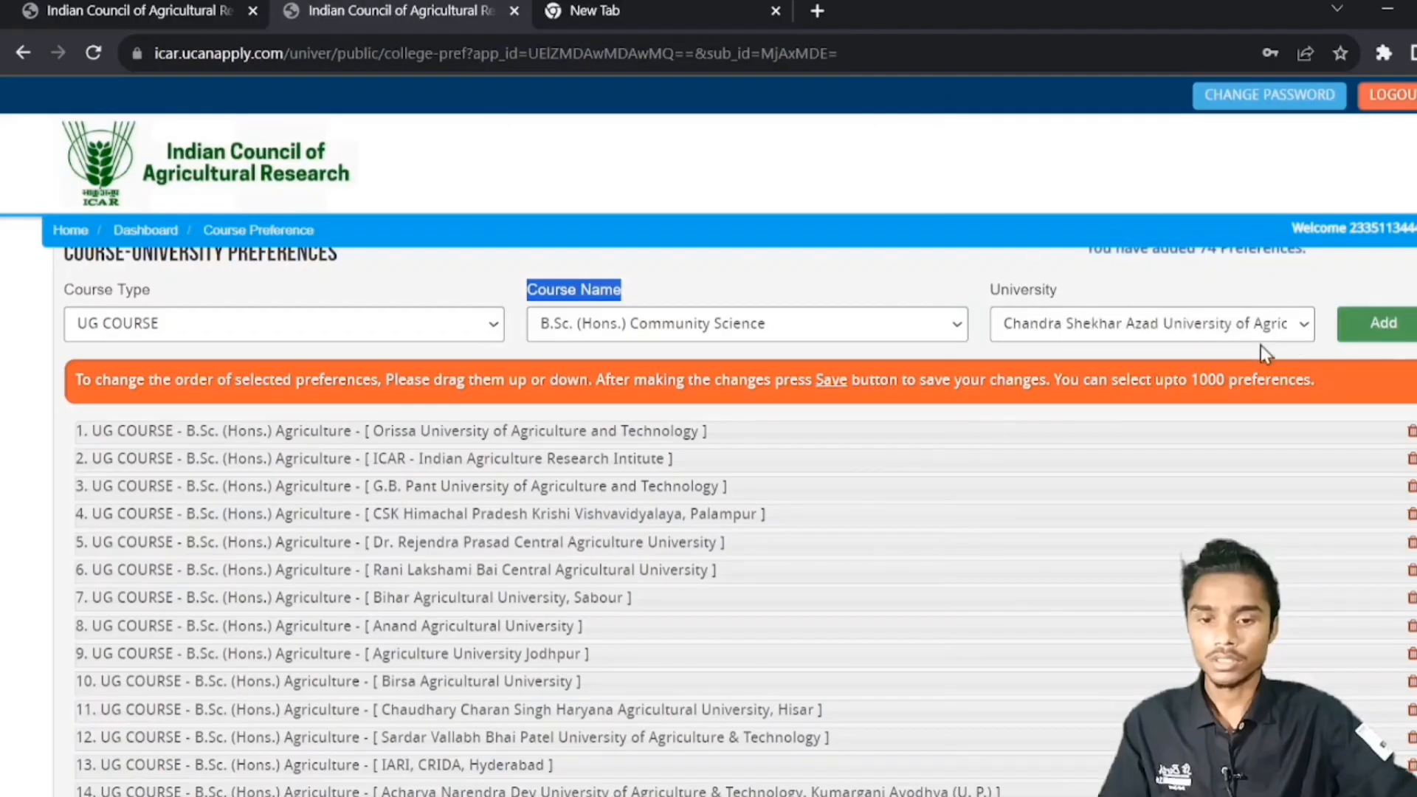
pyautogui.click(1375, 325)
# - Save the preference list including the new Community Science entries
pyautogui.scroll(-20, 949, 443)
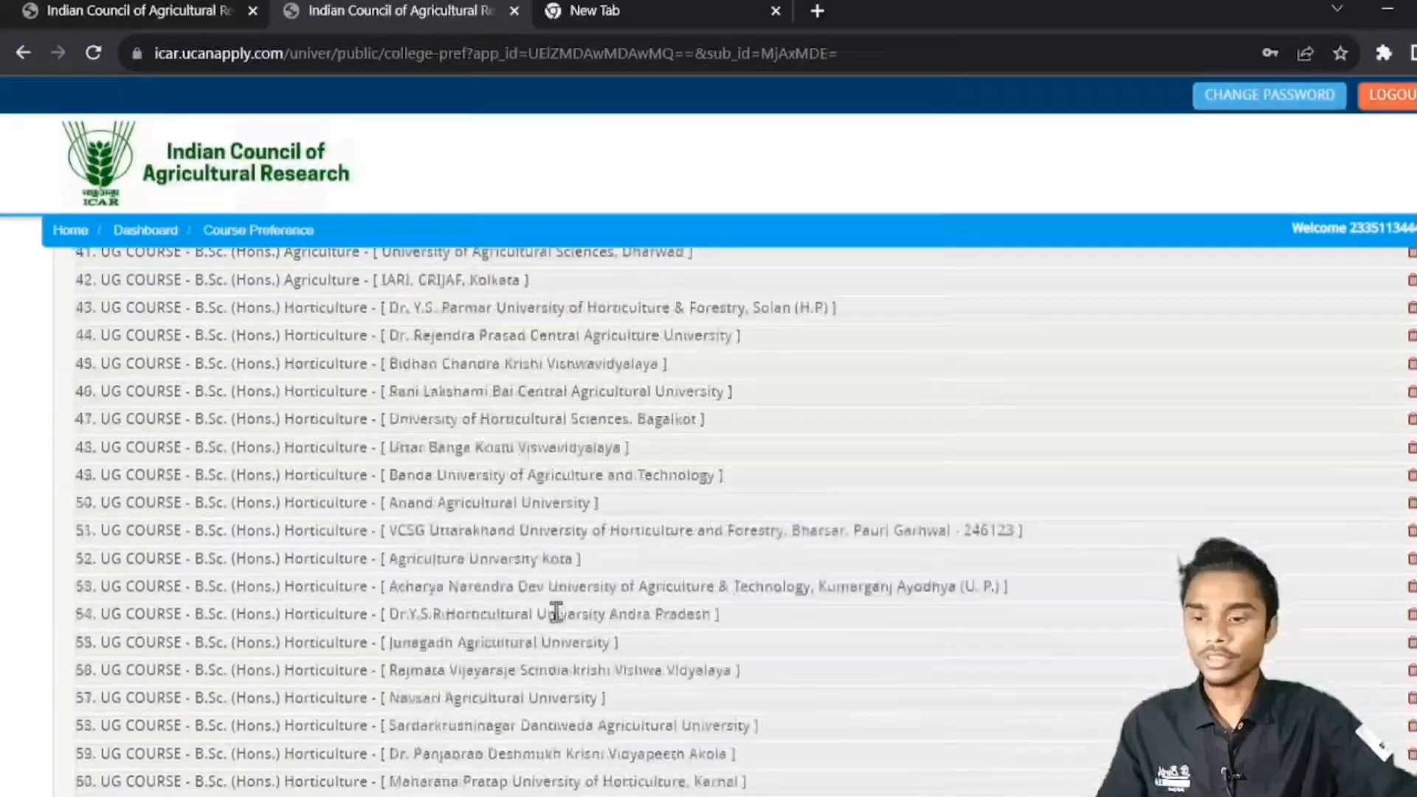
pyautogui.click(487, 655)
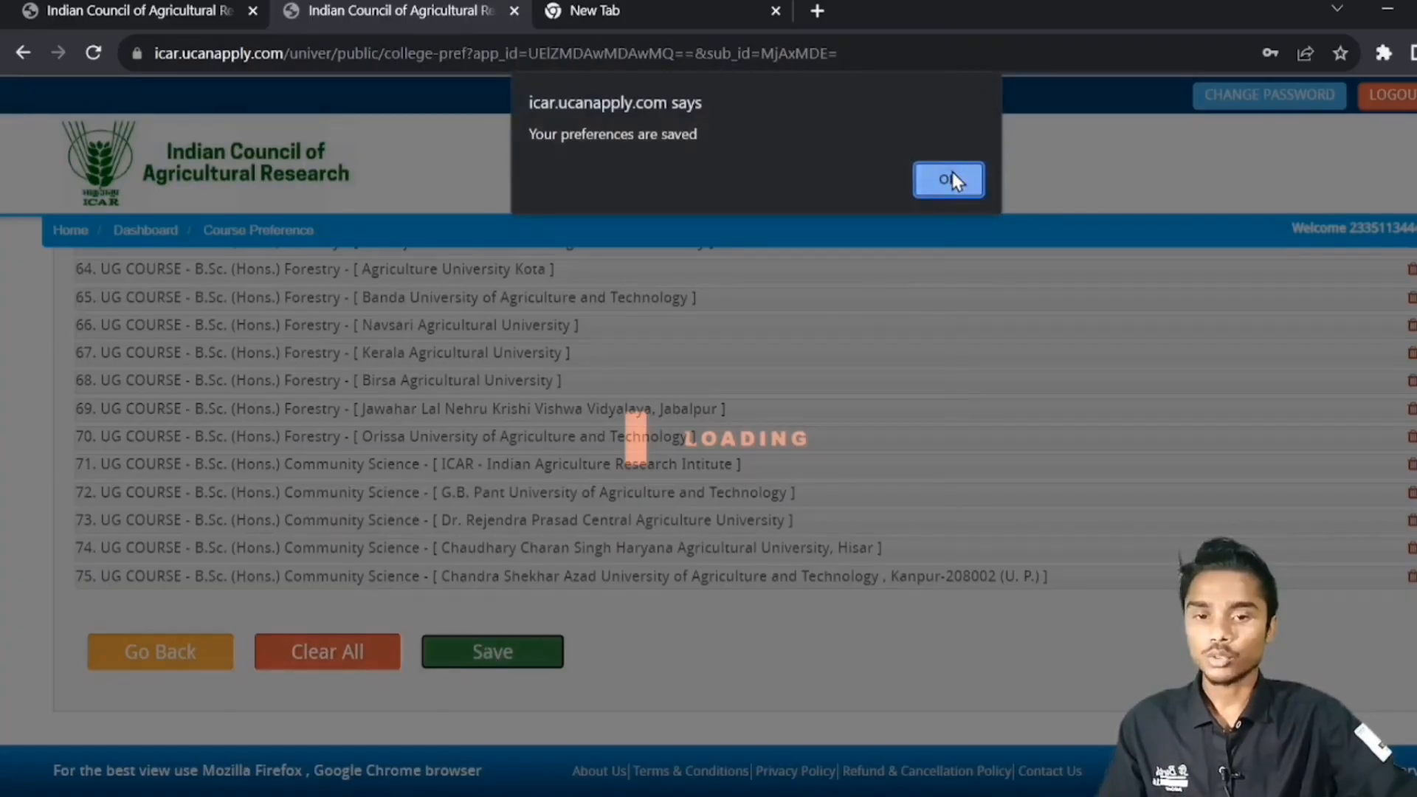
pyautogui.click(952, 180)
# - Review the saved preferences from the Agriculture entries to the Community Science entries
pyautogui.scroll(15, 982, 282)
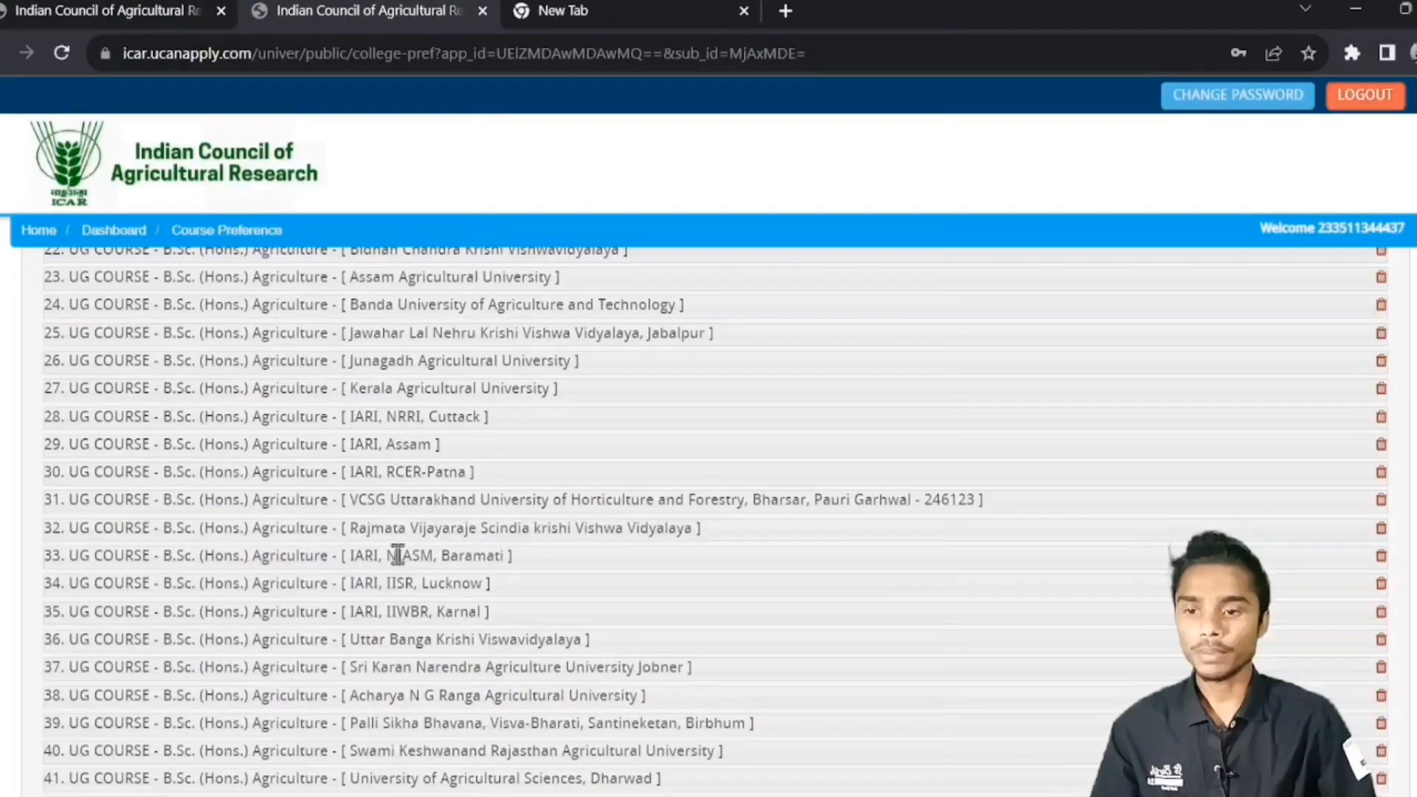
pyautogui.scroll(3, 1375, 354)
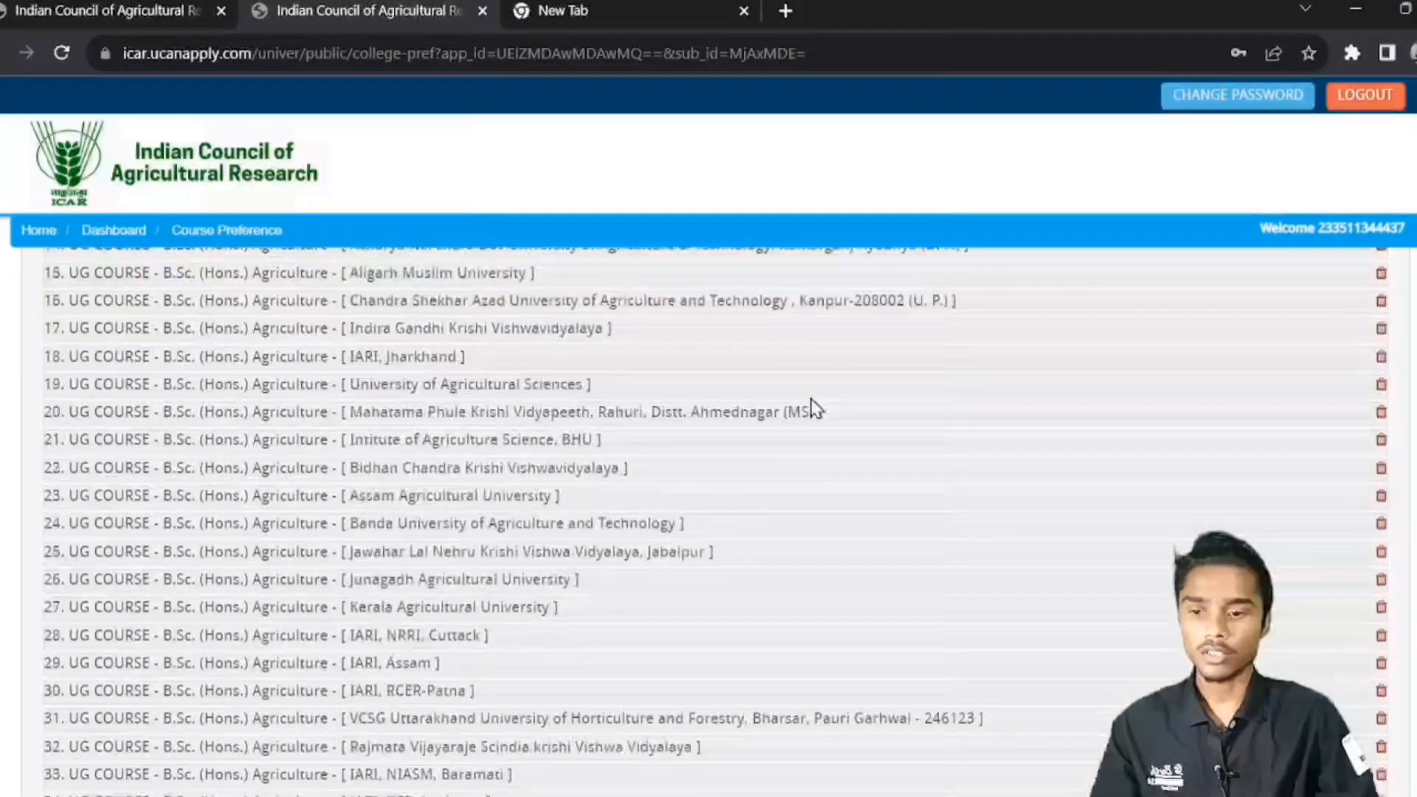
pyautogui.scroll(5, 811, 408)
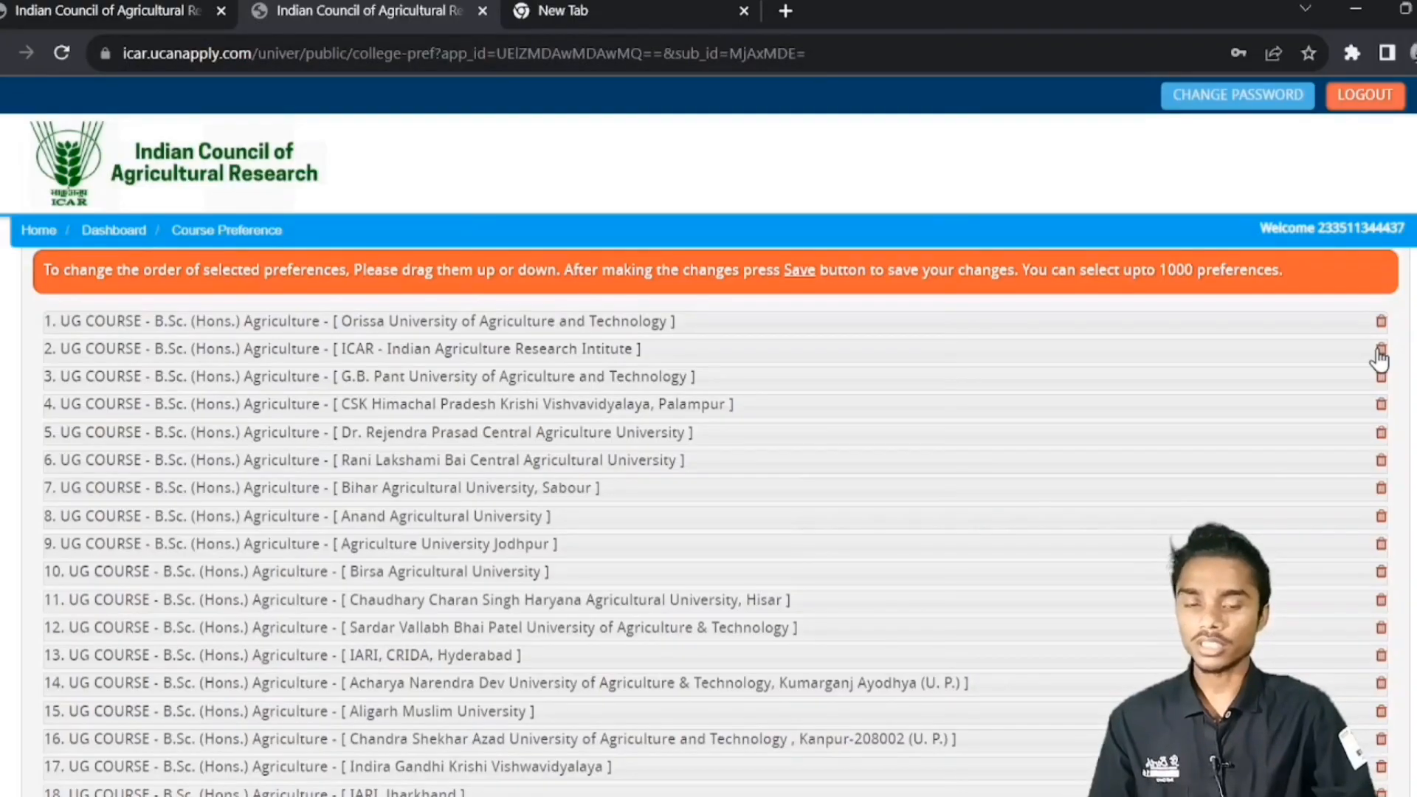
pyautogui.scroll(-20, 1379, 359)
pyautogui.scroll(3, 738, 502)
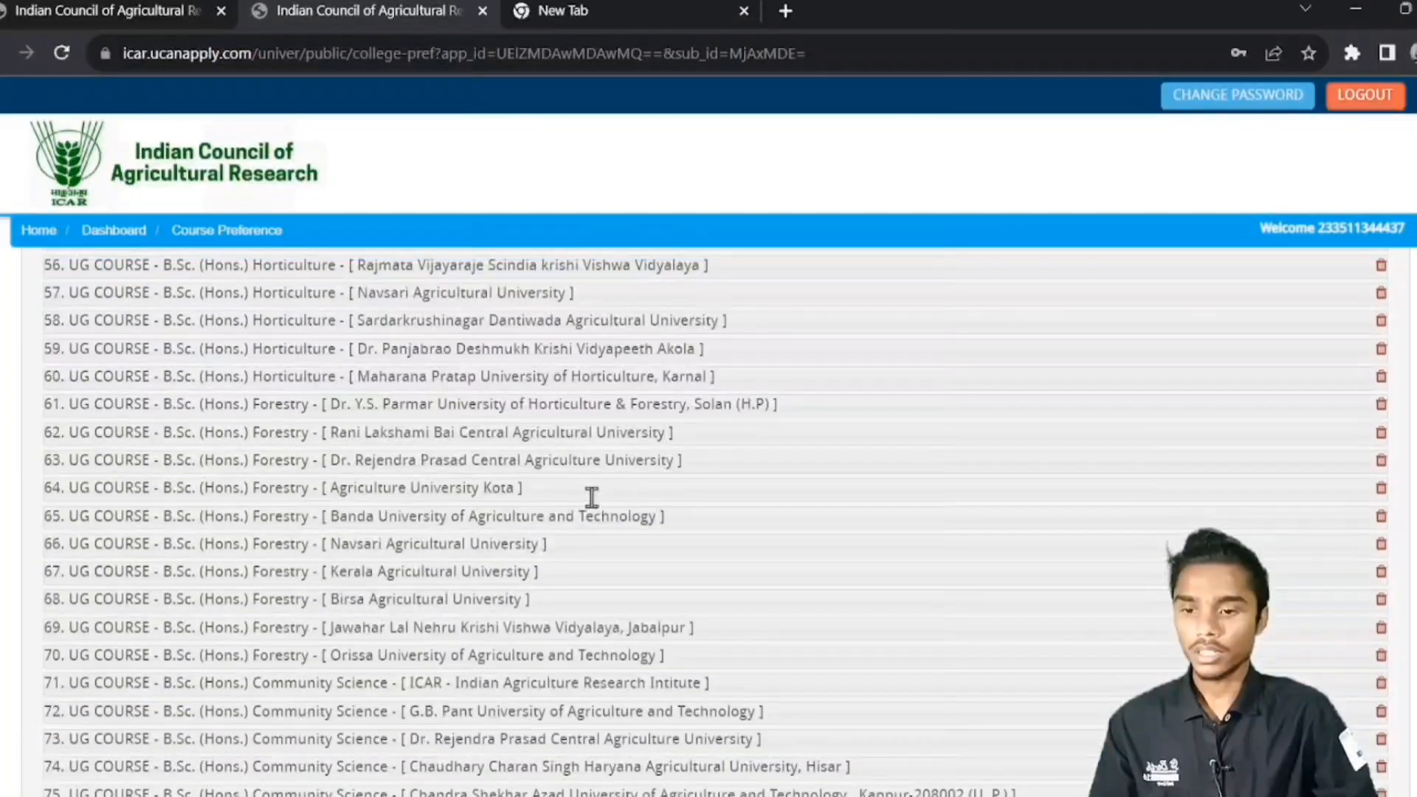
pyautogui.scroll(4, 487, 492)
pyautogui.scroll(-8, 1386, 591)
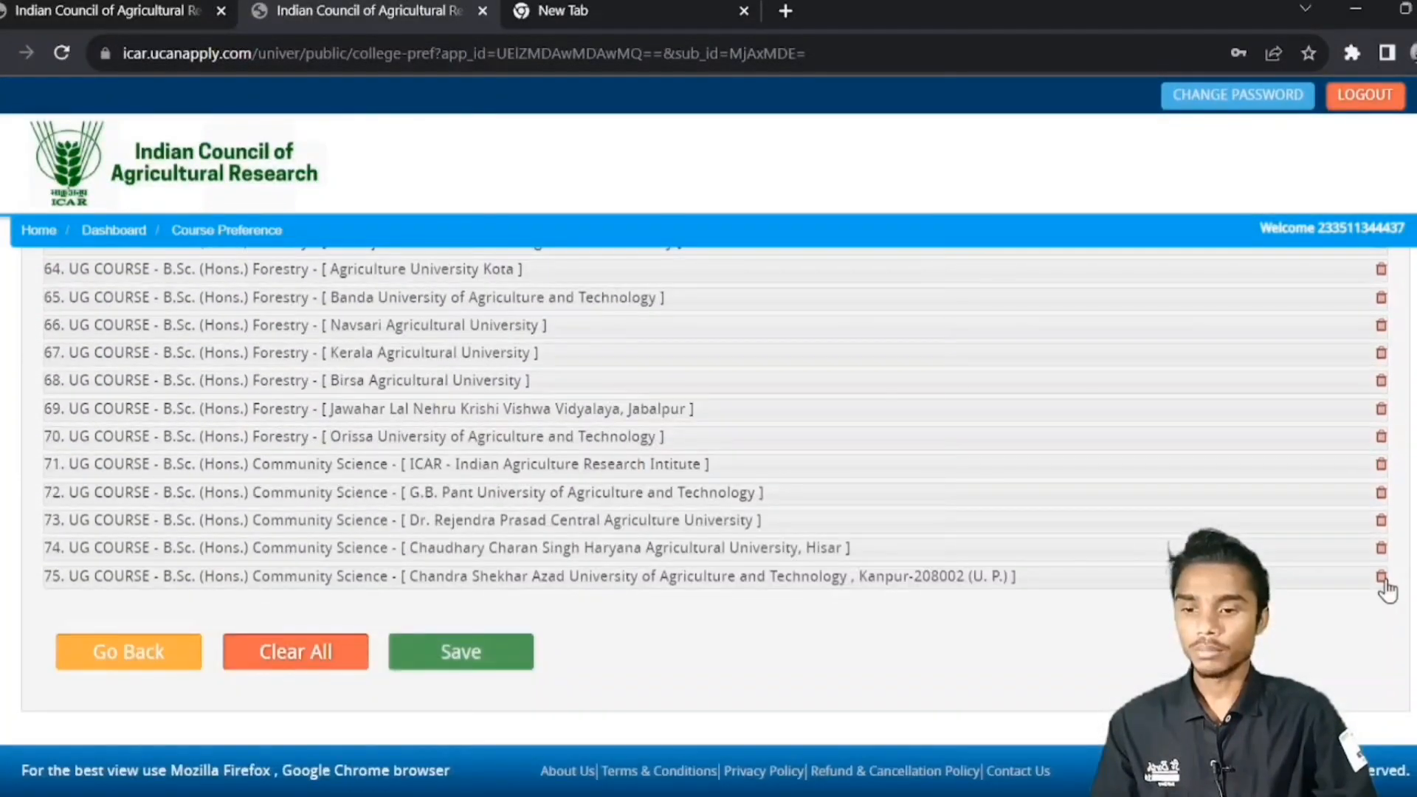
# - Delete the Community Science preference for Chandra Shekhar Azad University and add it again
pyautogui.click(1382, 578)
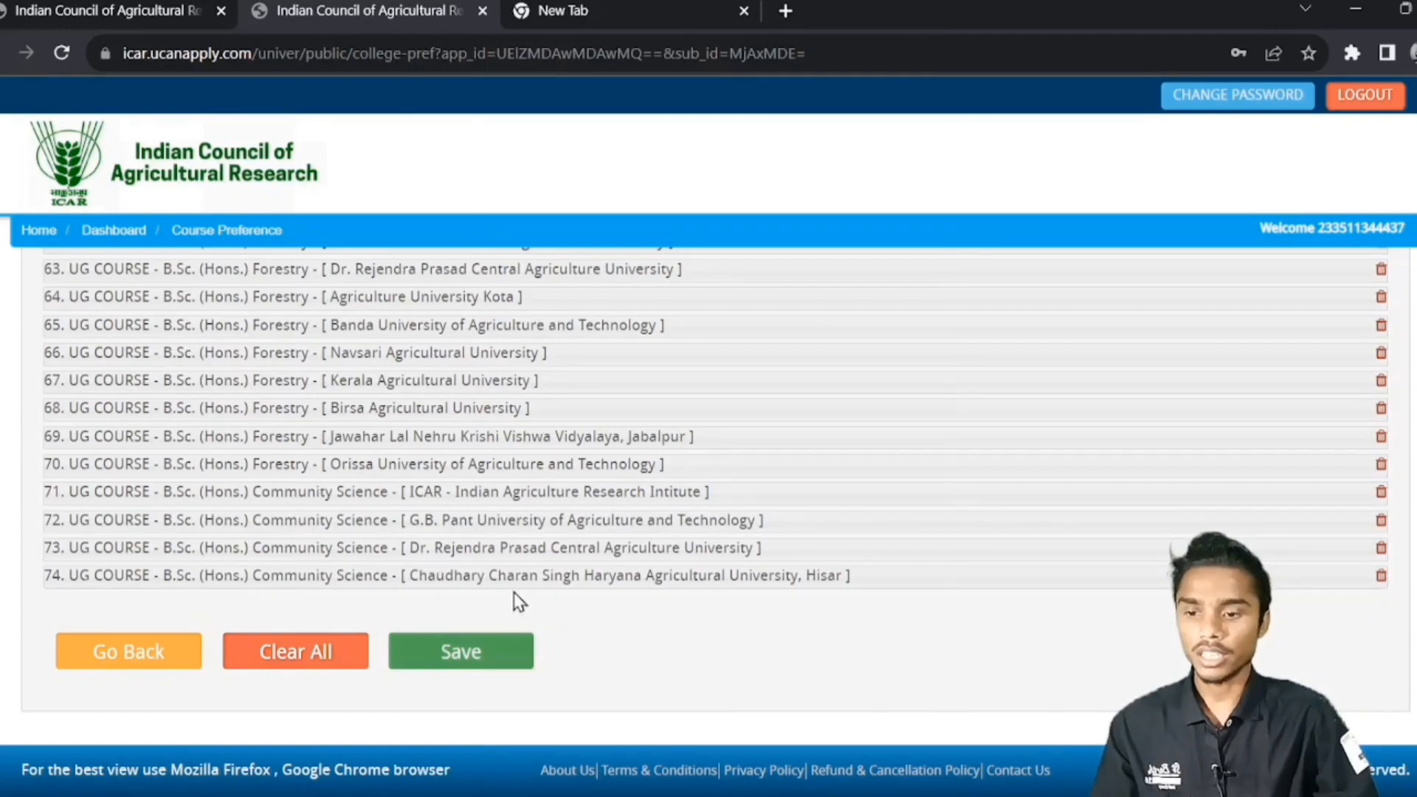
pyautogui.scroll(8, 1090, 400)
pyautogui.scroll(15, 1089, 400)
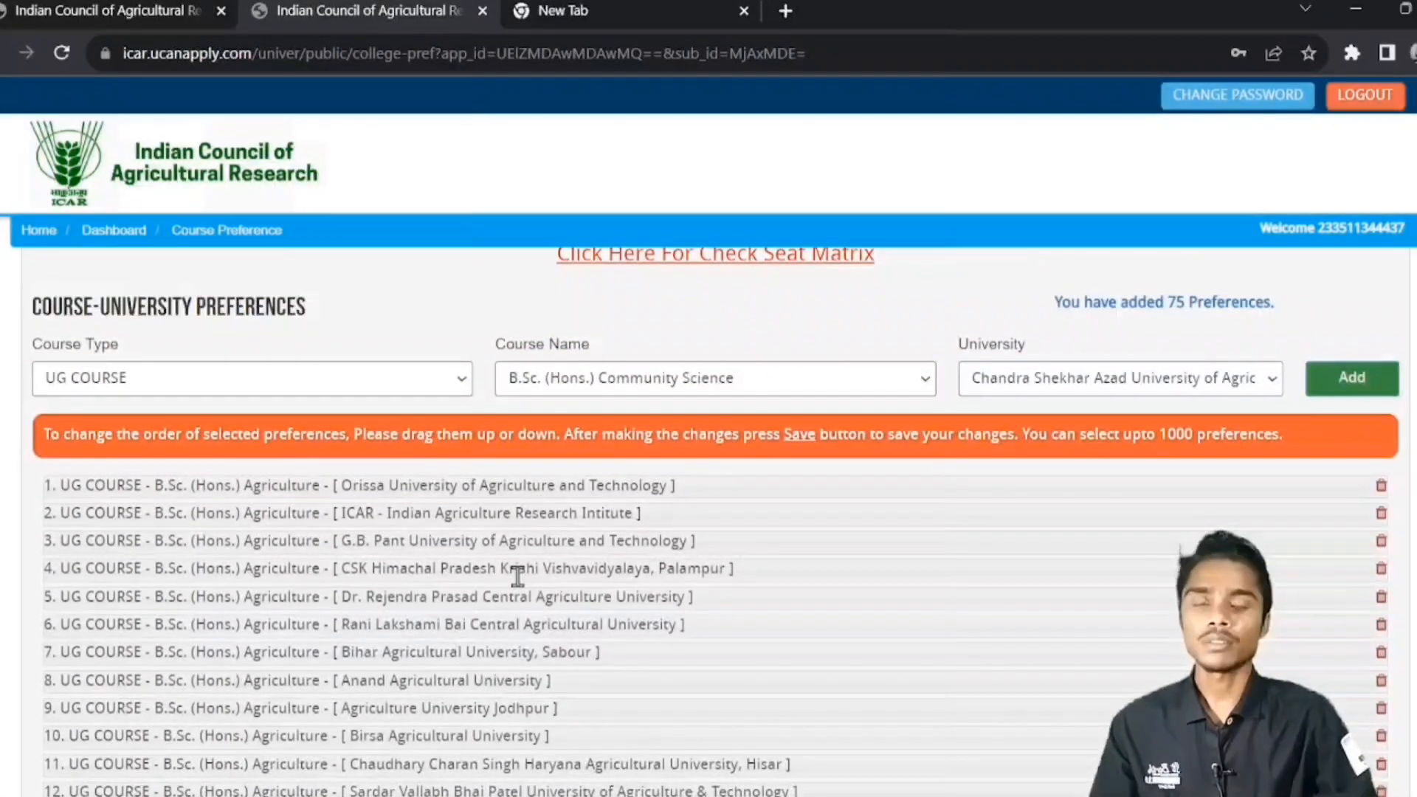
pyautogui.scroll(1, 711, 591)
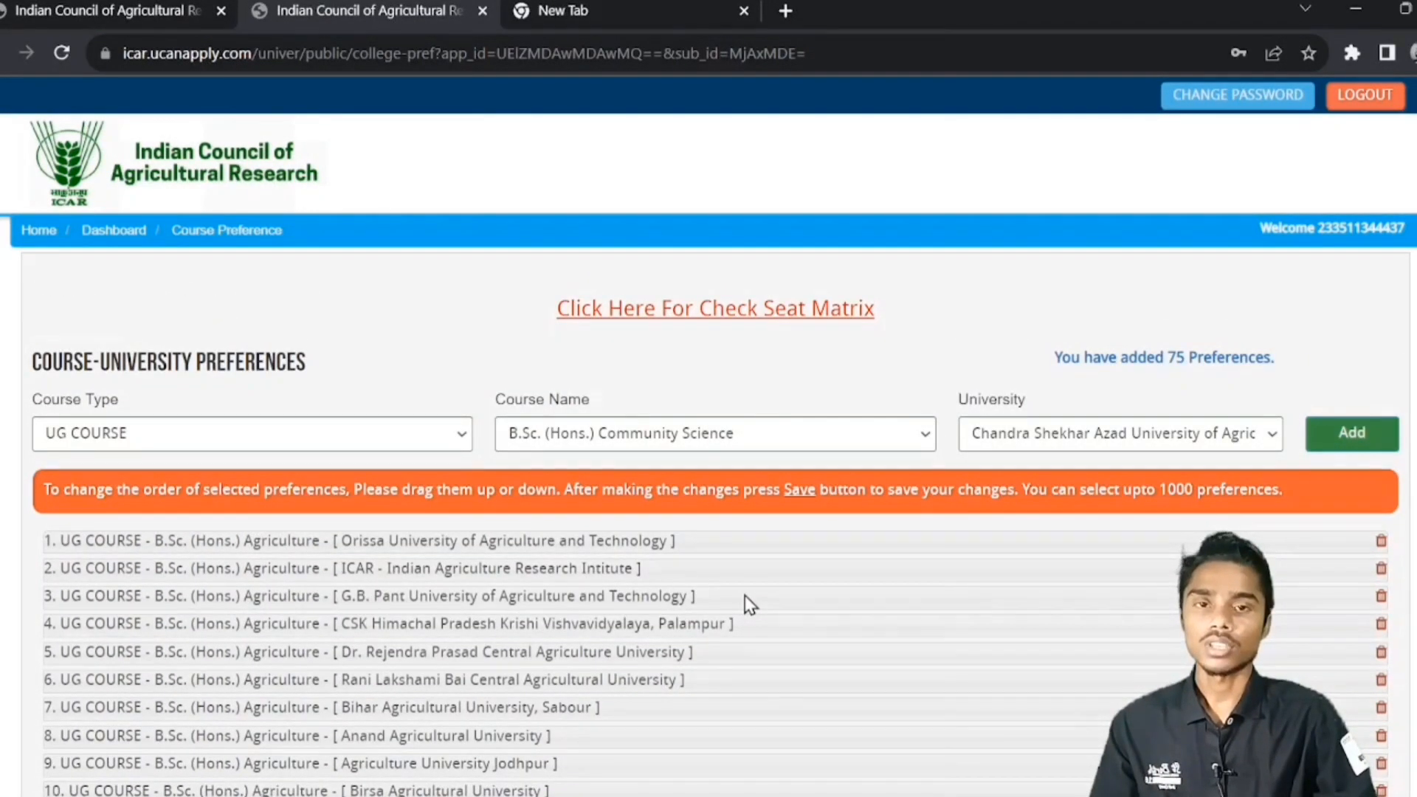
# - Check the university options for the B. Tech. Dairy Technology and B. Tech. Food Technology courses
pyautogui.scroll(-3, 750, 603)
pyautogui.scroll(3, 745, 594)
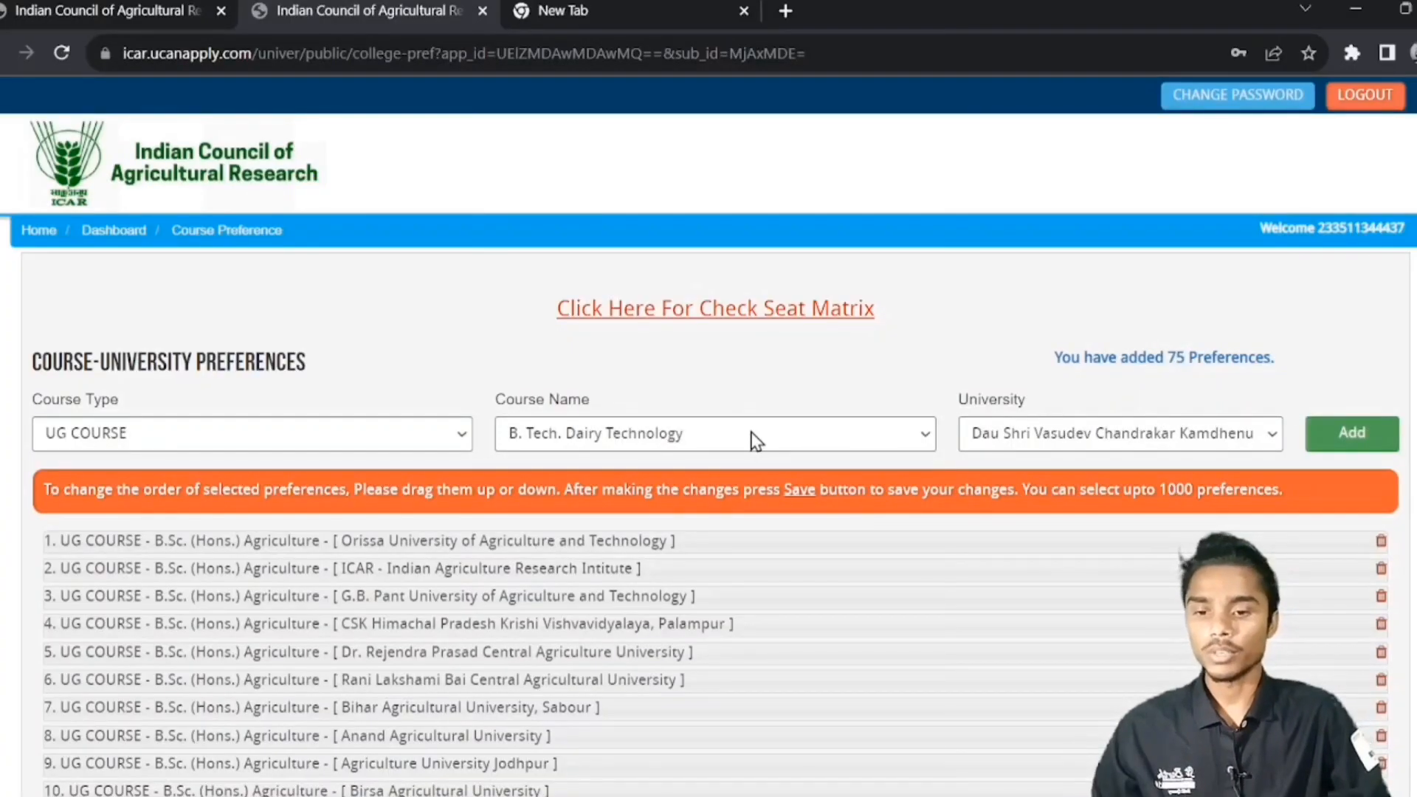
pyautogui.click(753, 440)
pyautogui.click(670, 542)
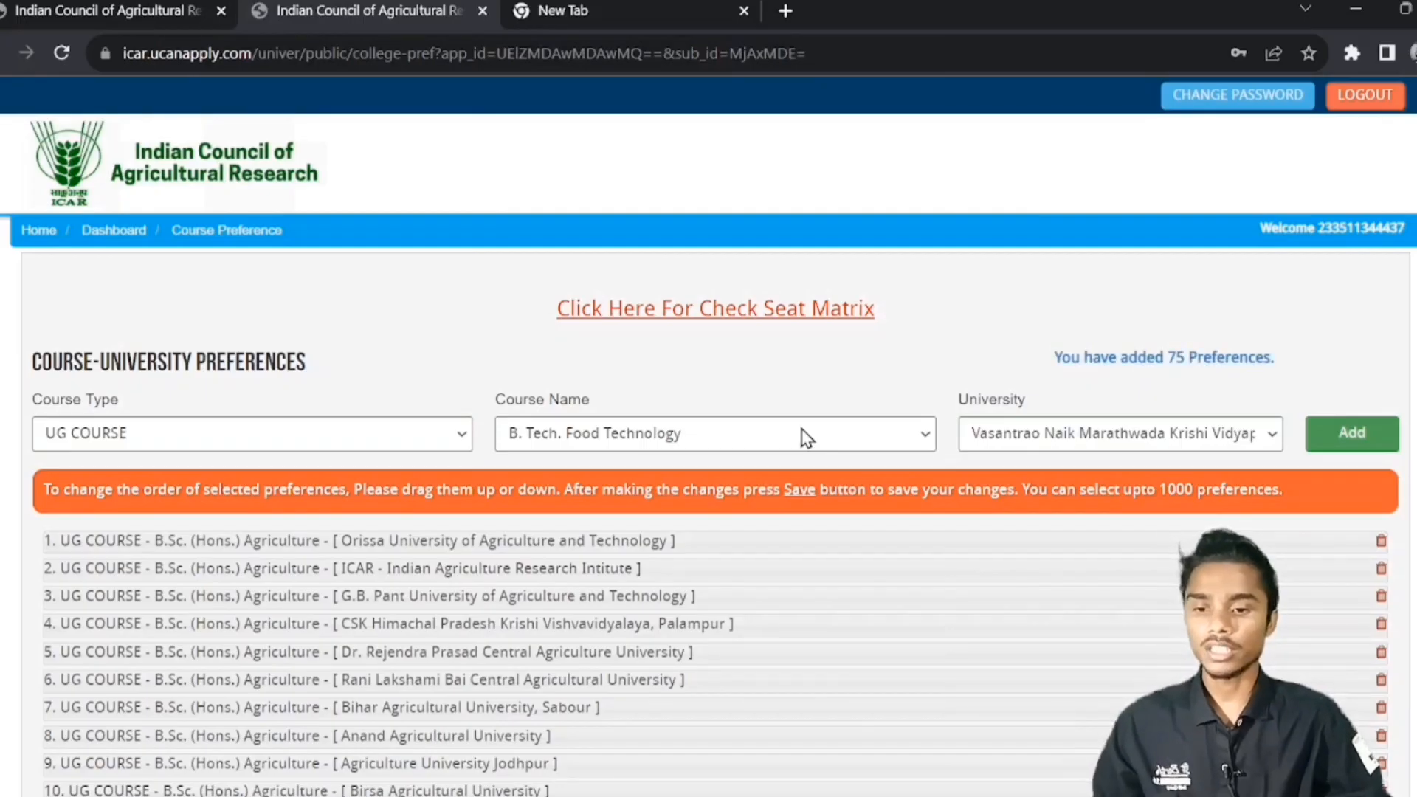
pyautogui.scroll(-6, 430, 547)
pyautogui.scroll(4, 430, 547)
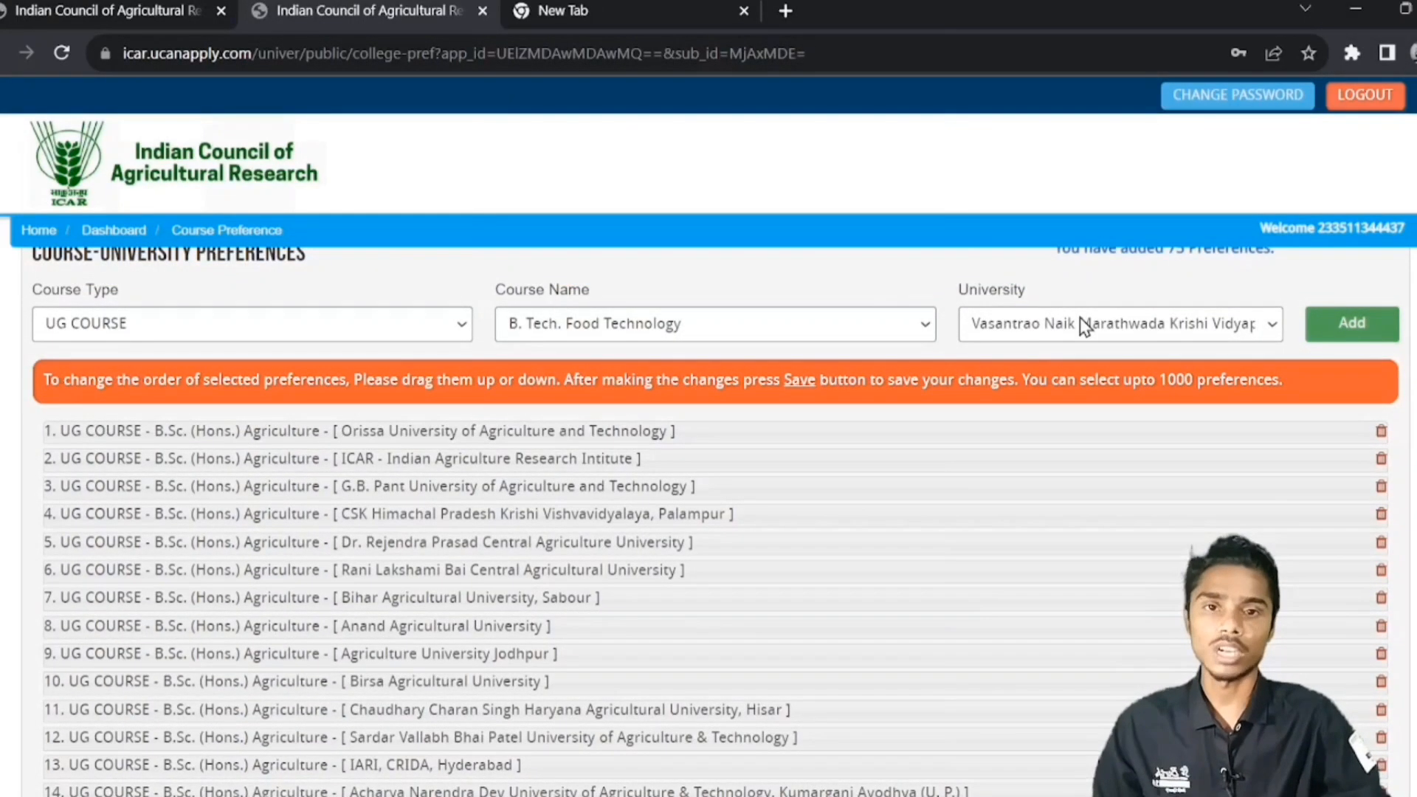
# - Save the full preference list ending with the Community Science entries and return to its beginning
pyautogui.scroll(-2, 754, 405)
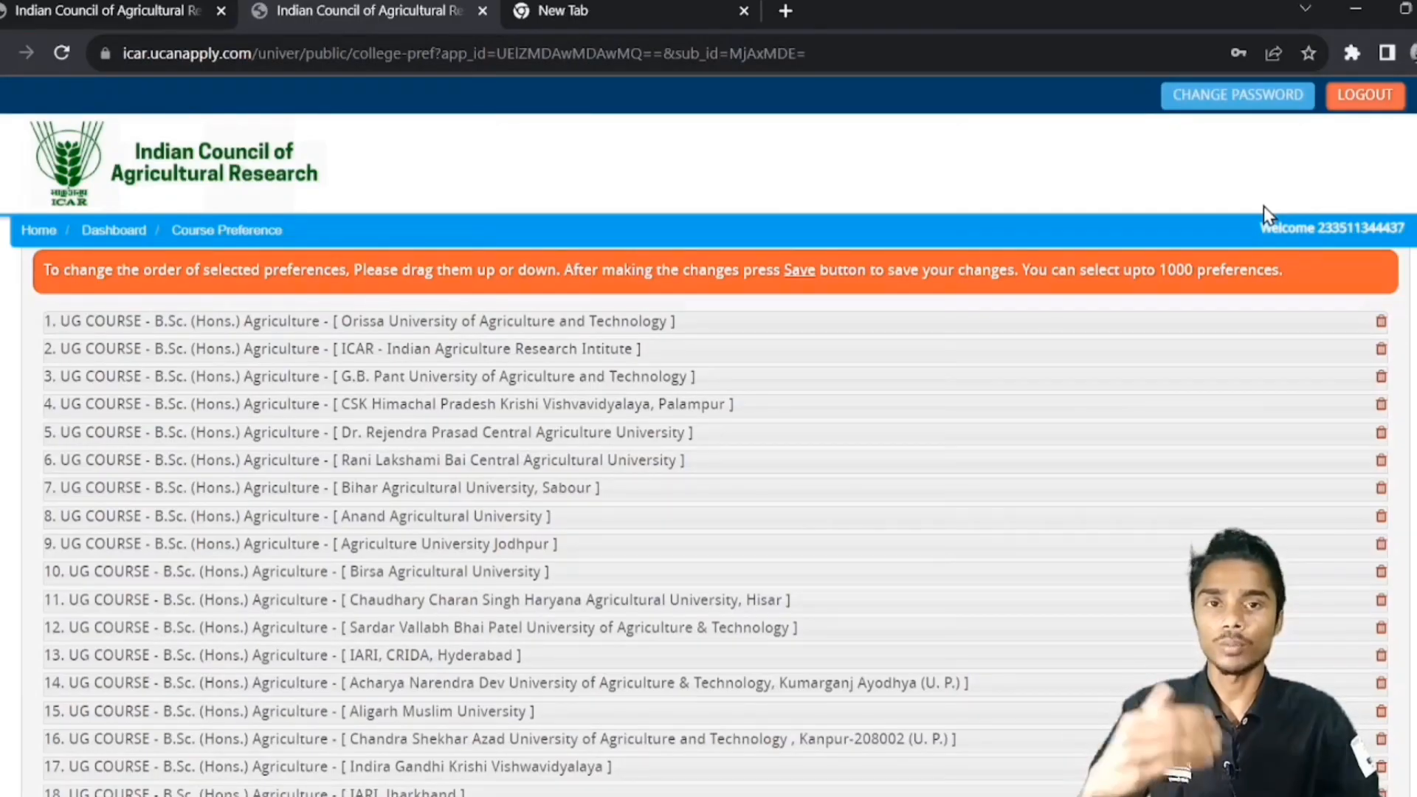
pyautogui.scroll(-20, 1263, 206)
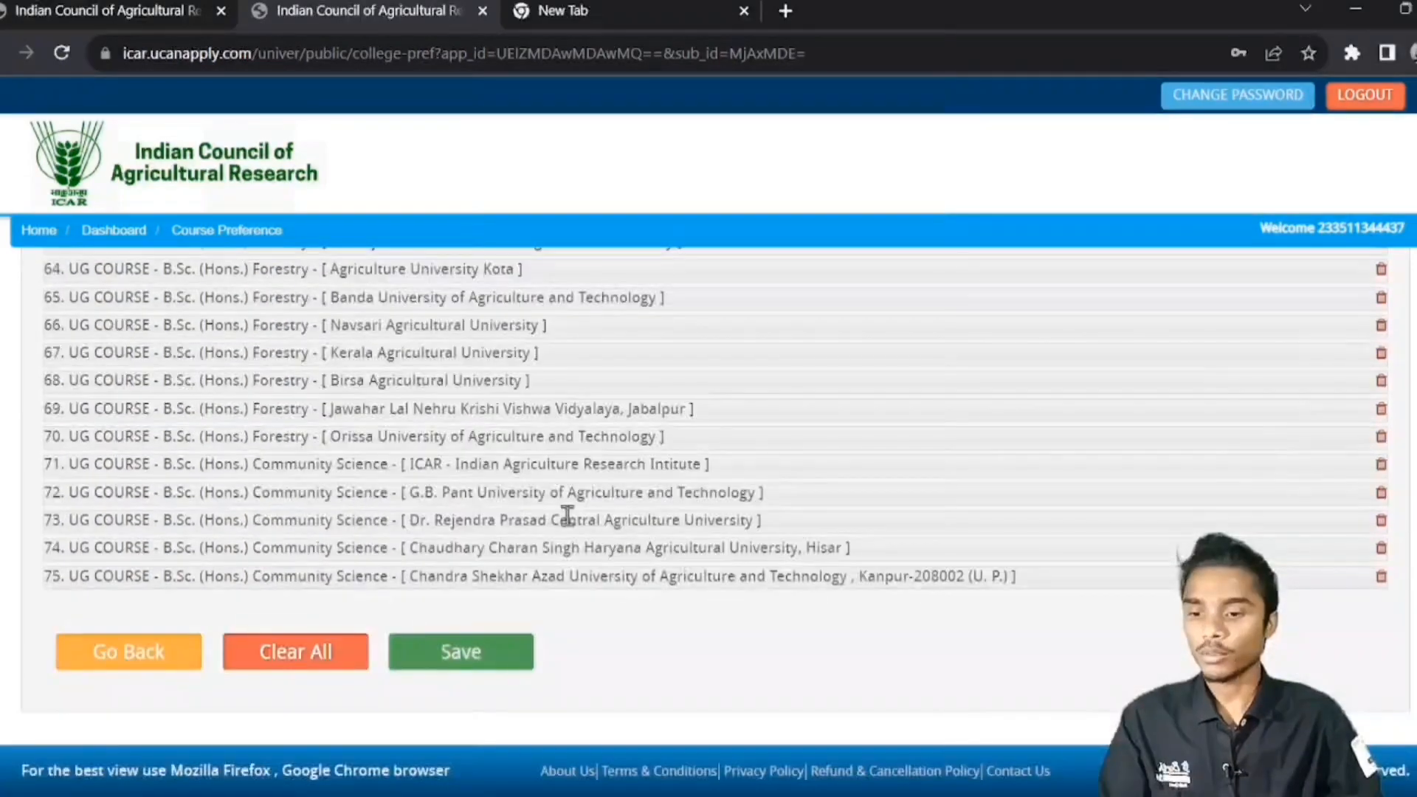
pyautogui.click(472, 657)
pyautogui.scroll(9, 976, 452)
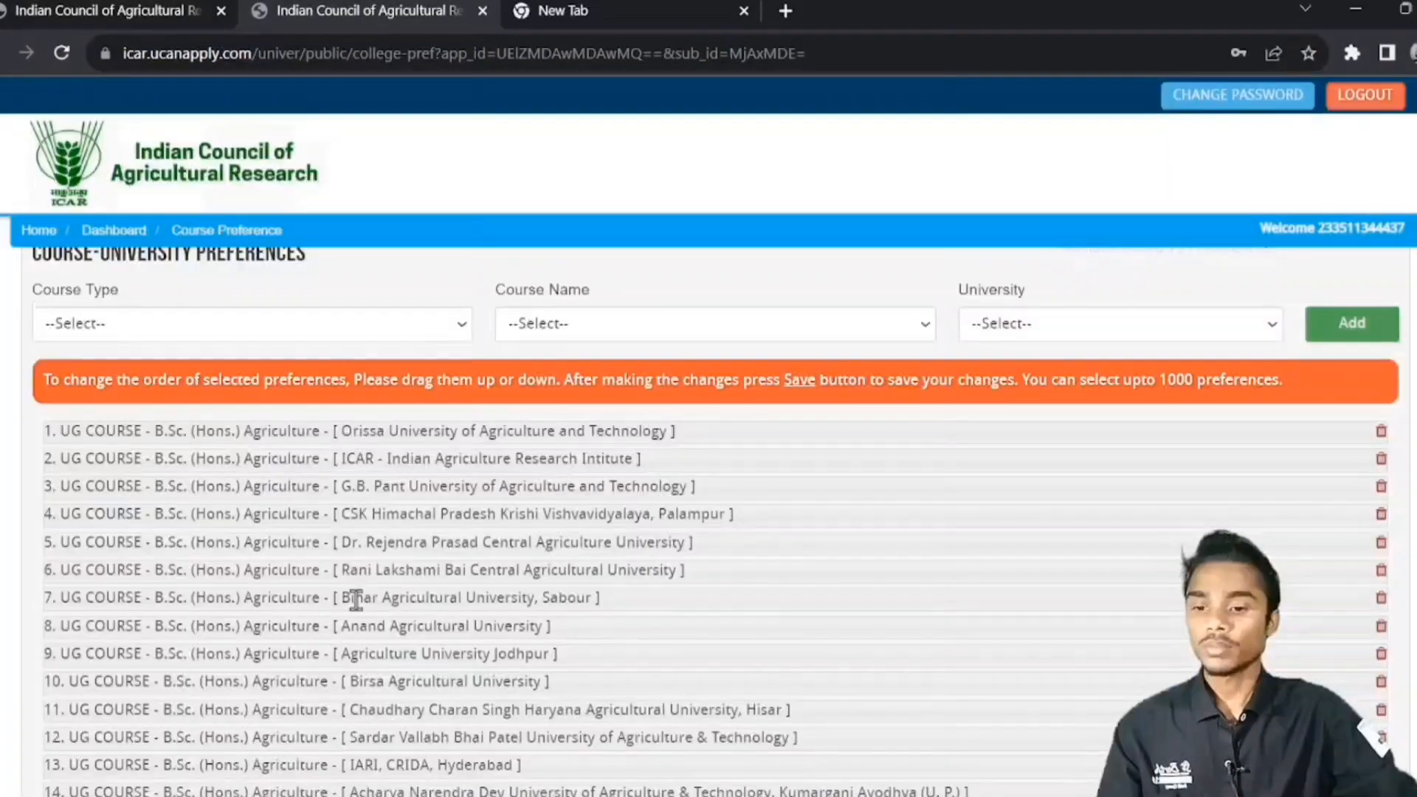
# - Move IARI, CRIDA, Hyderabad to preference 10 and Agriculture University Jodhpur to preference 8, and save the reordered list
pyautogui.scroll(-2, 356, 599)
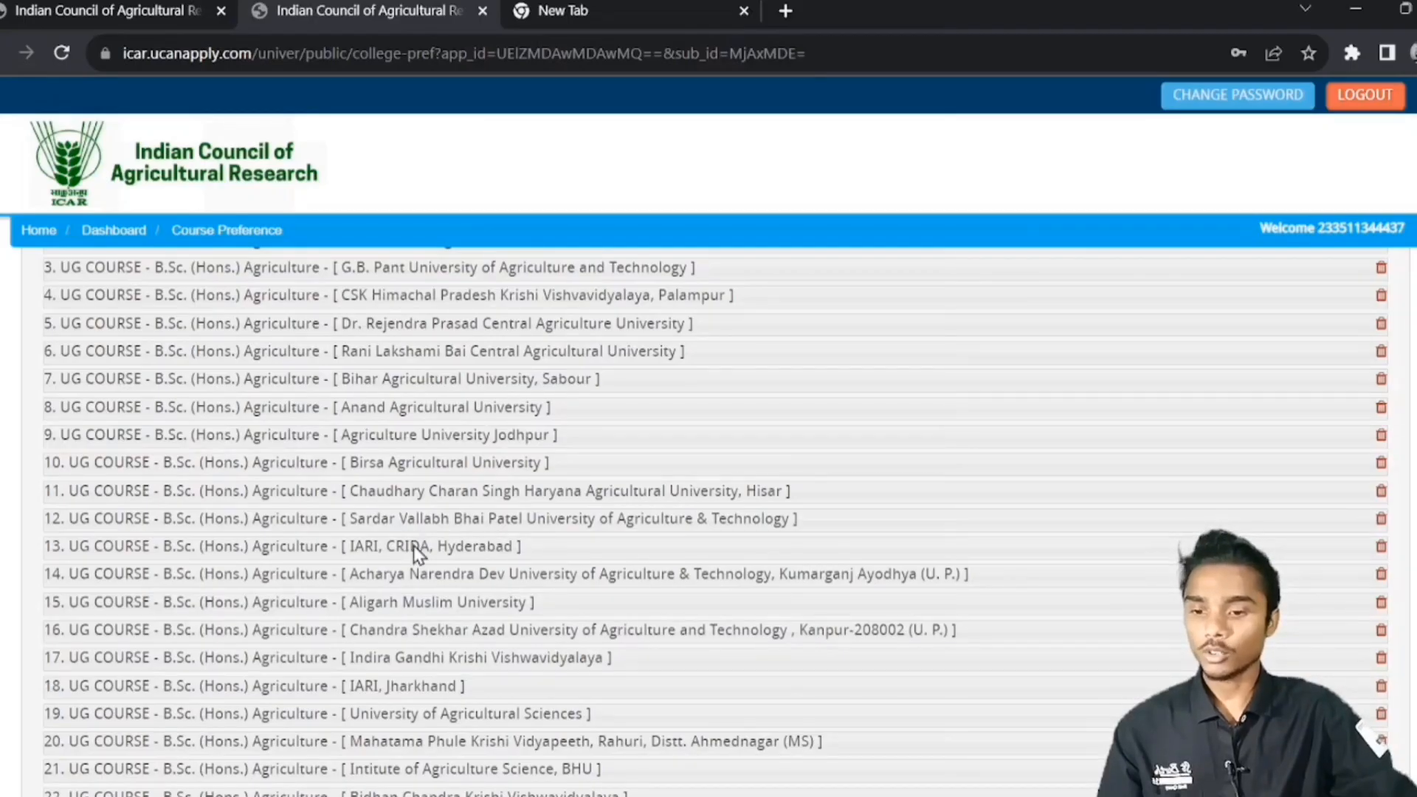
pyautogui.moveTo(413, 546); pyautogui.dragTo(348, 450)
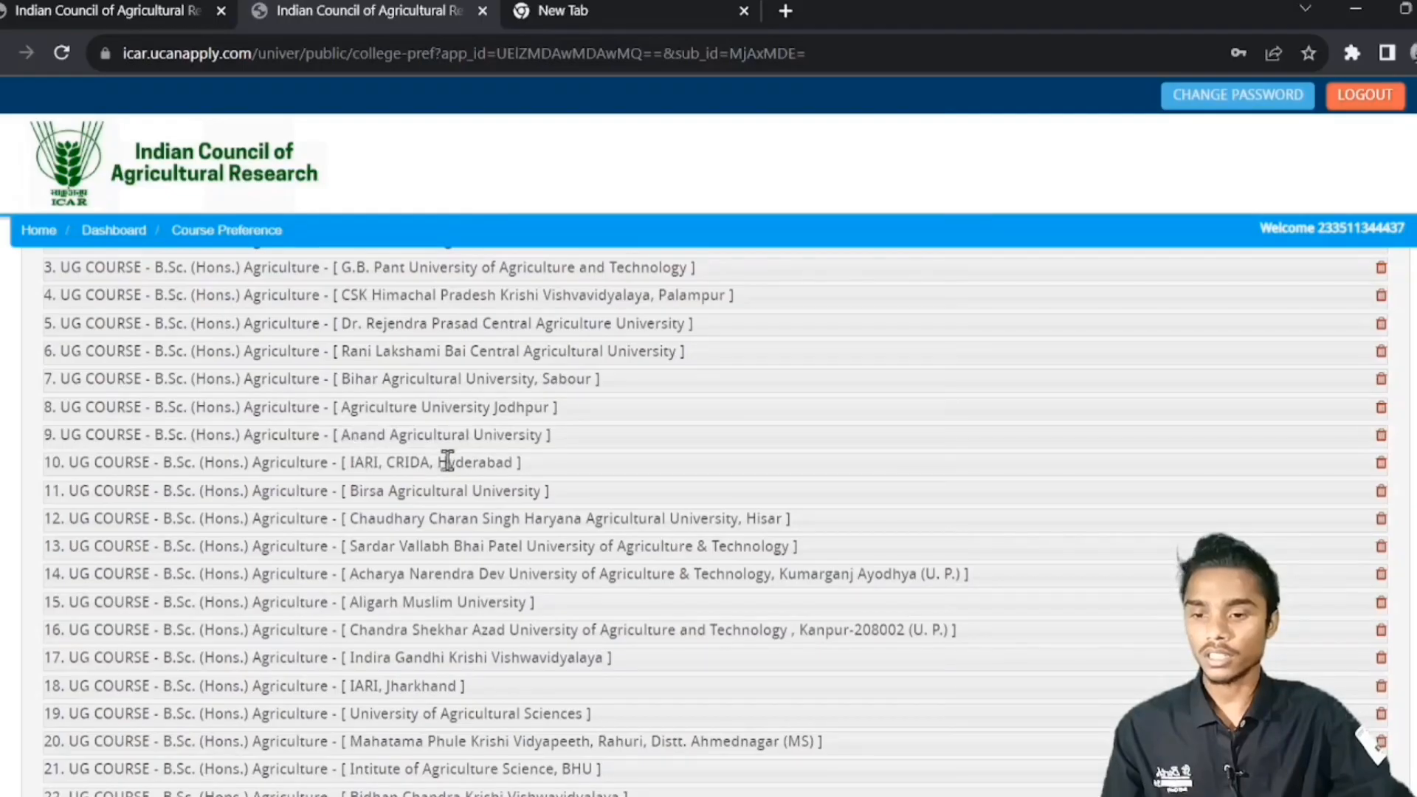
pyautogui.scroll(-20, 476, 487)
pyautogui.click(462, 668)
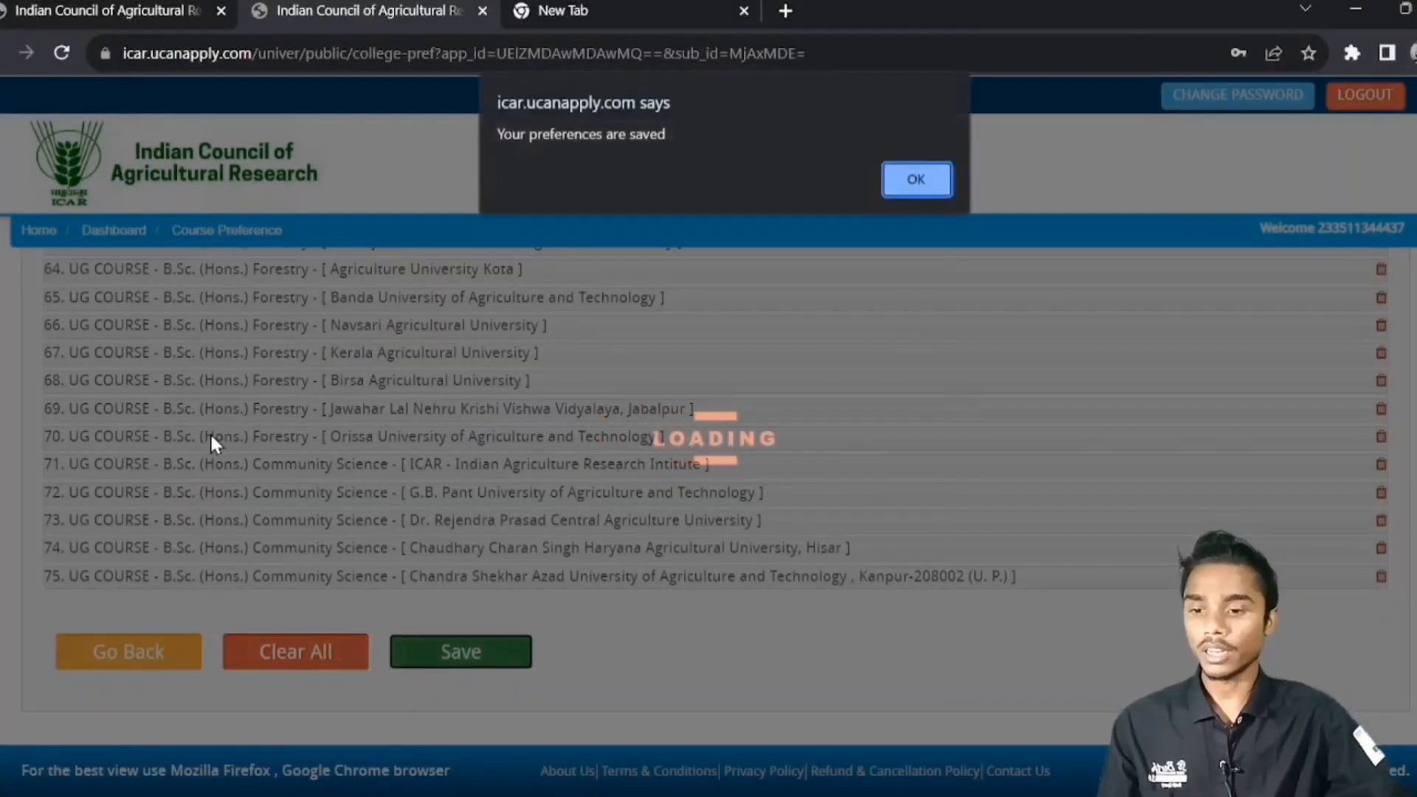
pyautogui.click(911, 185)
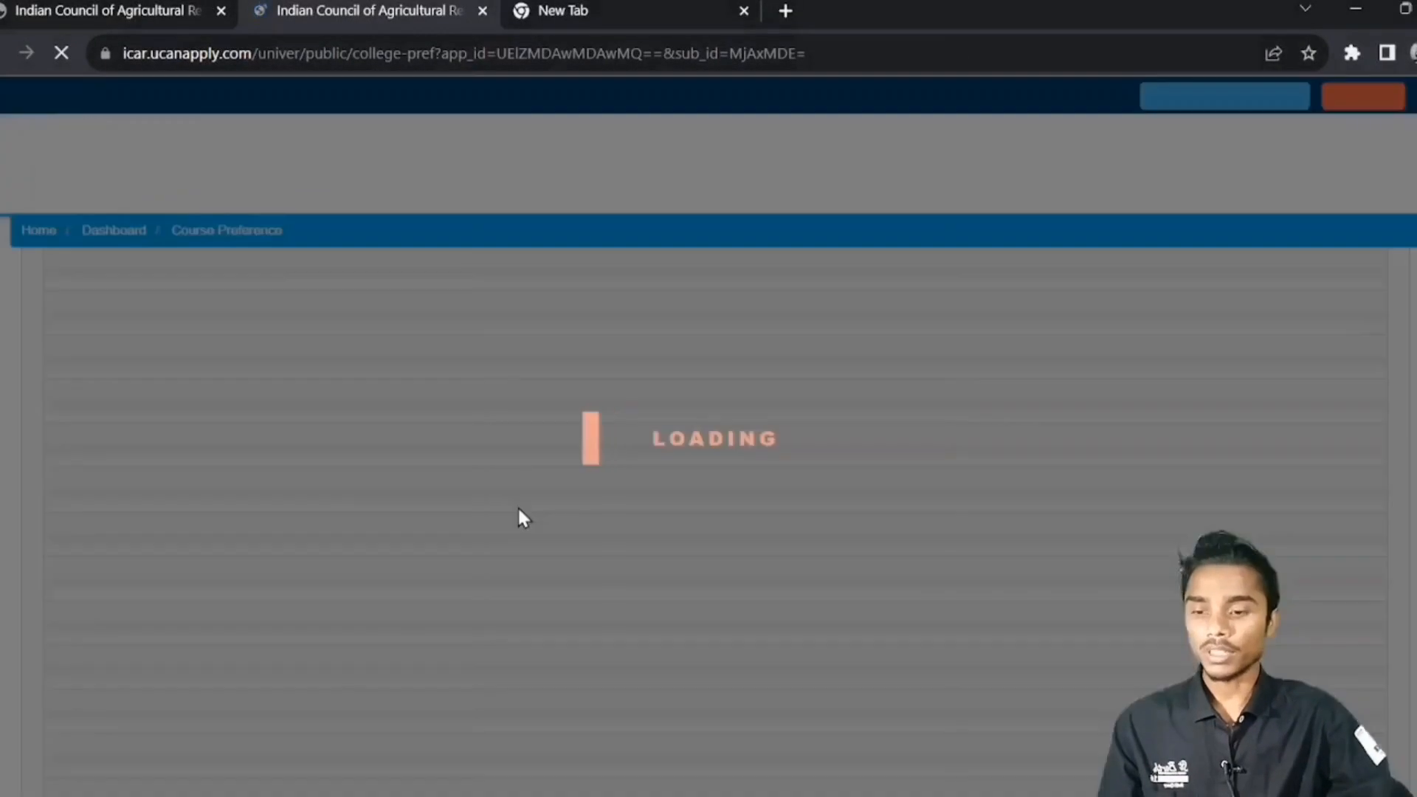
# - Review the reordered preferences from the first Agriculture entry to the last Community Science entry and save the list again
pyautogui.scroll(10, 522, 503)
pyautogui.scroll(8, 524, 510)
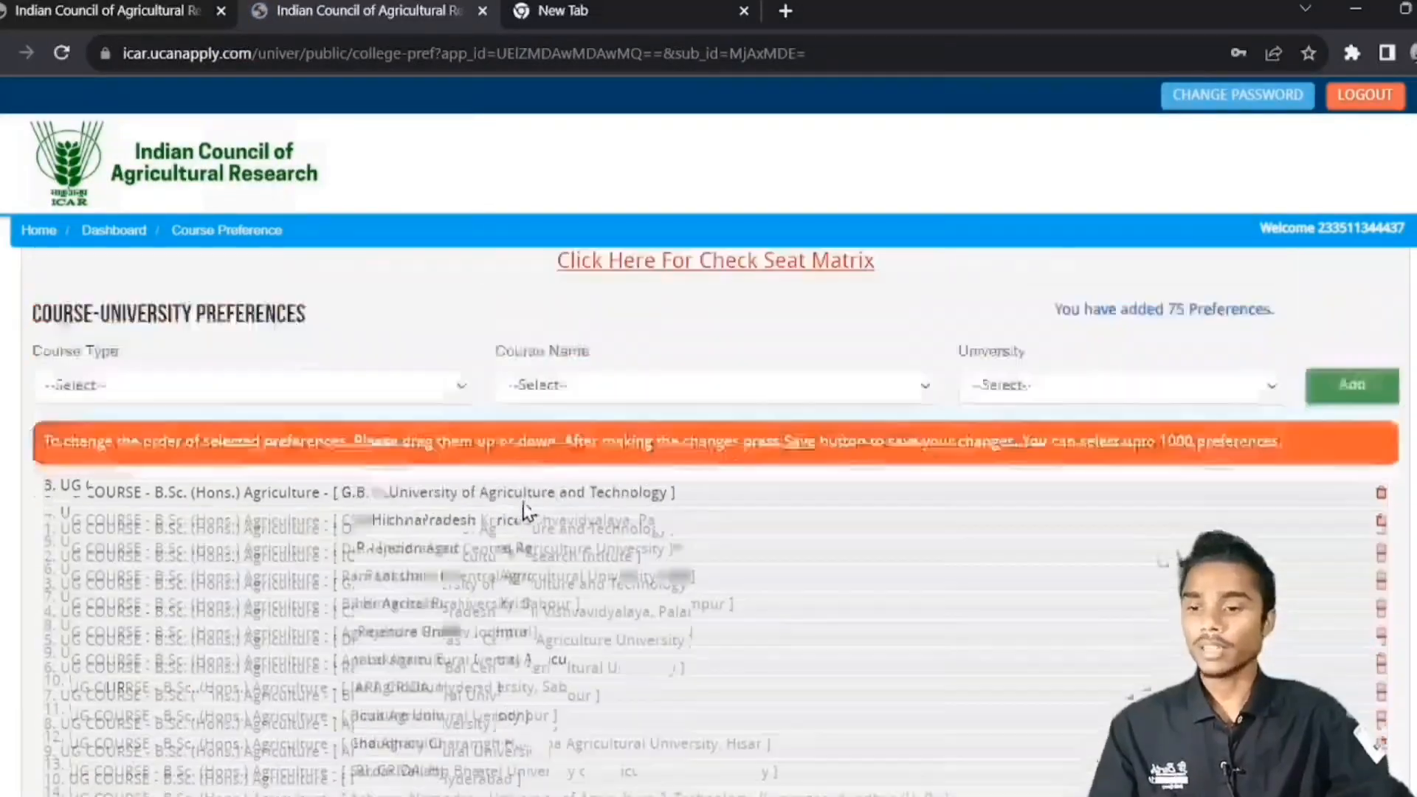
pyautogui.scroll(-2, 424, 426)
pyautogui.scroll(-2, 1132, 468)
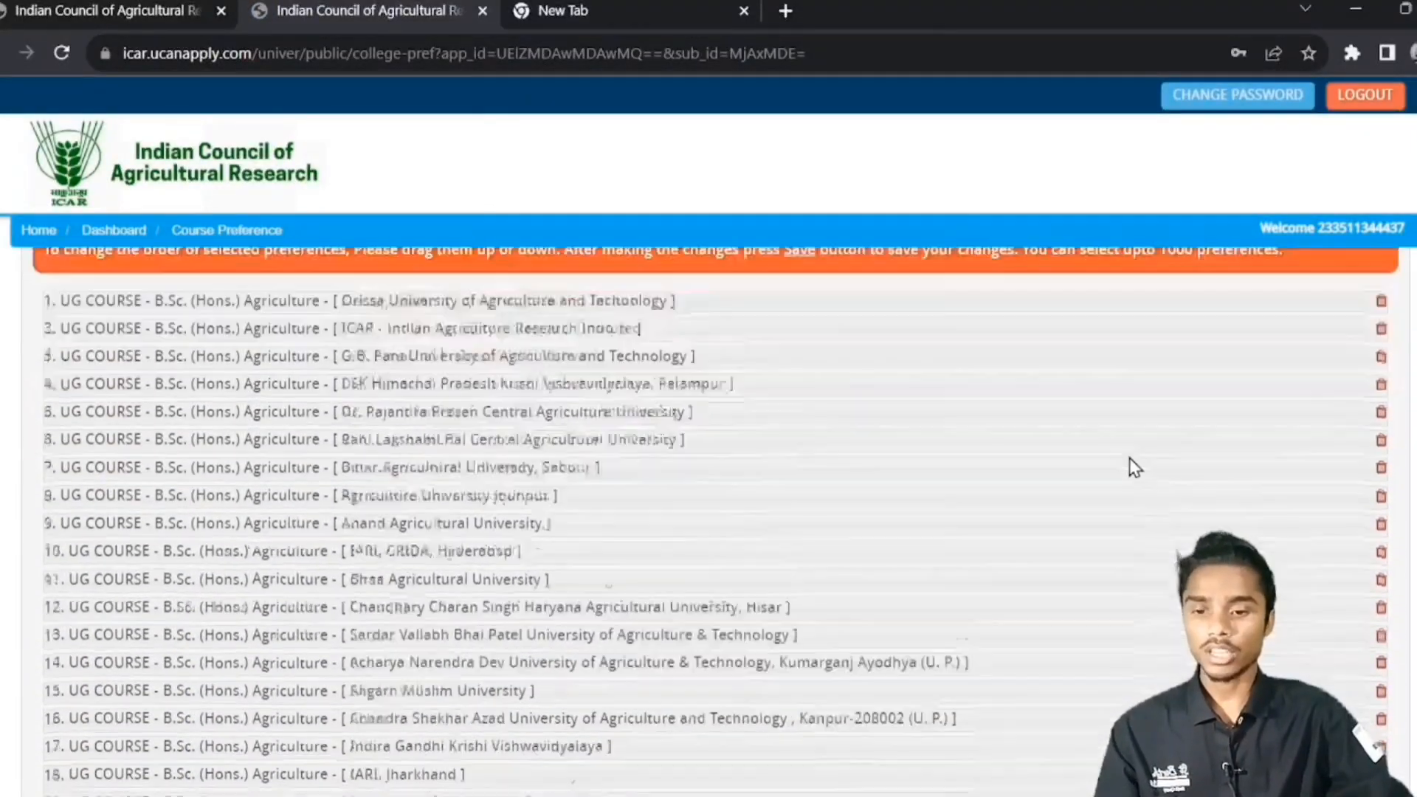
pyautogui.scroll(1, 1132, 468)
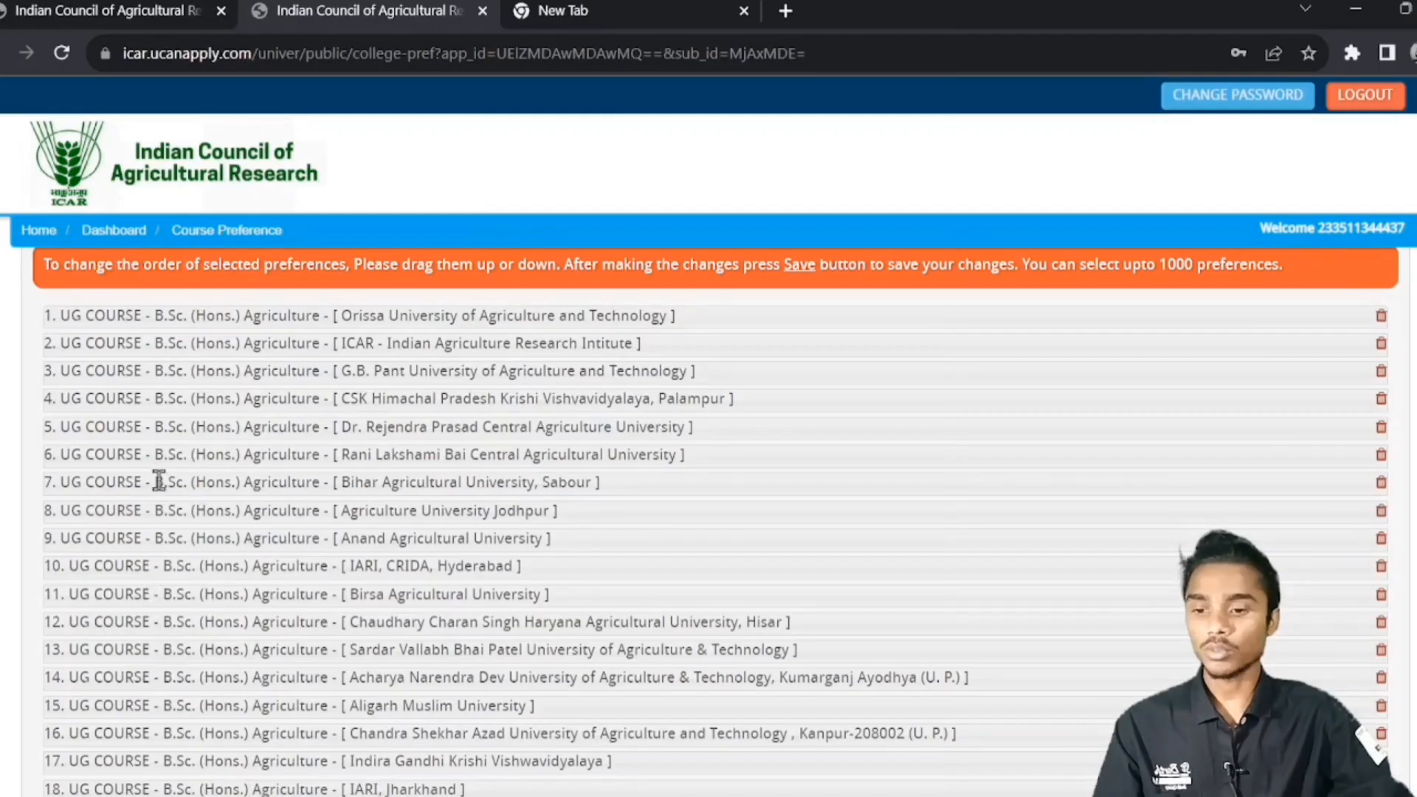
pyautogui.scroll(-3, 861, 477)
pyautogui.scroll(1, 373, 505)
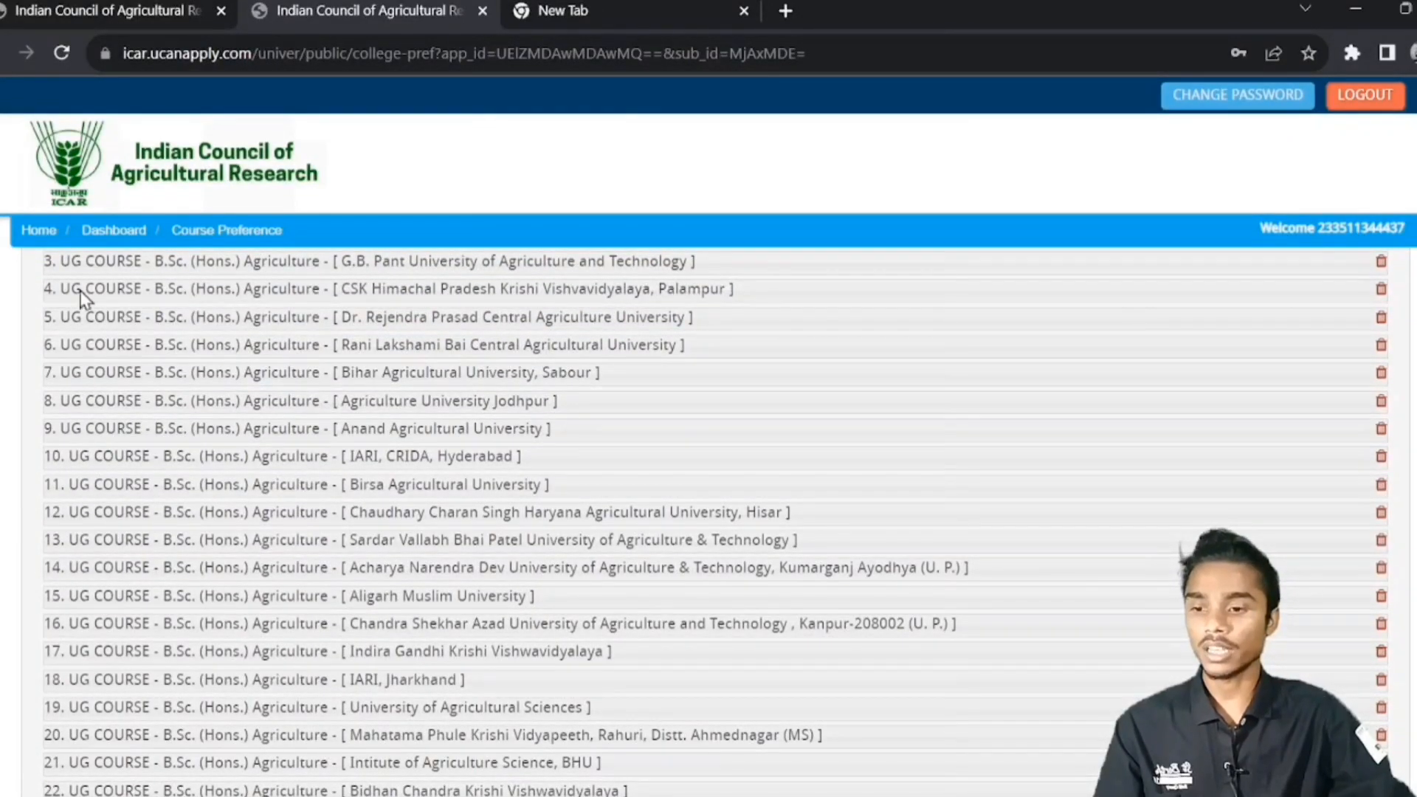
pyautogui.scroll(-12, 94, 465)
pyautogui.scroll(-10, 700, 617)
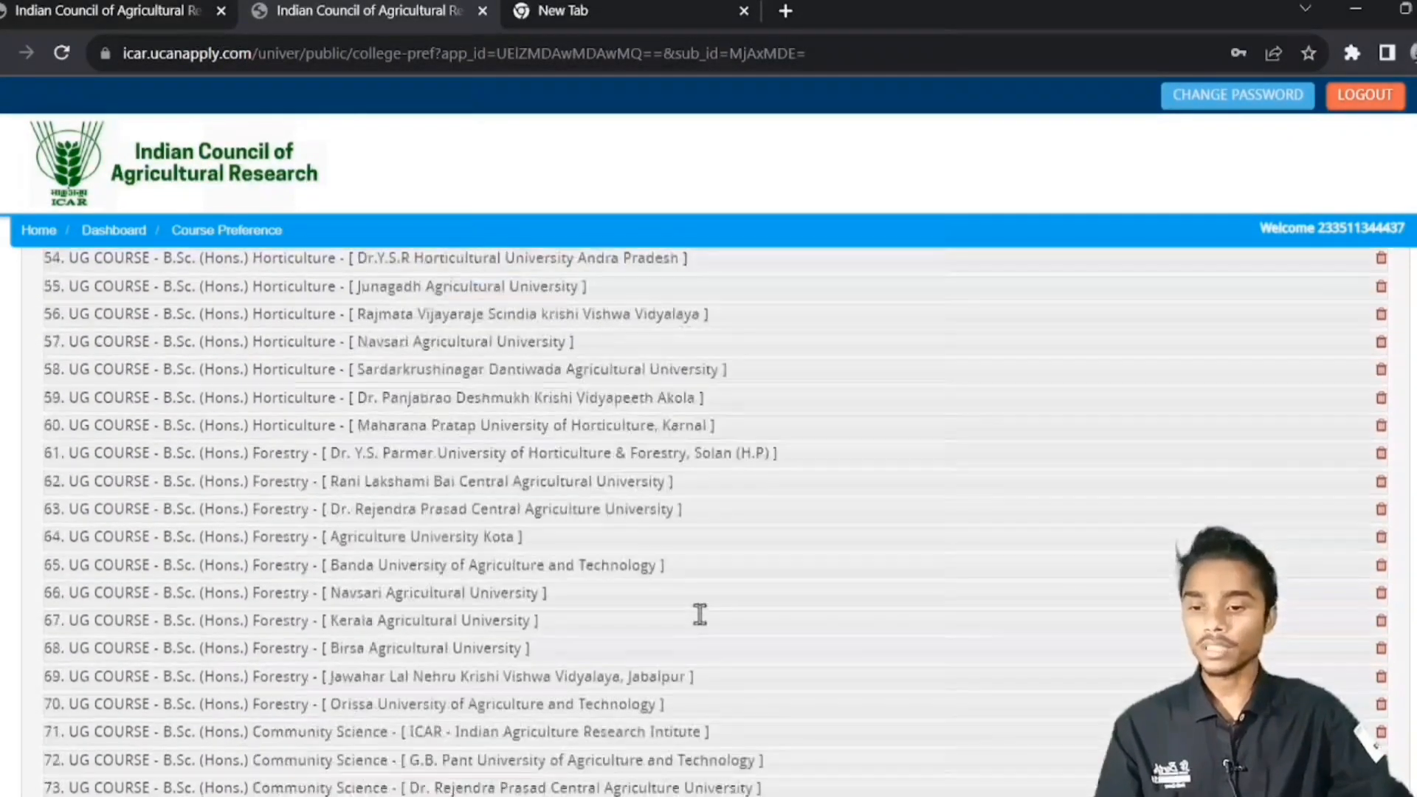
pyautogui.click(470, 642)
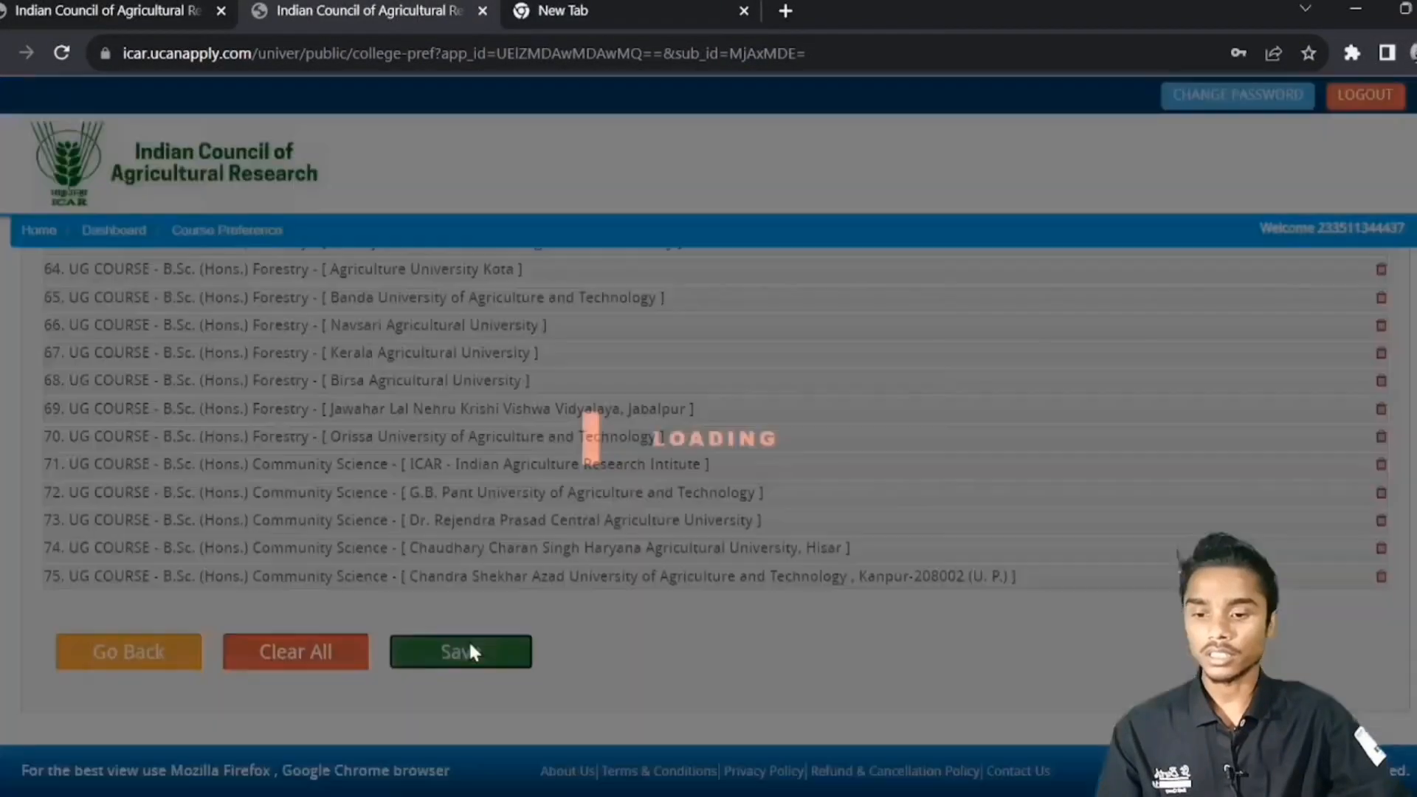